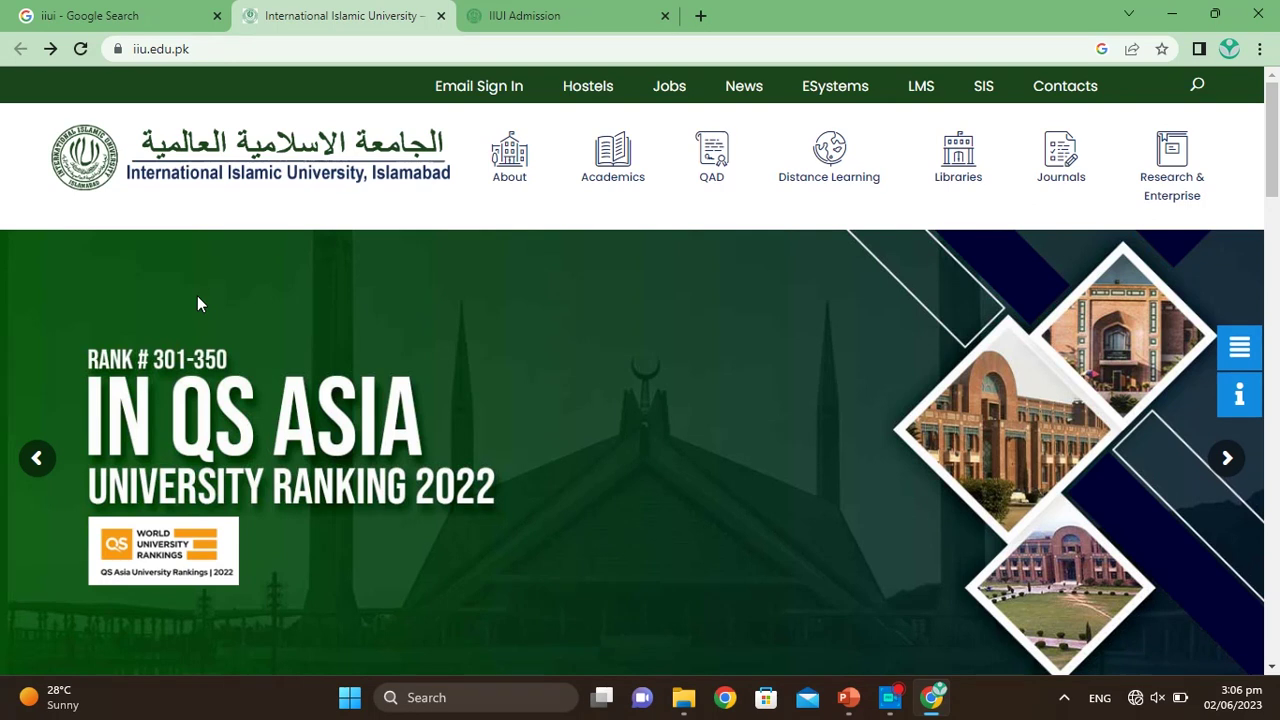
# Step: Open the Online Admission System from the ESystems menu on iiu.edu.pk
pyautogui.click(115, 13)
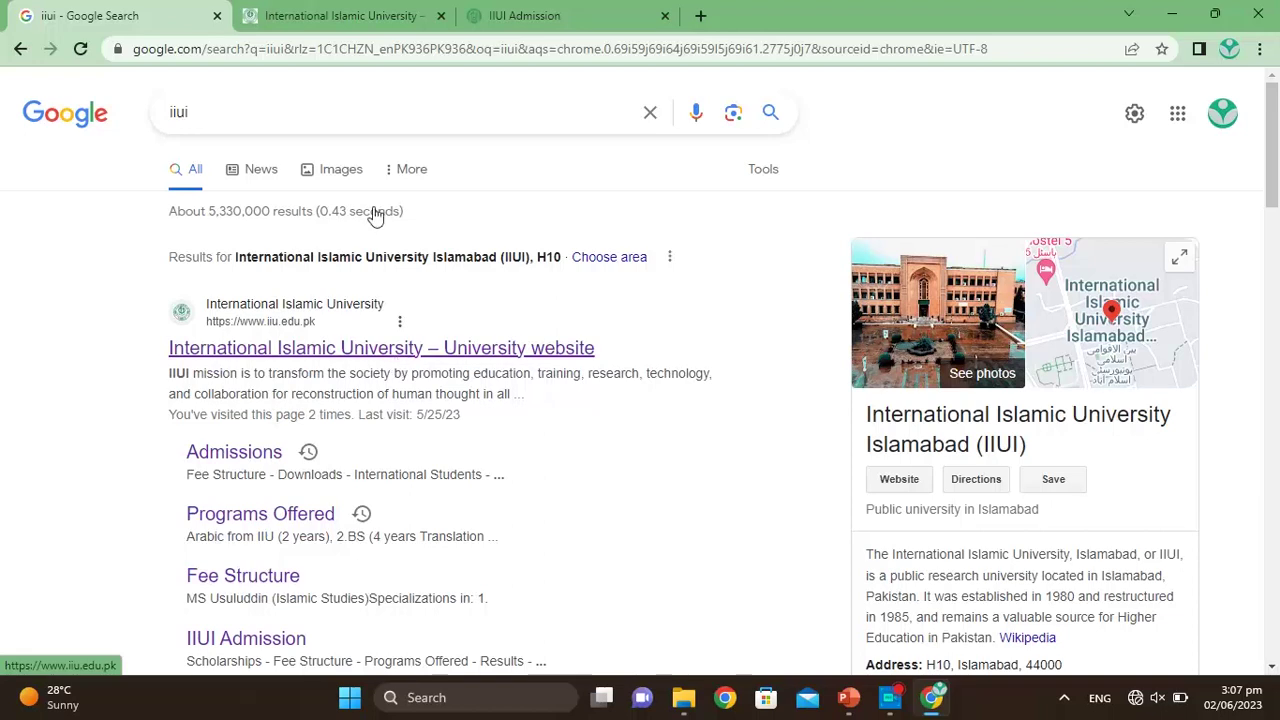
pyautogui.hotkey('ctrl', 'Tab')
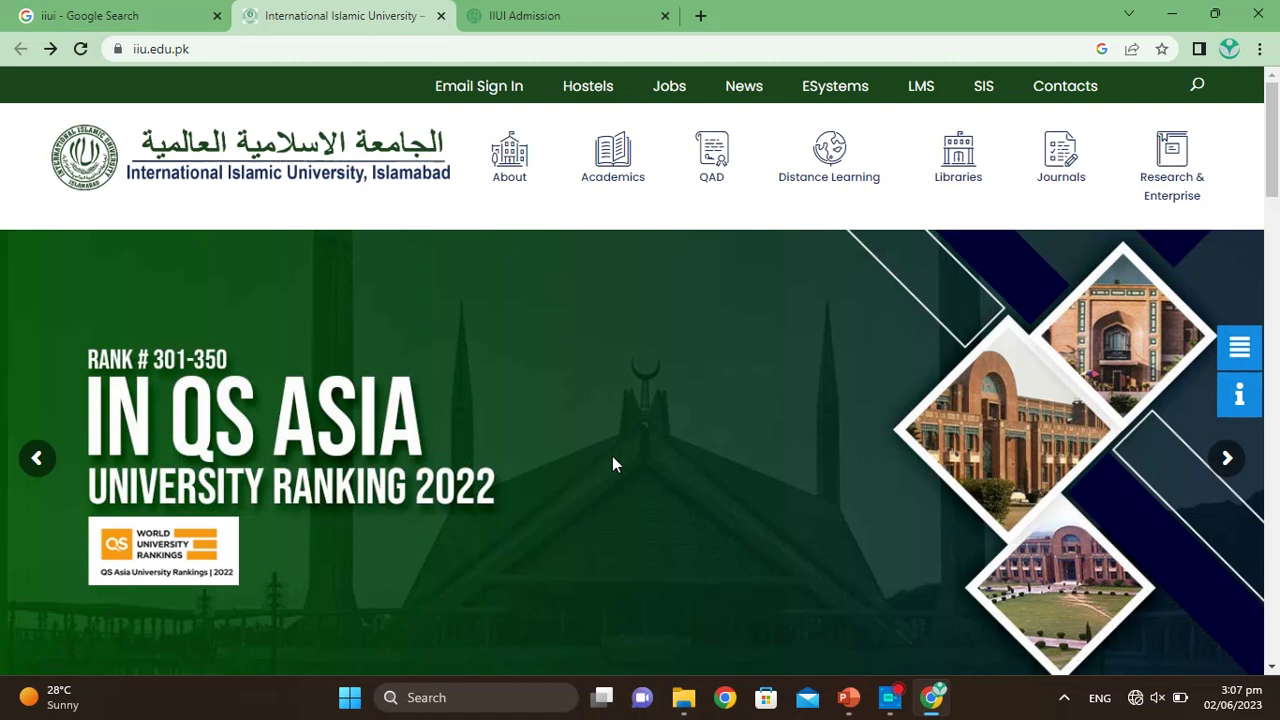
pyautogui.moveTo(831, 103)
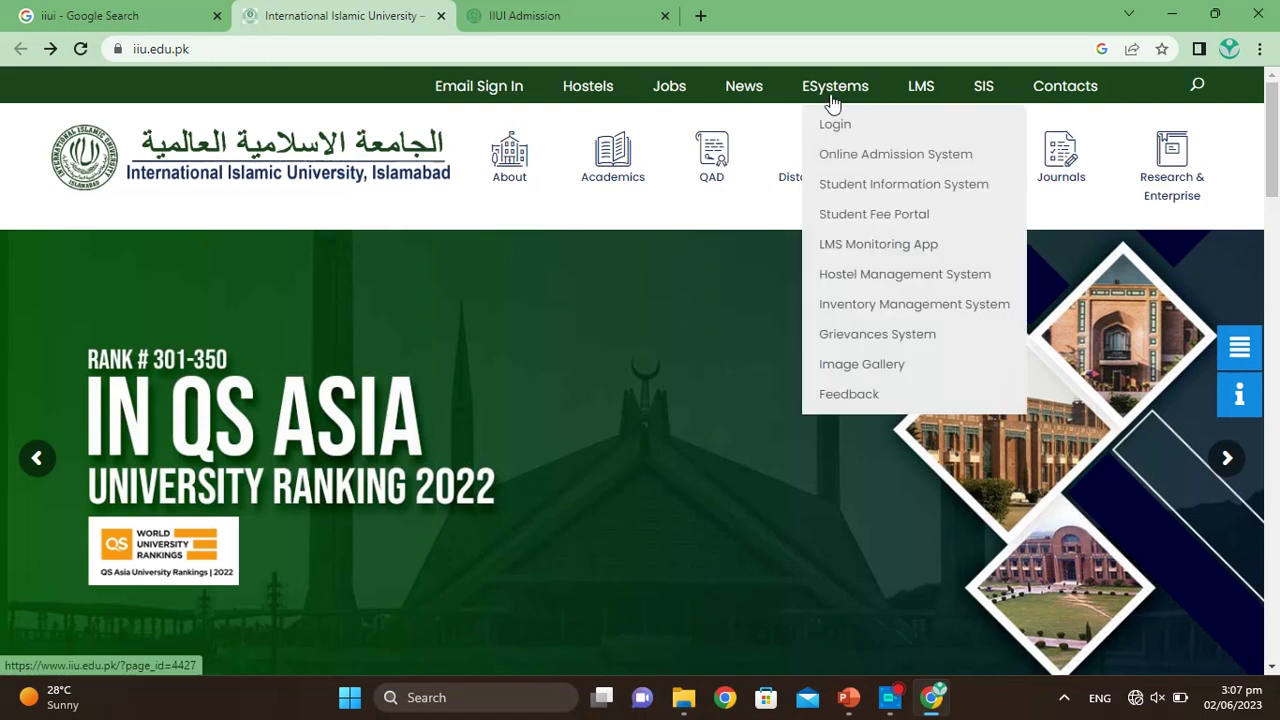
pyautogui.click(845, 155)
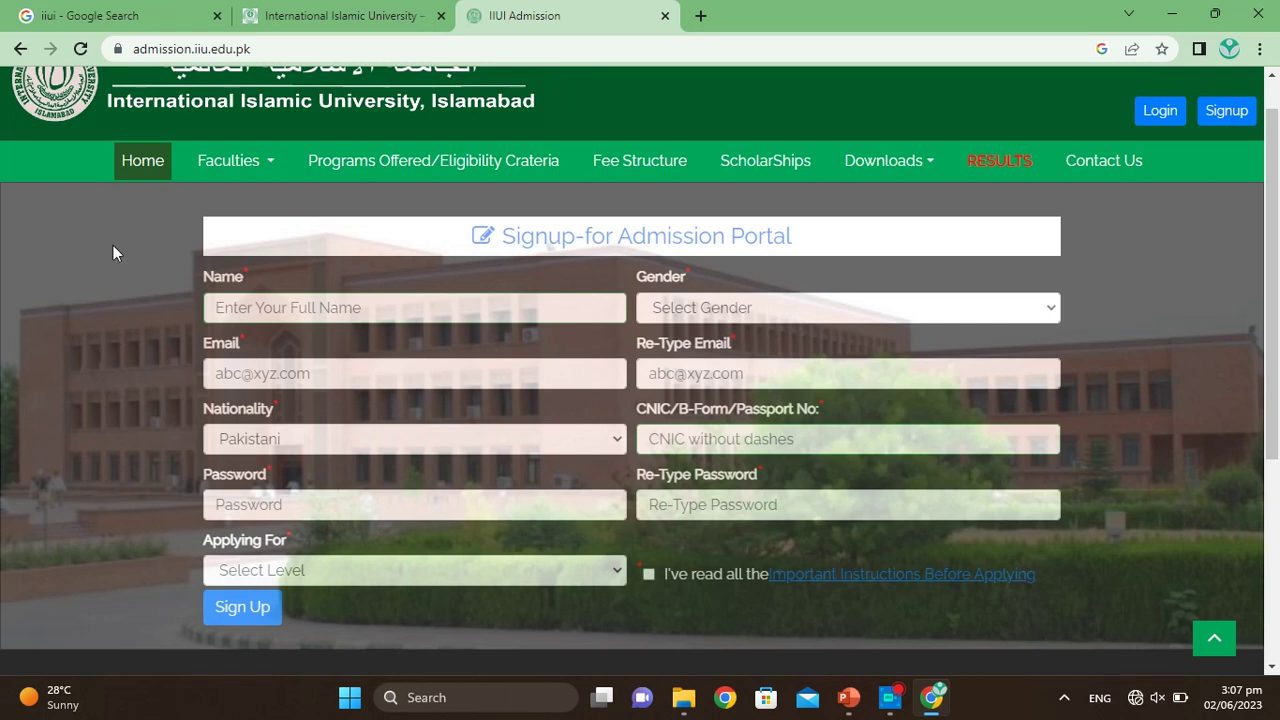
# Step: Bring up the blank Signup-for Admission Portal form from the top-right Signup button
pyautogui.click(1226, 112)
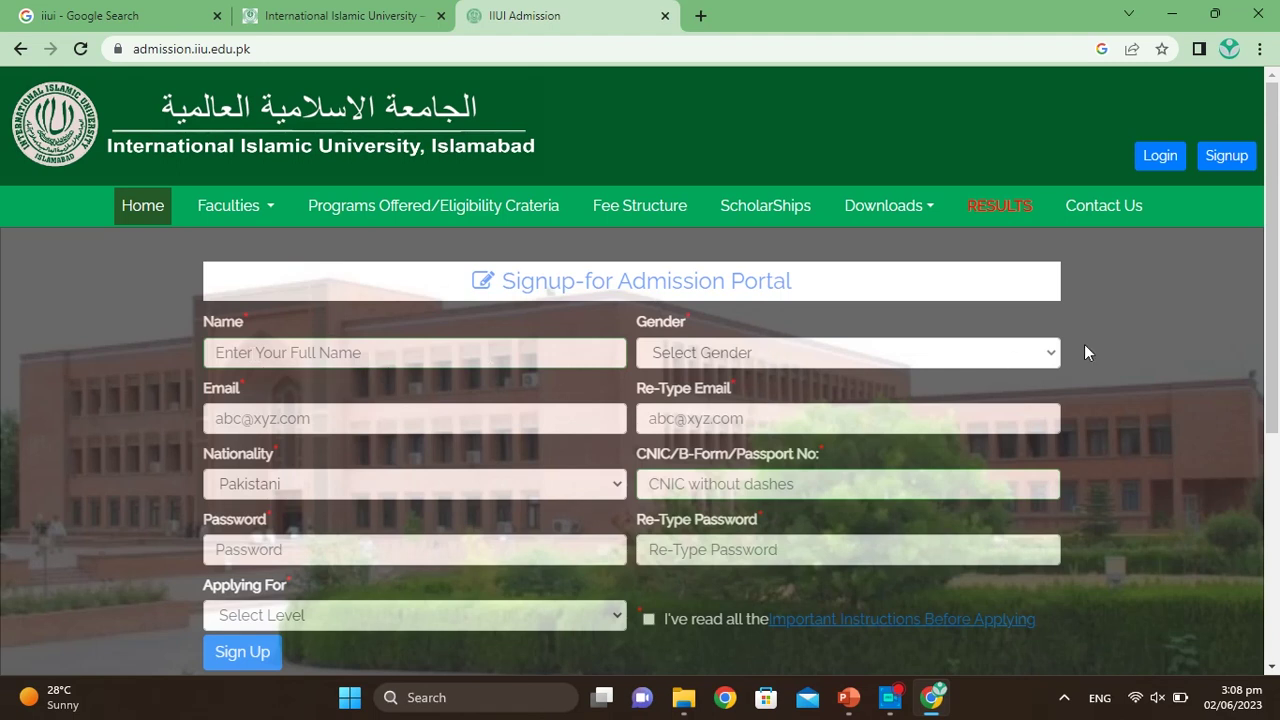
# Step: Set Gender to Male and keep Nationality as Pakistani on the signup form
pyautogui.click(1046, 352)
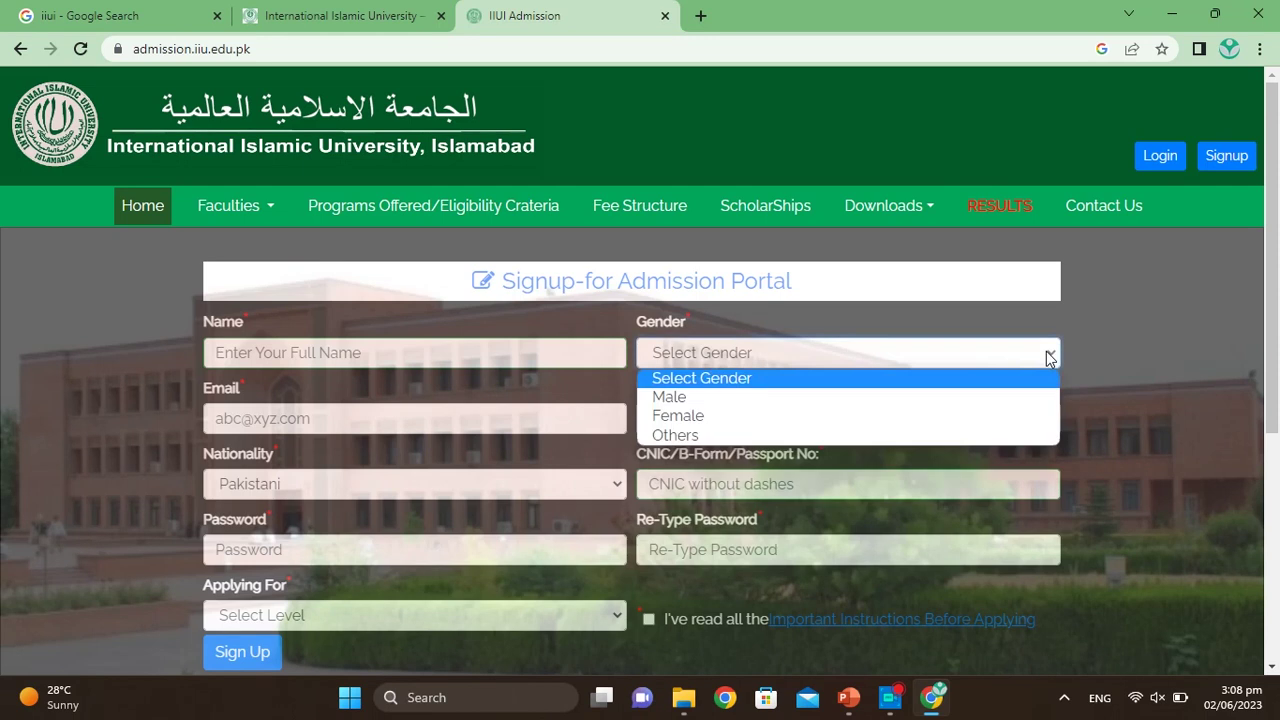
pyautogui.click(714, 400)
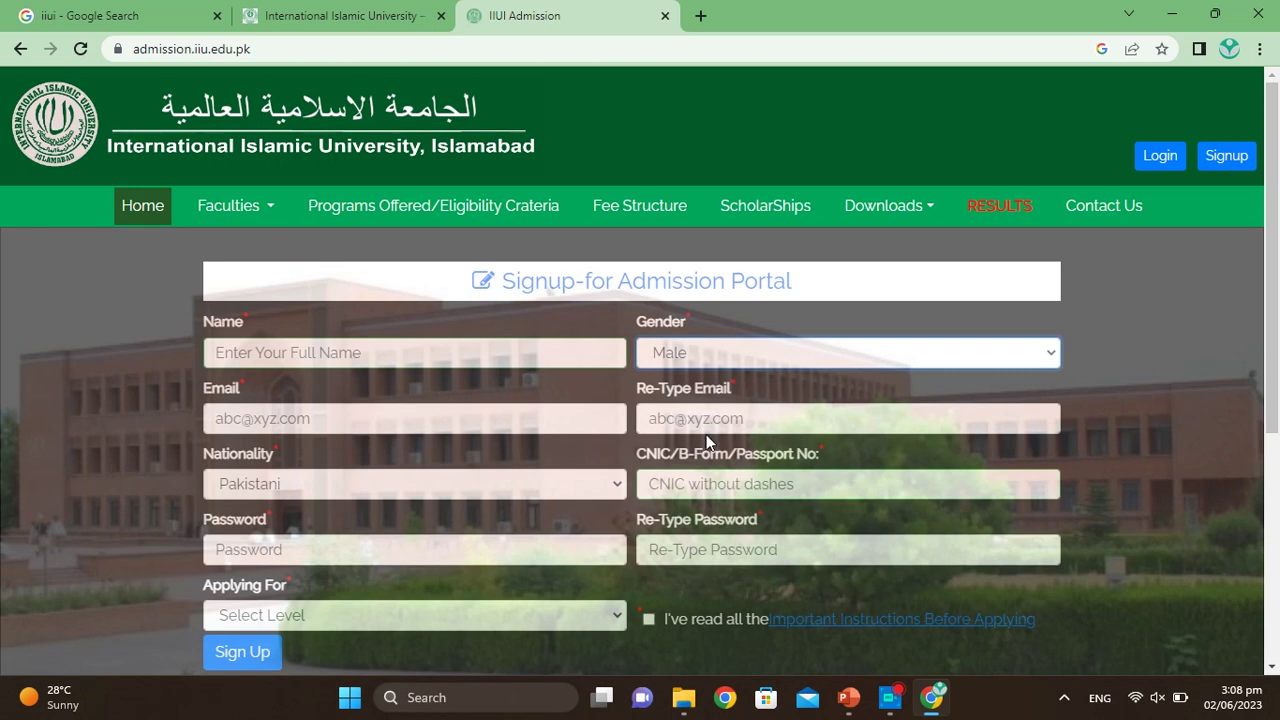
pyautogui.click(608, 484)
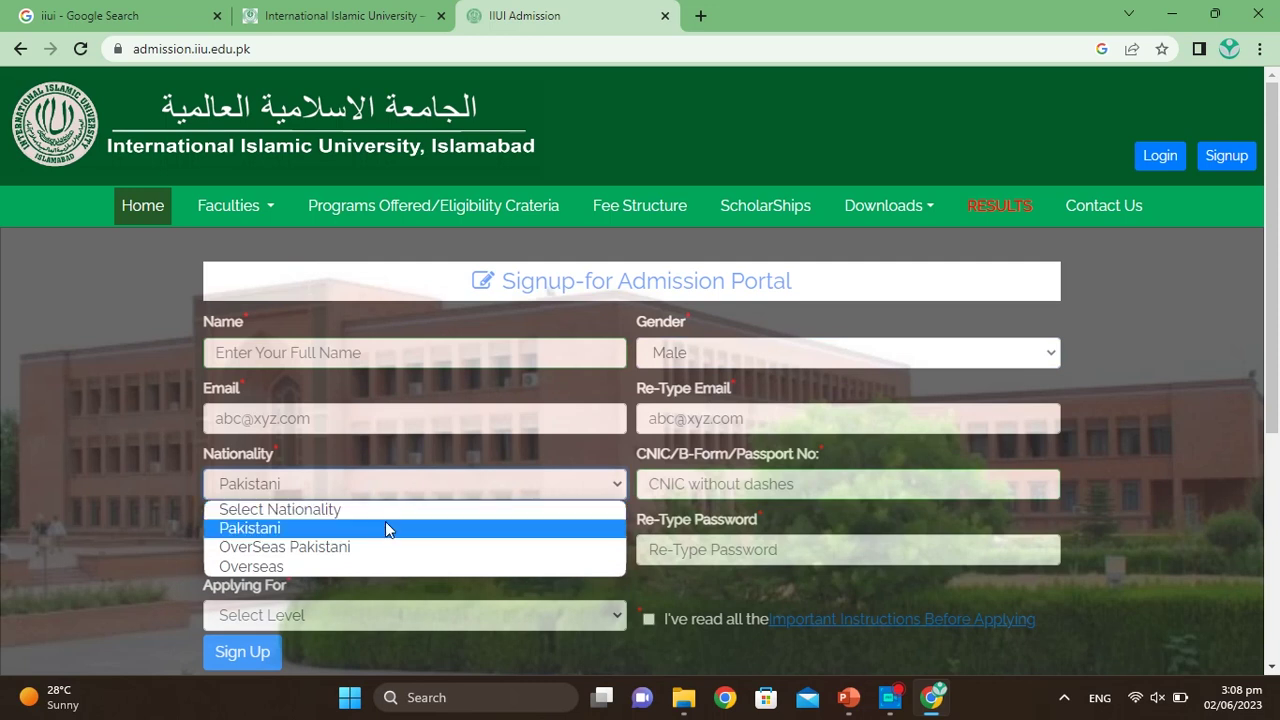
pyautogui.click(282, 527)
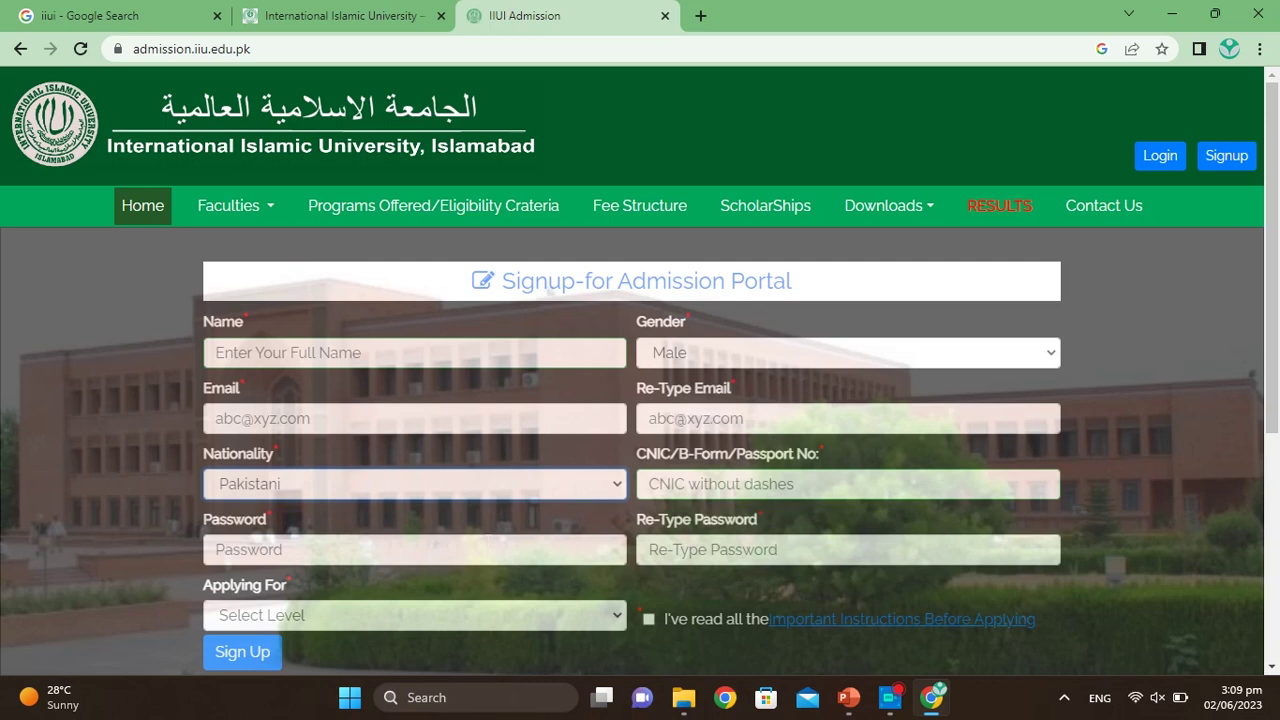
# Step: Apply for BS (All BS & LLB (Hons) 4 & 5 years) and tick the instructions checkbox
pyautogui.click(414, 549)
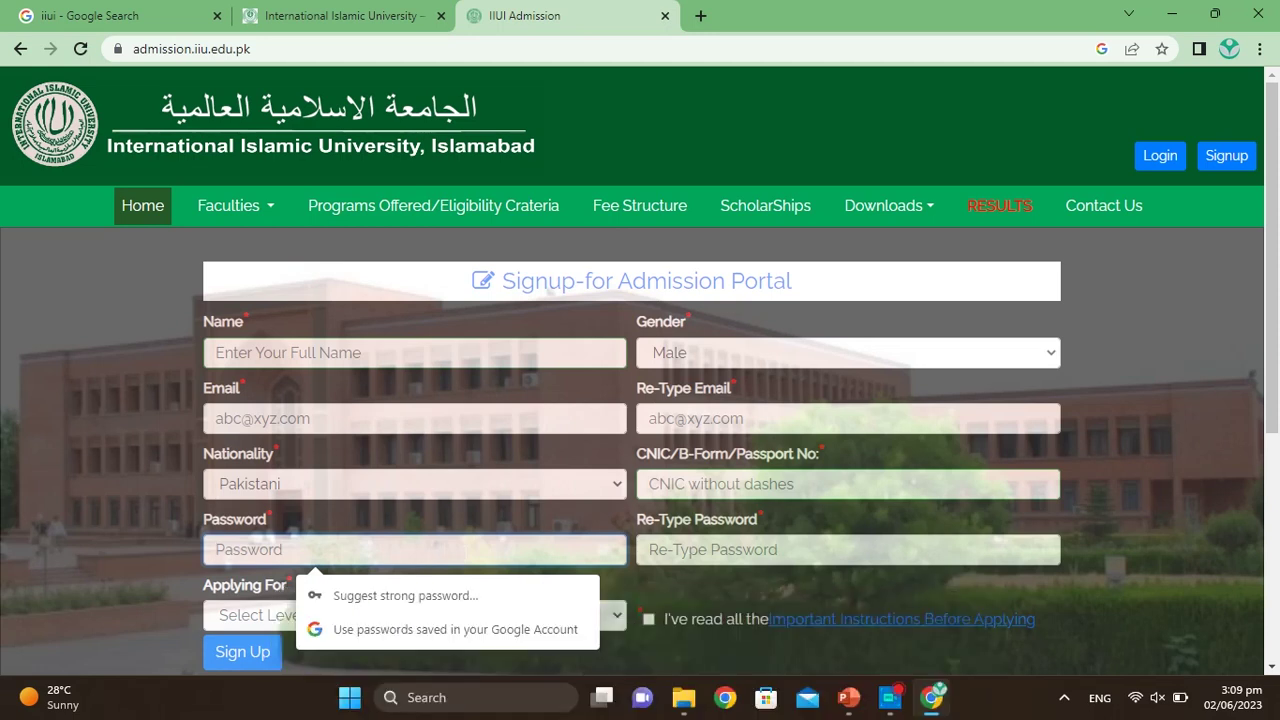
pyautogui.click(673, 584)
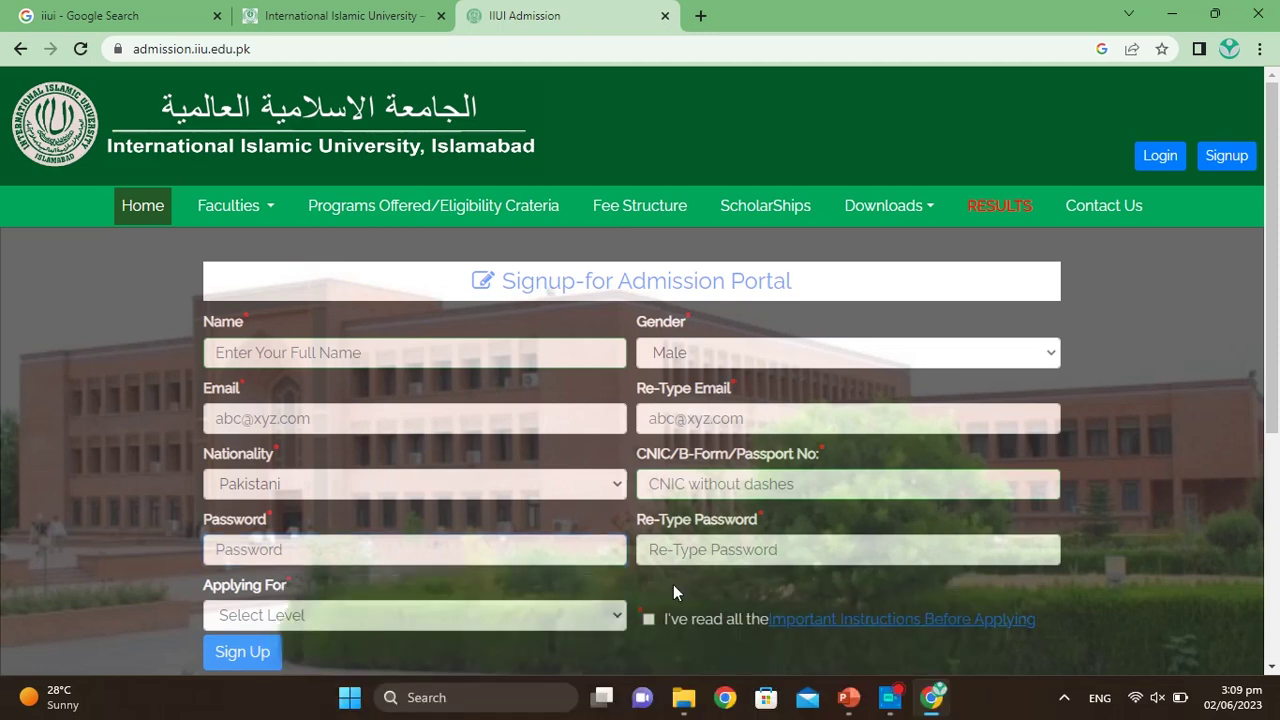
pyautogui.click(609, 615)
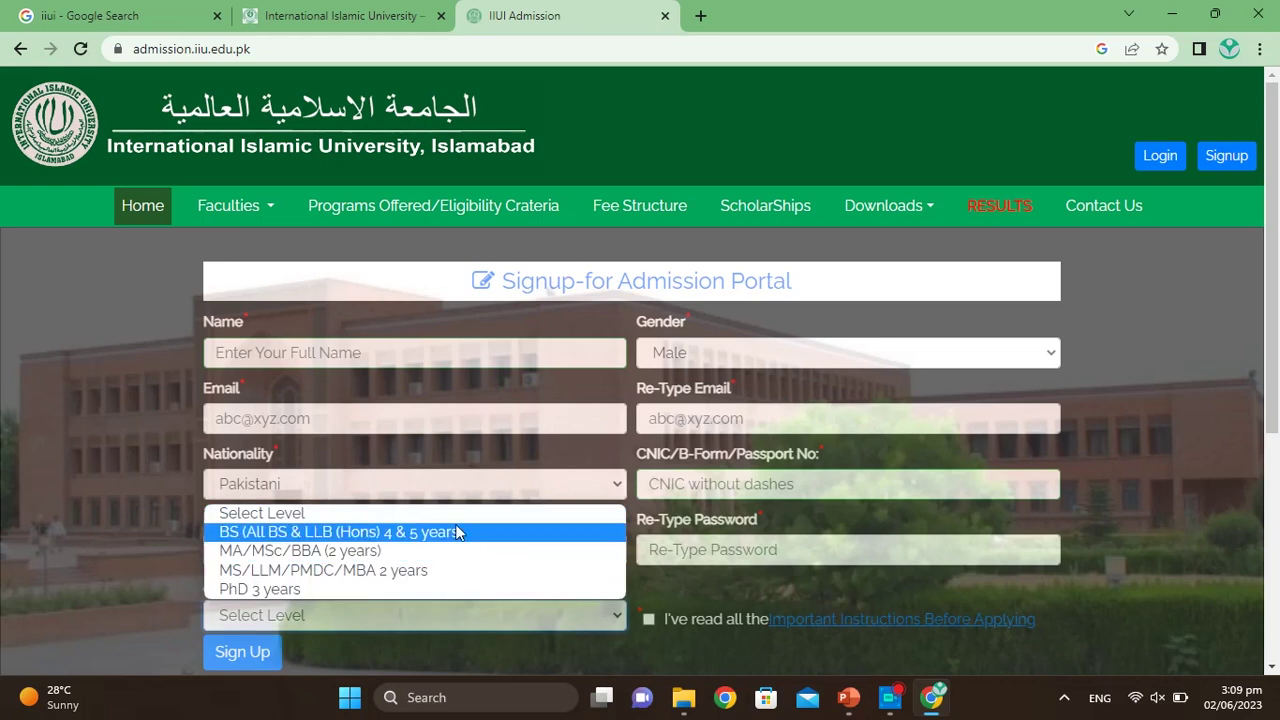
pyautogui.click(279, 541)
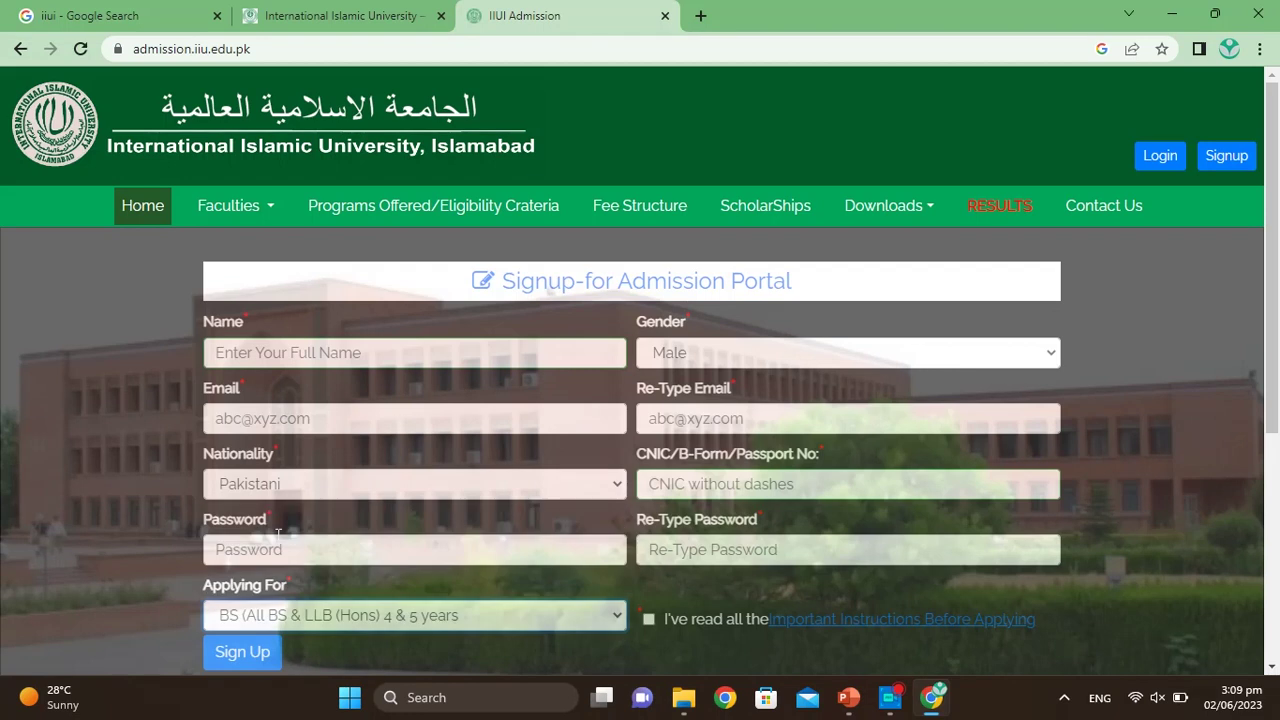
pyautogui.scroll(-1, 170, 574)
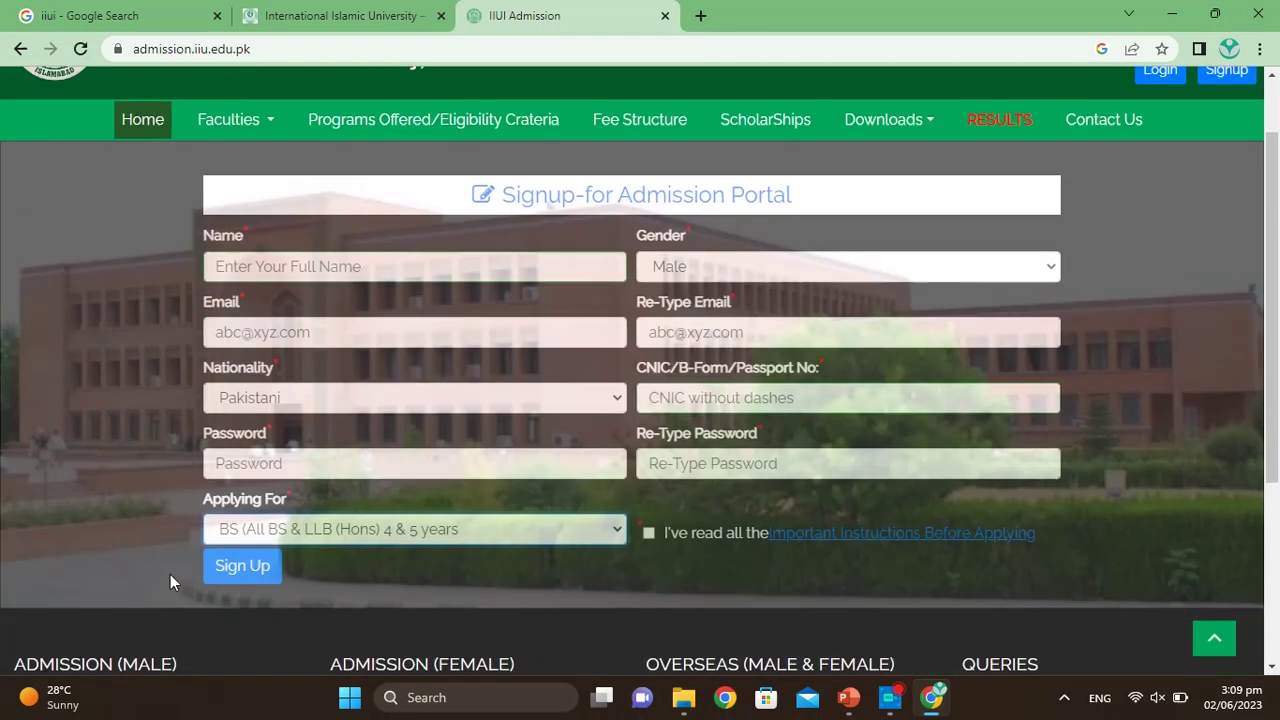
pyautogui.click(606, 521)
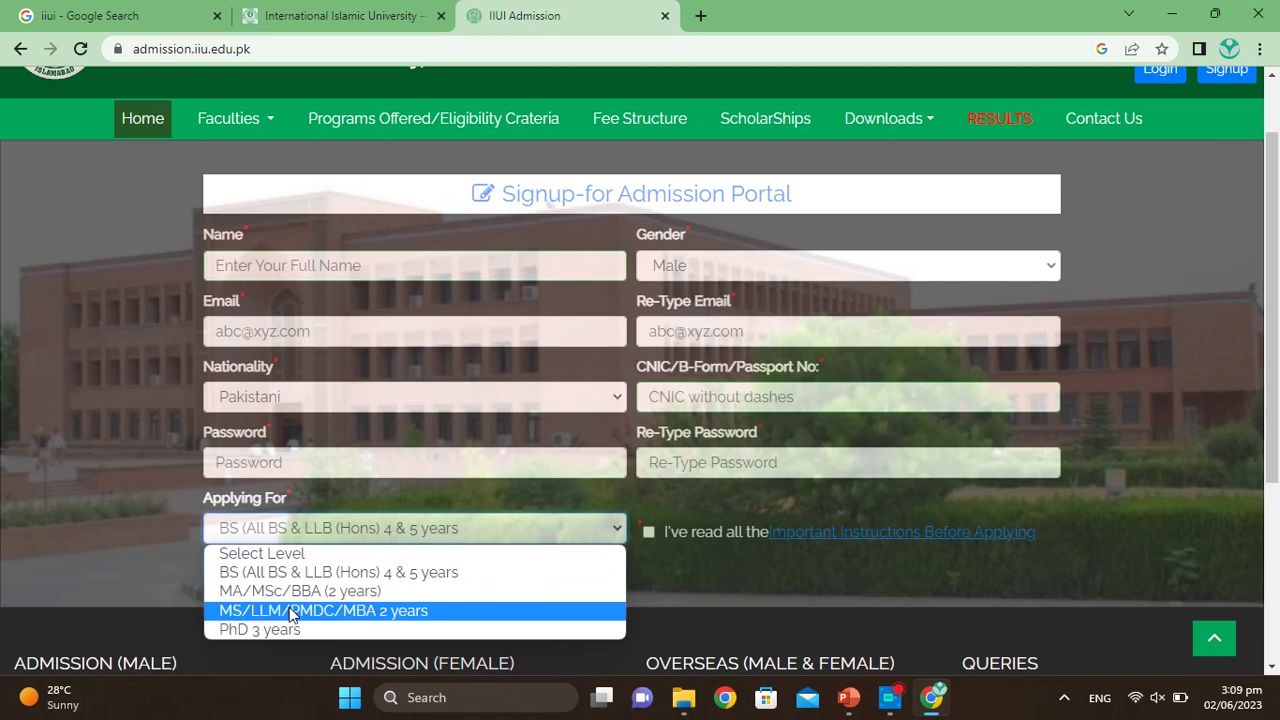
pyautogui.click(131, 577)
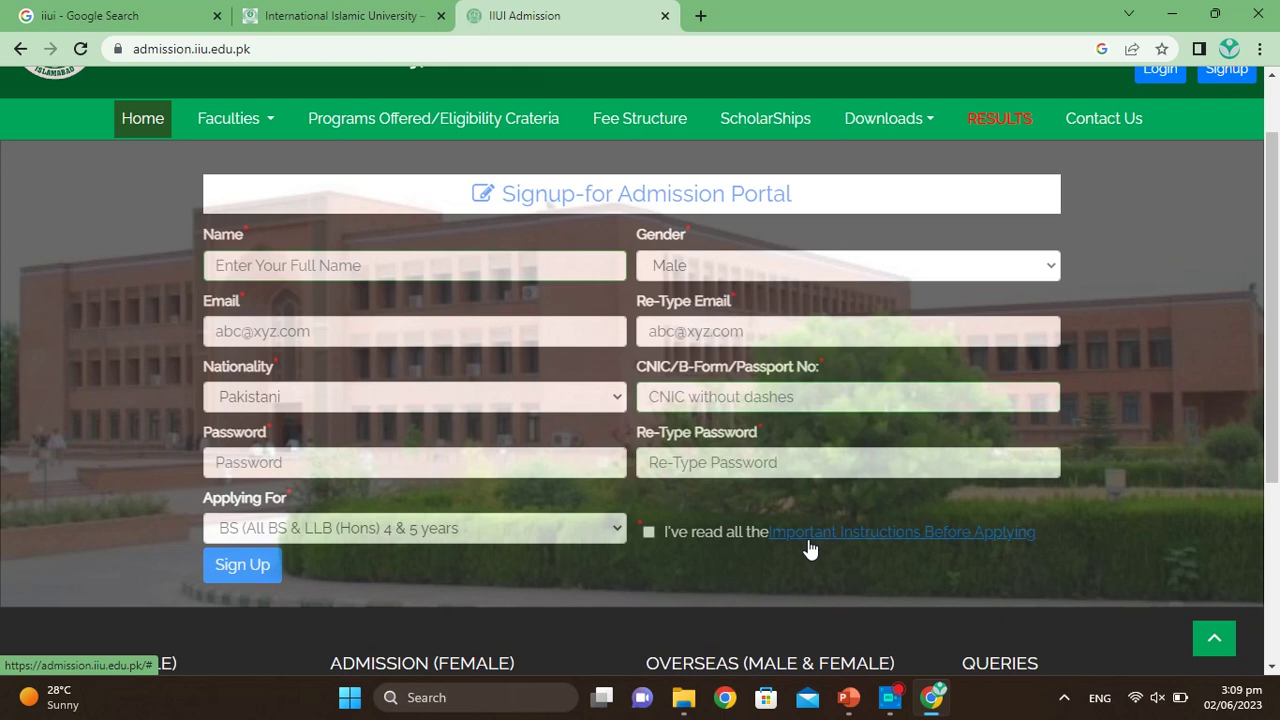
pyautogui.click(649, 534)
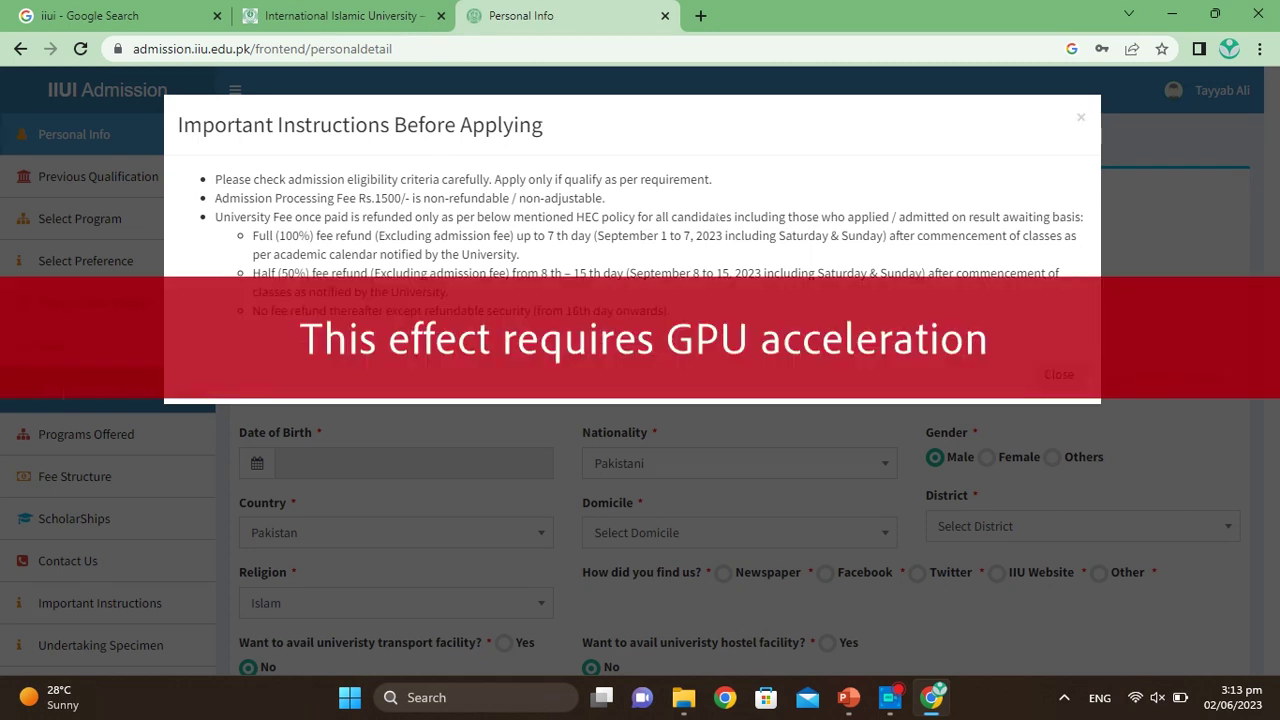
# Step: Dismiss the instructions notice and set the mobile number code to 0301
pyautogui.click(1080, 124)
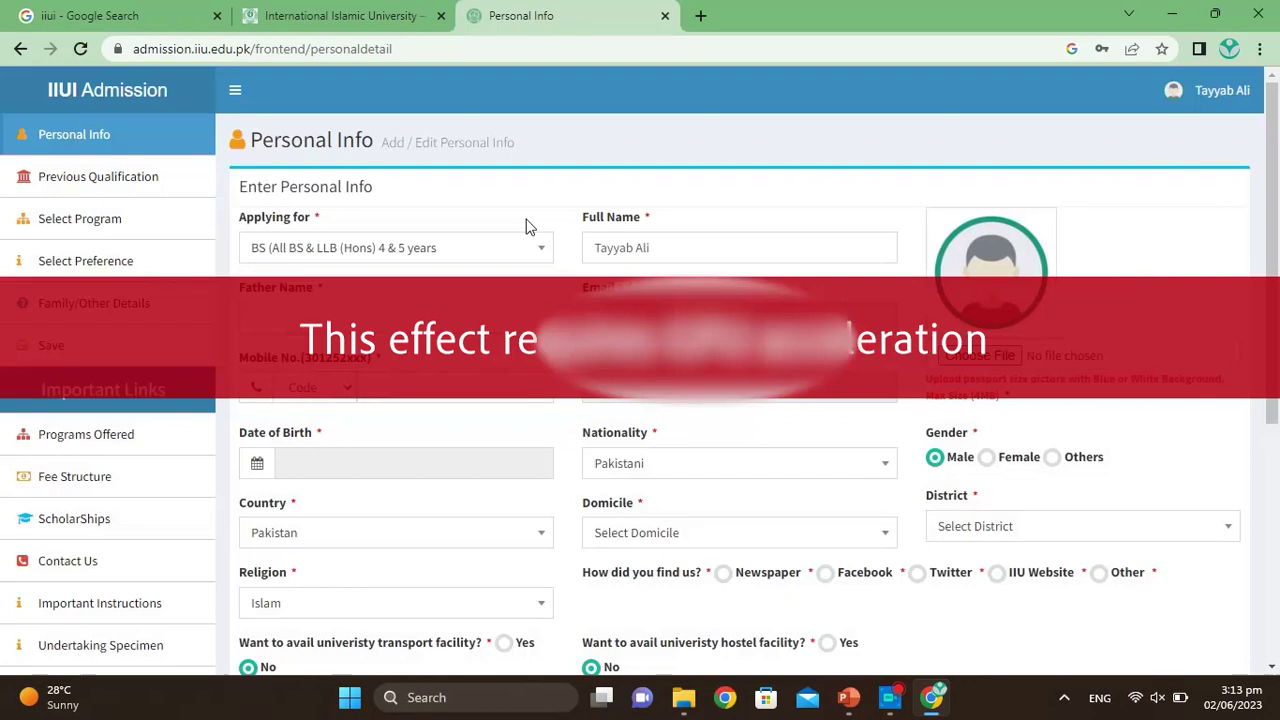
pyautogui.scroll(-1, 85, 133)
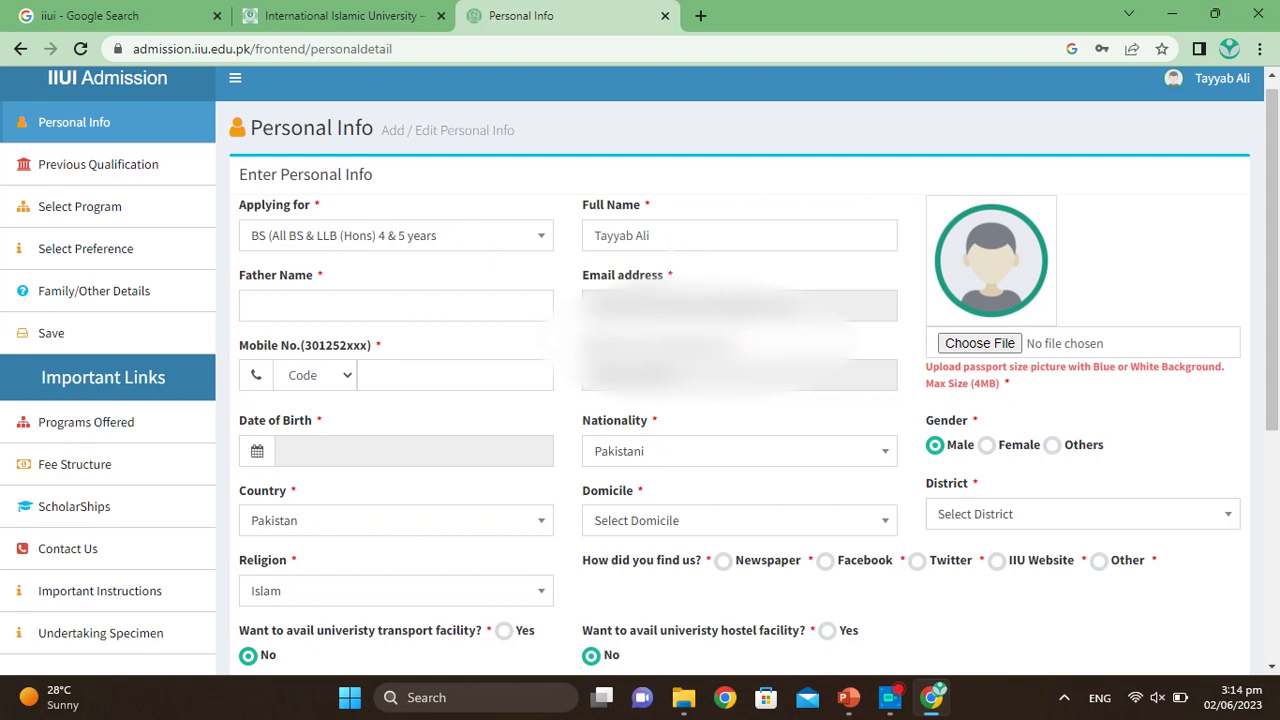
pyautogui.scroll(-1, 640, 368)
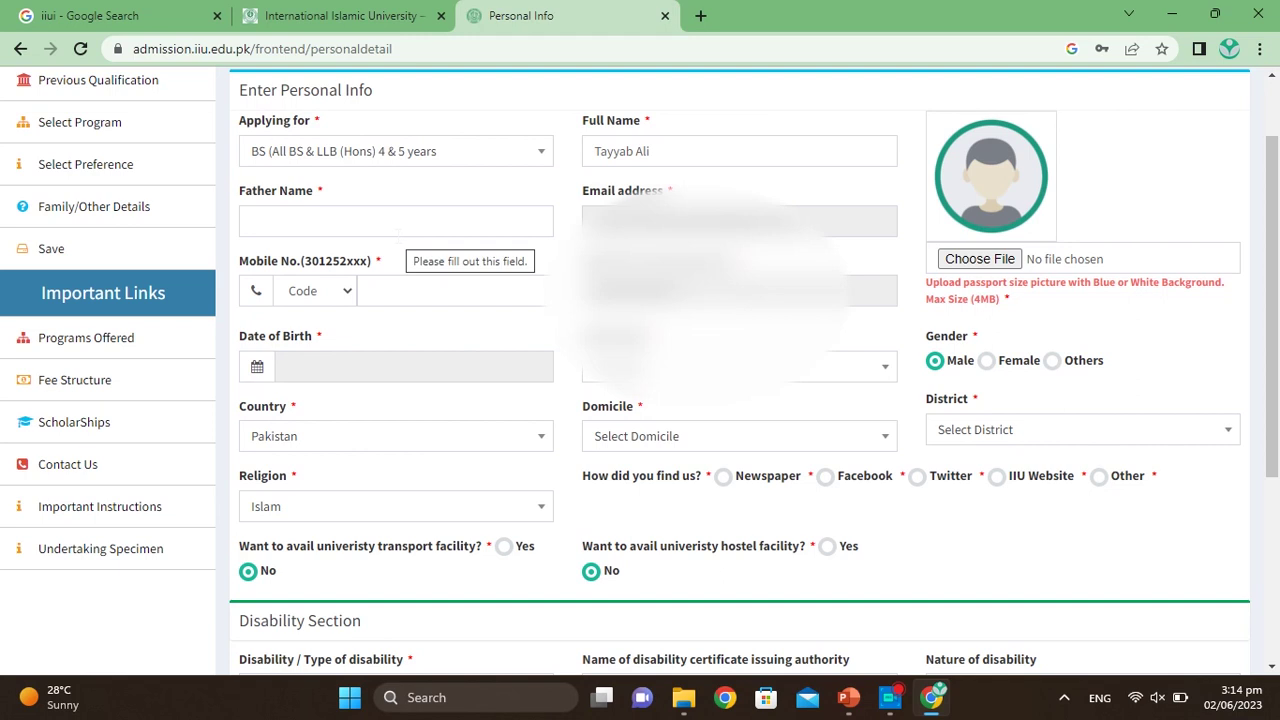
pyautogui.scroll(-1, 450, 200)
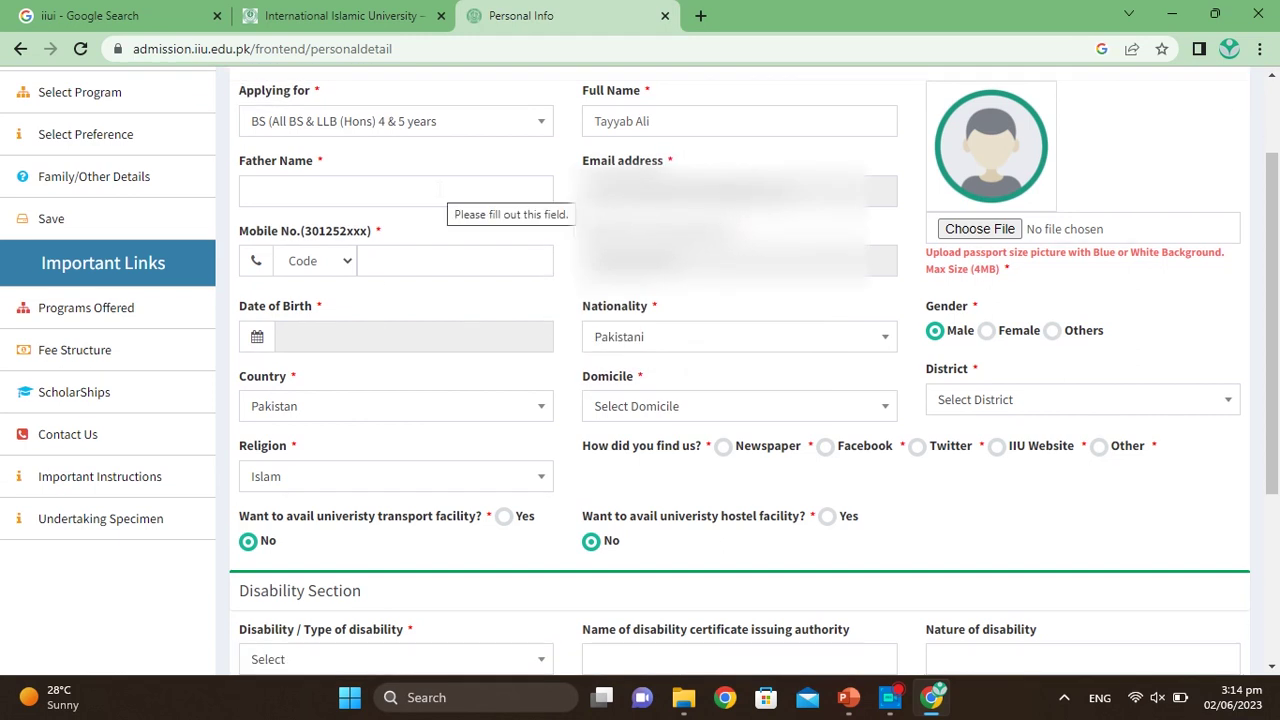
pyautogui.click(348, 263)
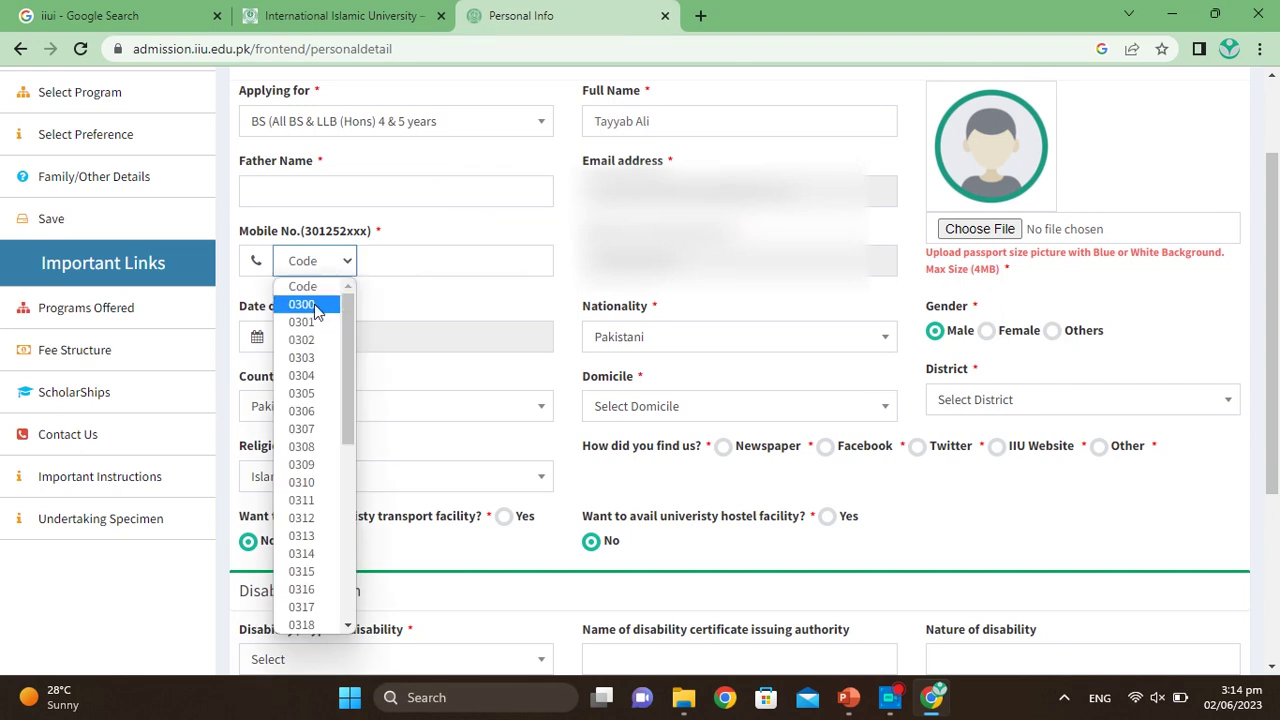
pyautogui.click(305, 322)
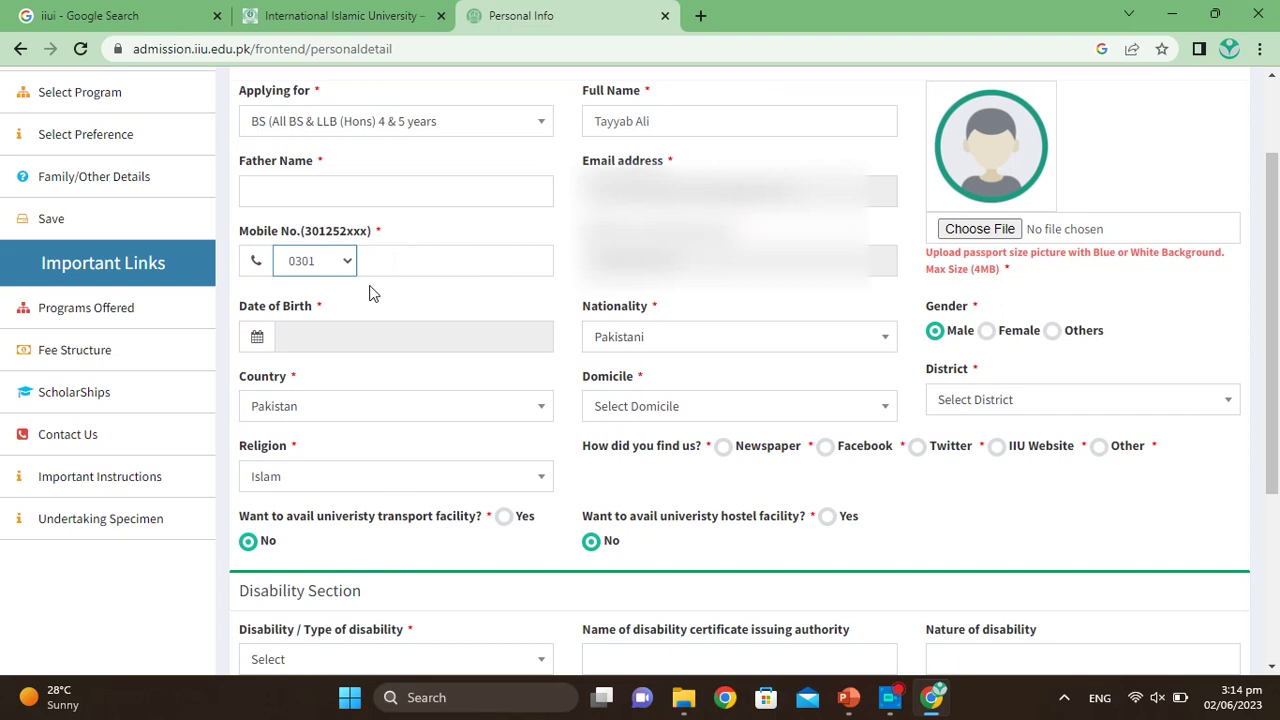
pyautogui.scroll(-1, 360, 289)
pyautogui.click(323, 286)
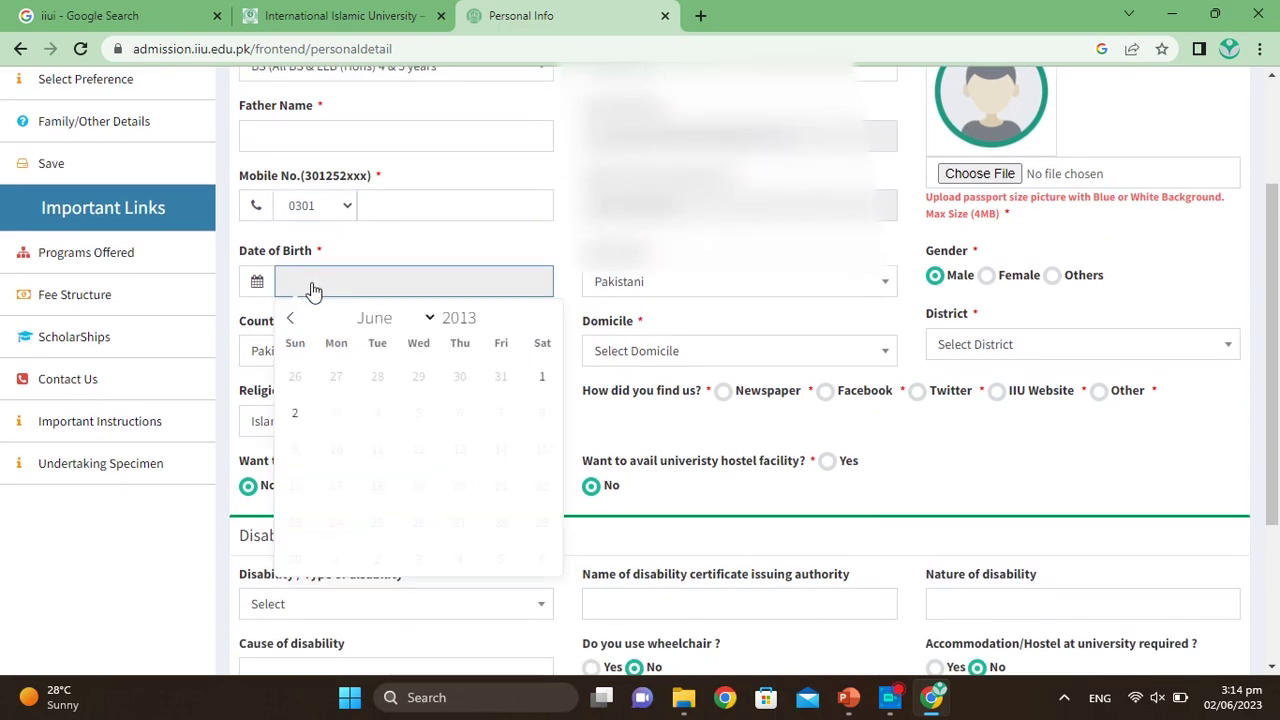
pyautogui.click(409, 321)
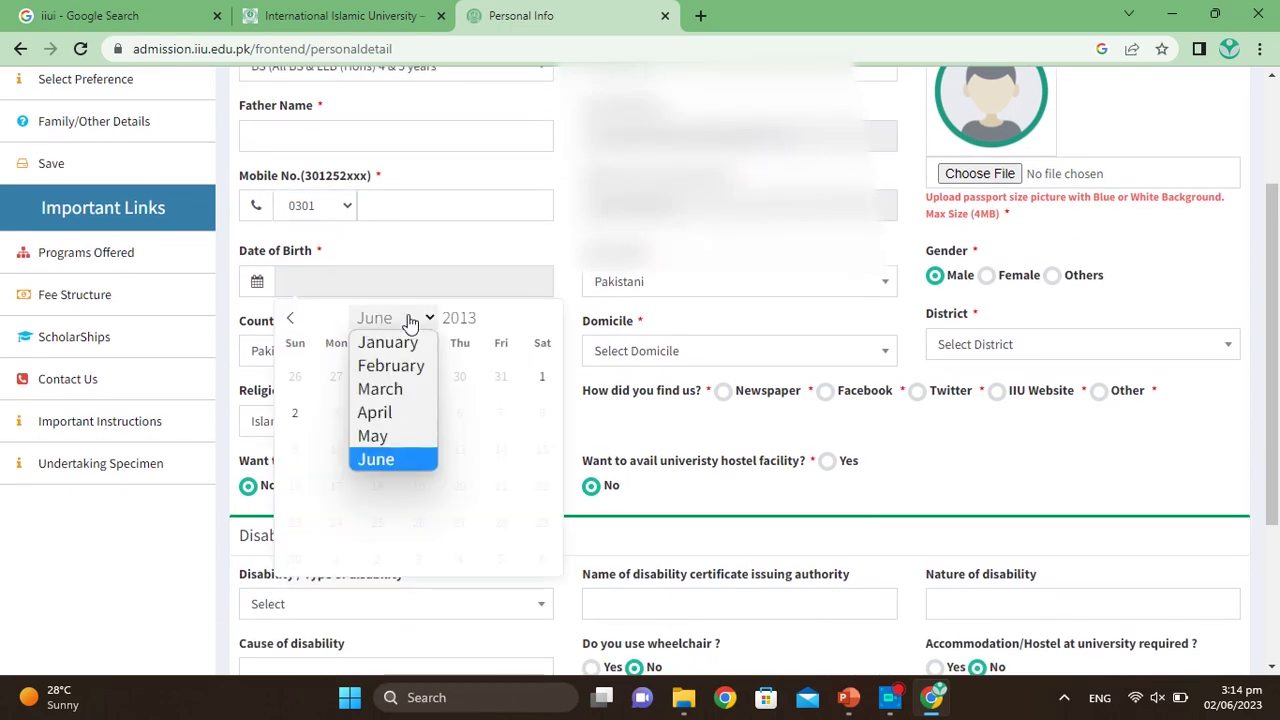
pyautogui.click(378, 468)
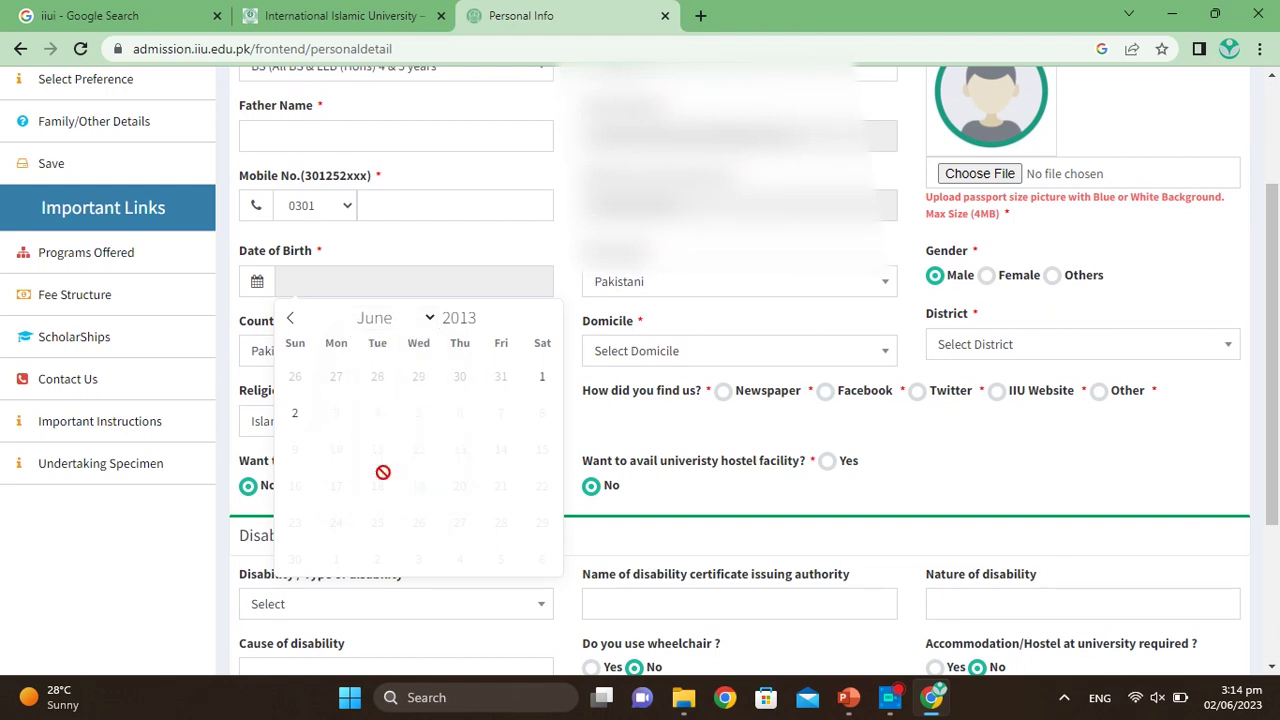
pyautogui.click(396, 322)
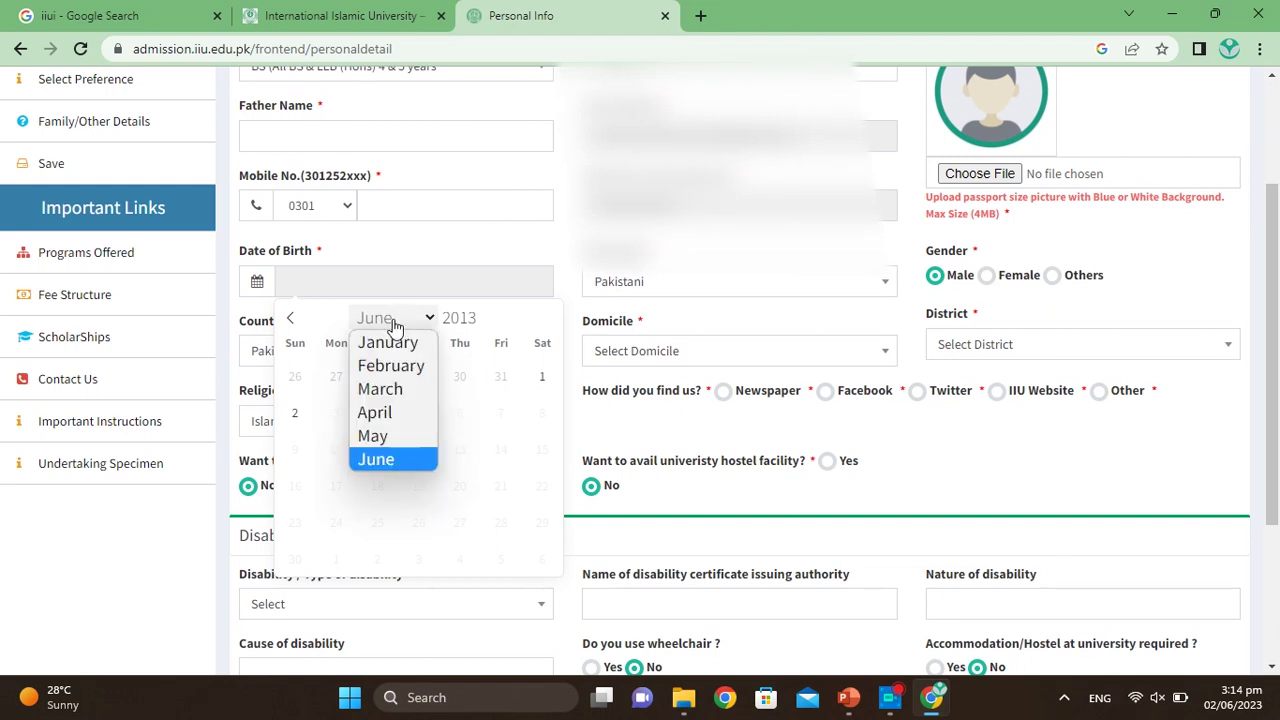
pyautogui.click(468, 318)
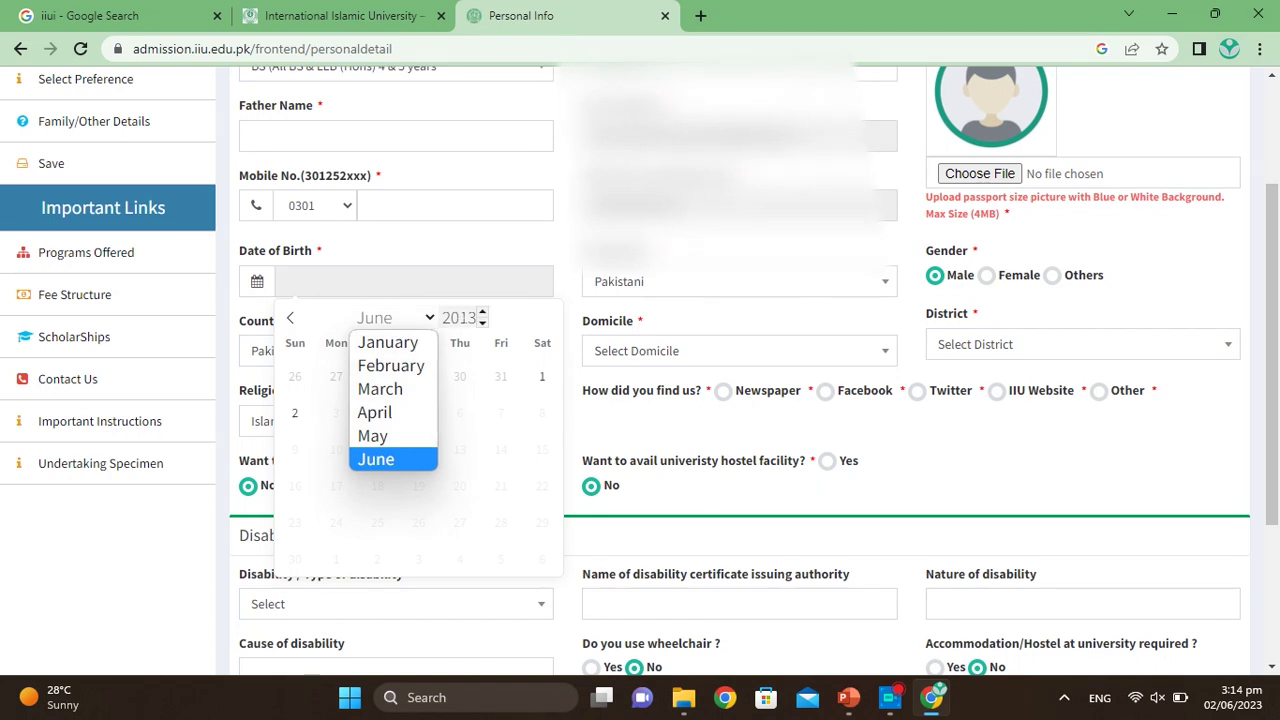
pyautogui.doubleClick(468, 318)
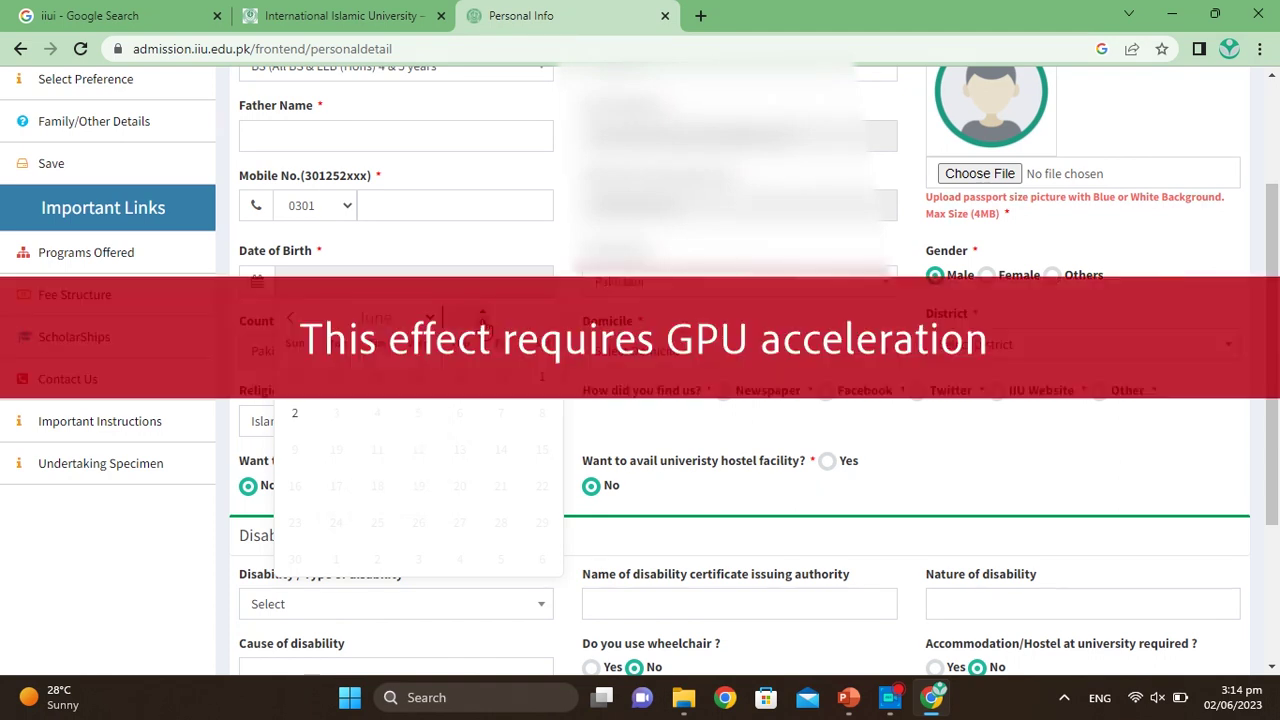
pyautogui.write('2006')
pyautogui.click(541, 412)
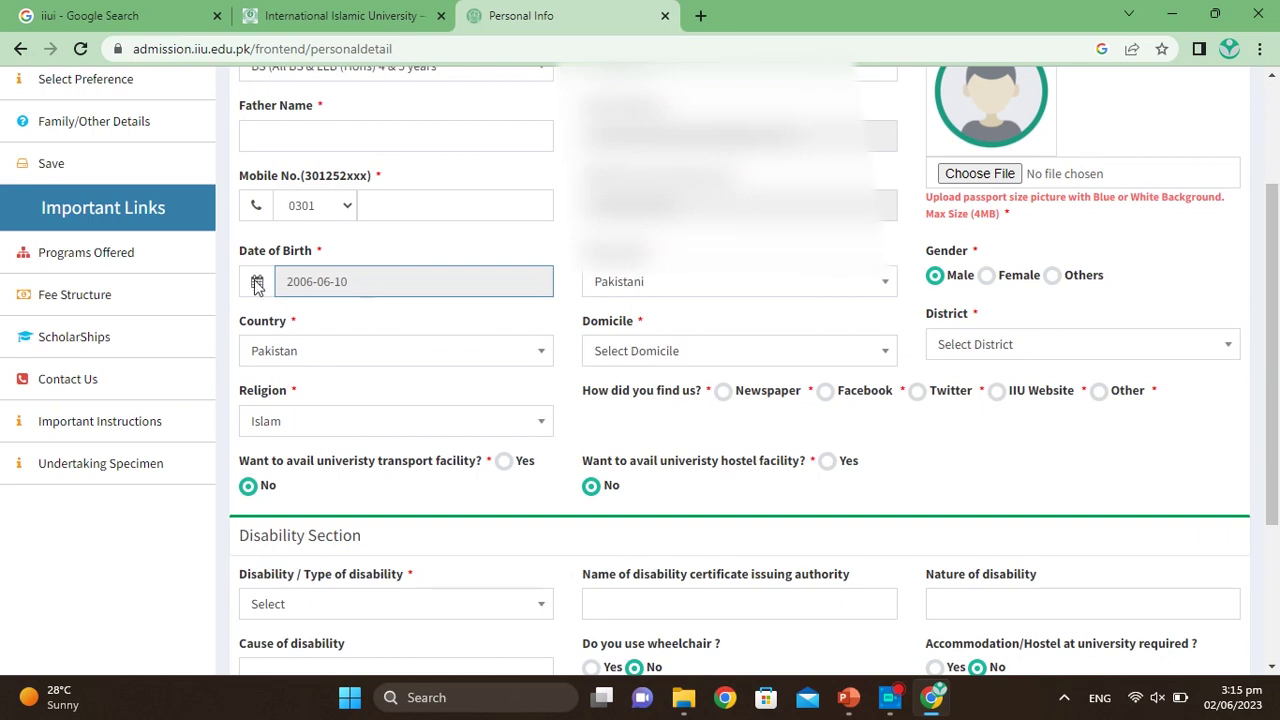
pyautogui.click(312, 292)
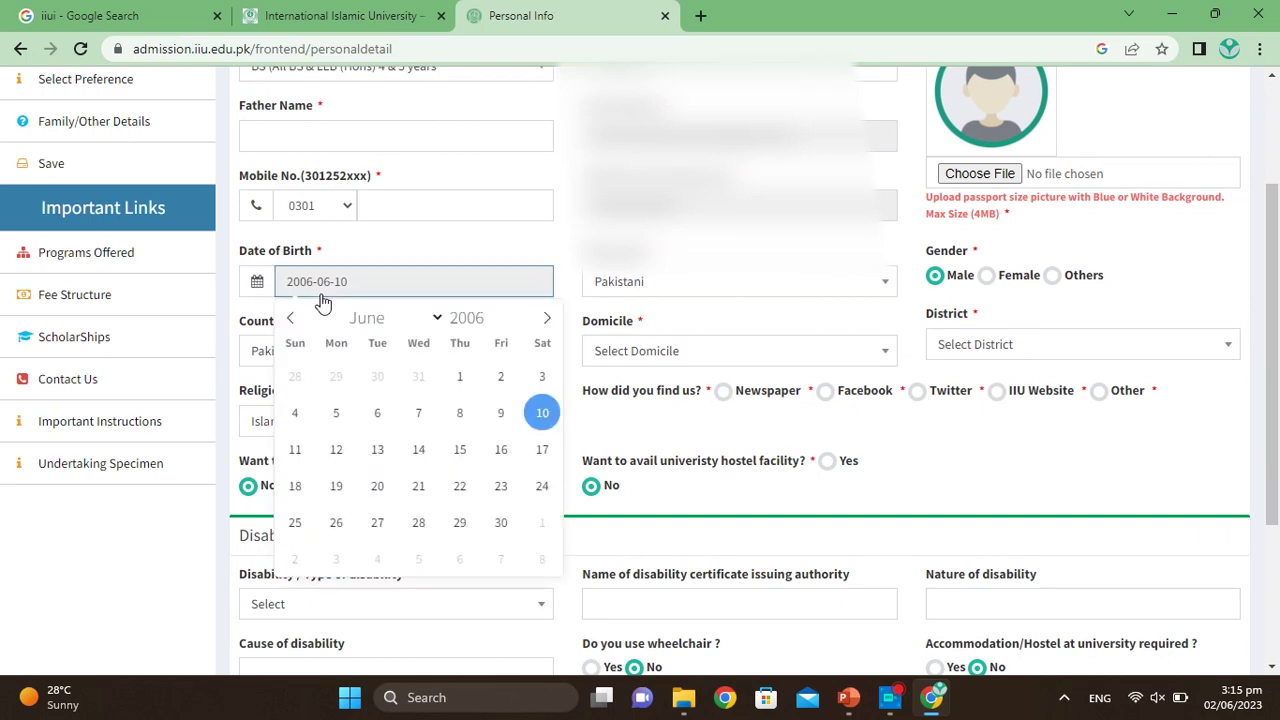
pyautogui.click(567, 248)
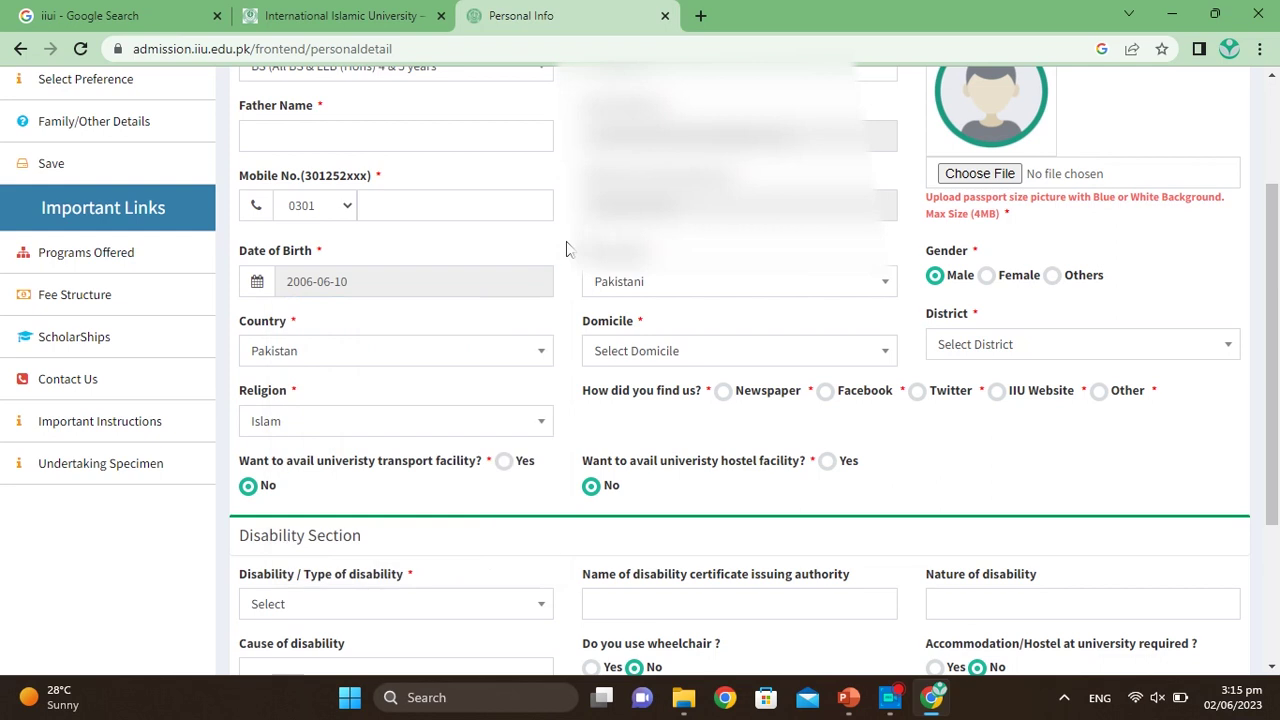
# Step: Confirm Pakistani as the nationality, then start a new browser tab
pyautogui.click(878, 286)
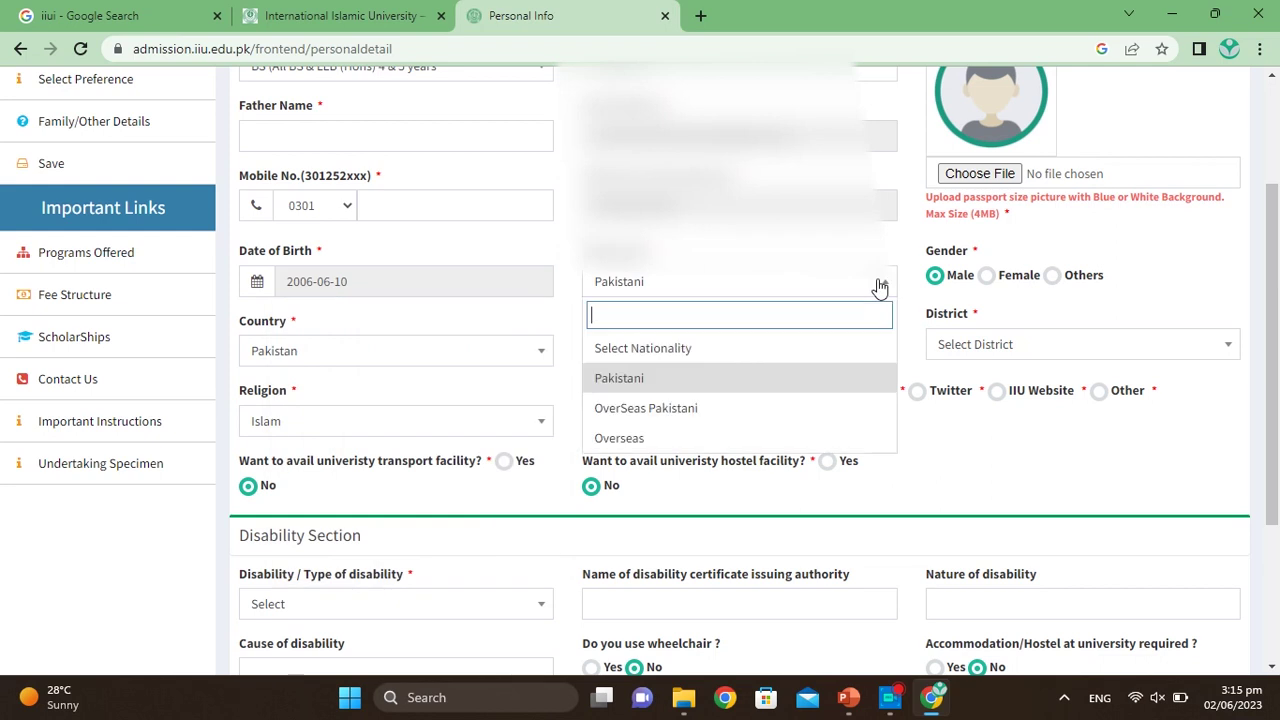
pyautogui.click(878, 284)
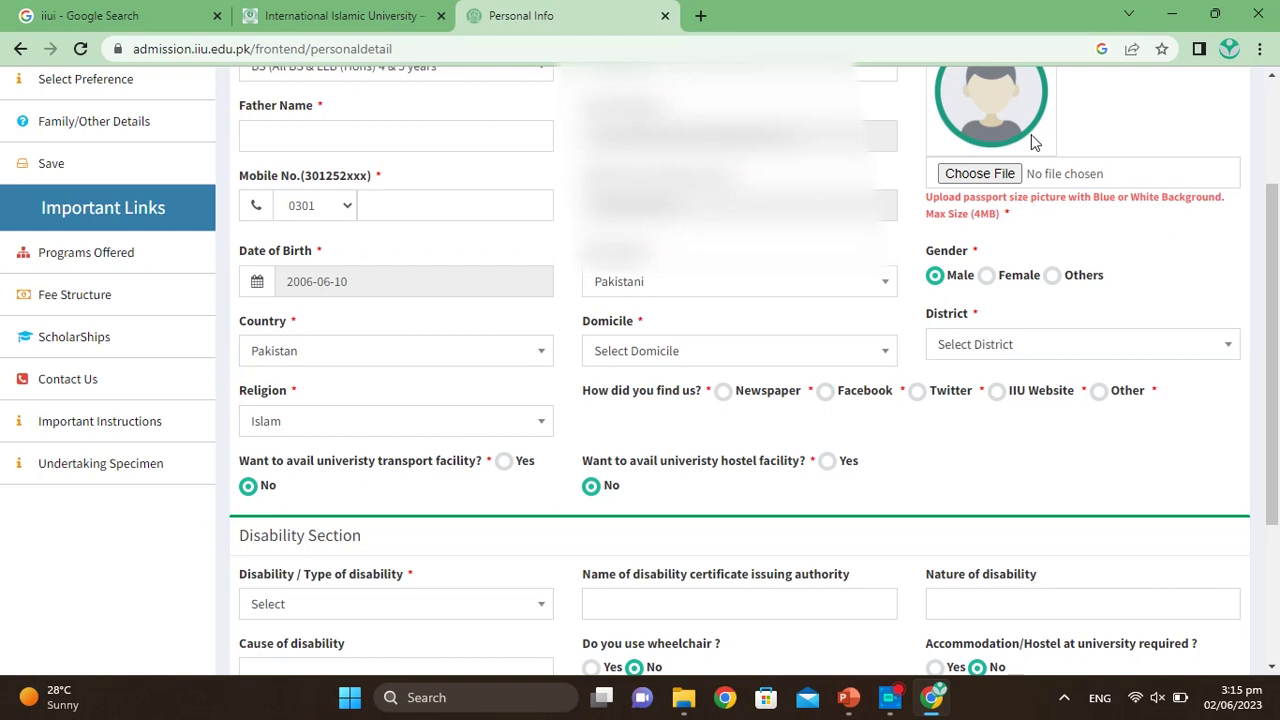
pyautogui.scroll(1, 1031, 134)
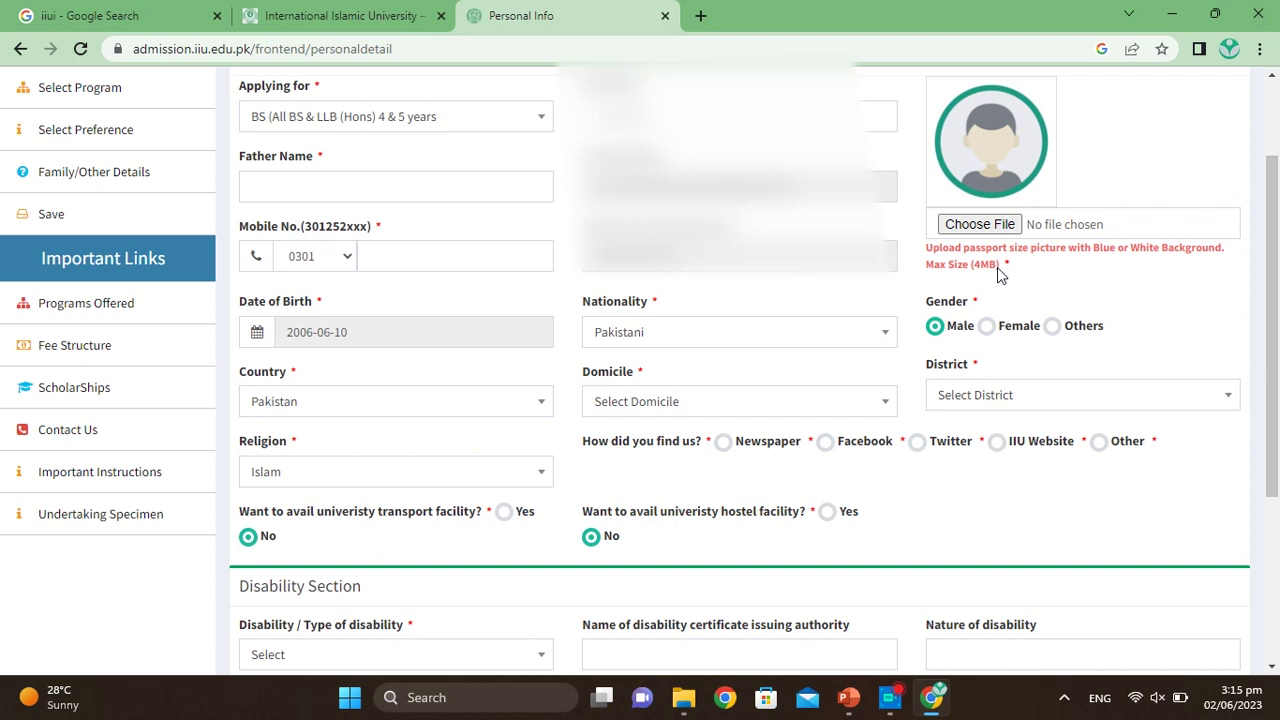
pyautogui.click(701, 13)
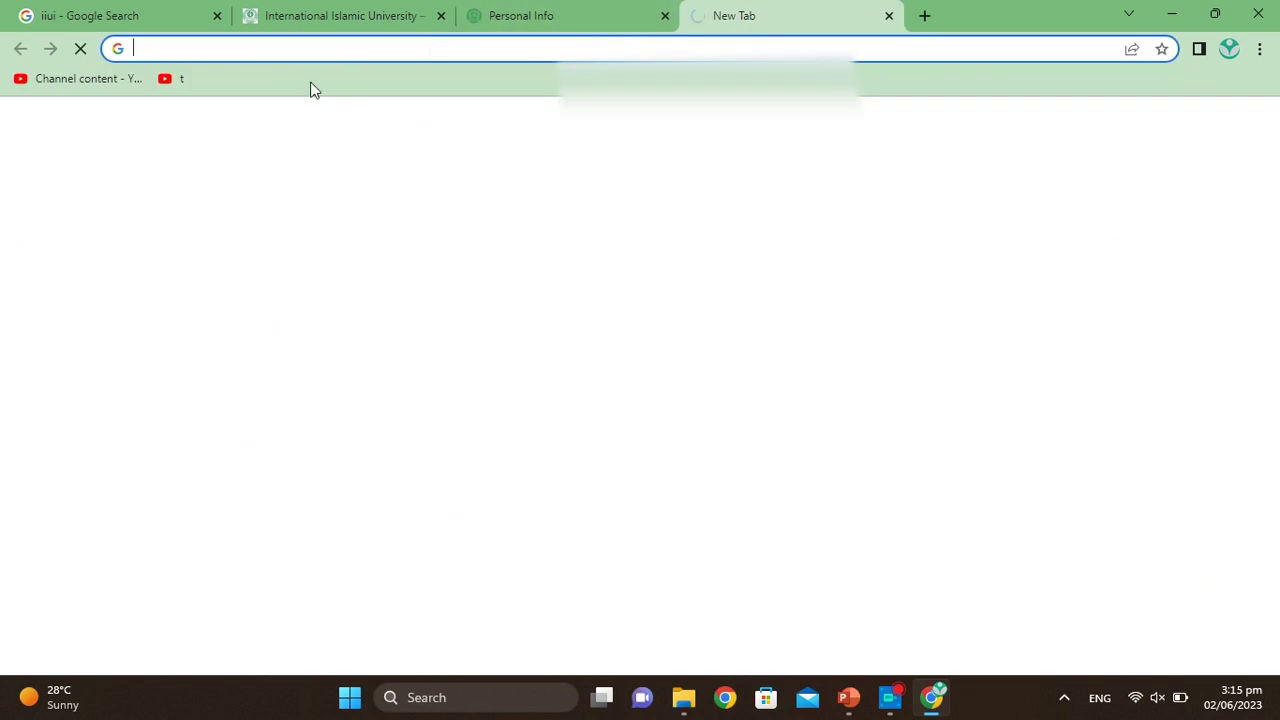
# Step: Search Google for 'convert image to jpg' in the new tab, then return to the Personal Info form
pyautogui.write('conver')
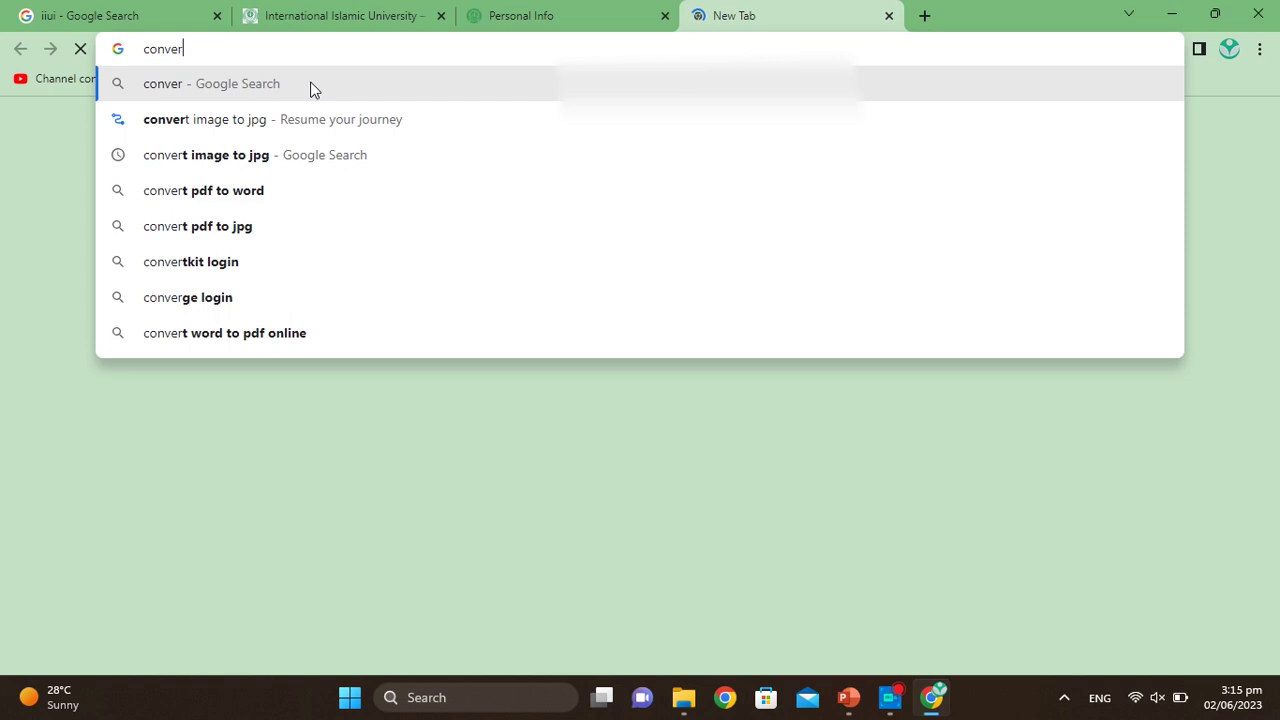
pyautogui.click(279, 157)
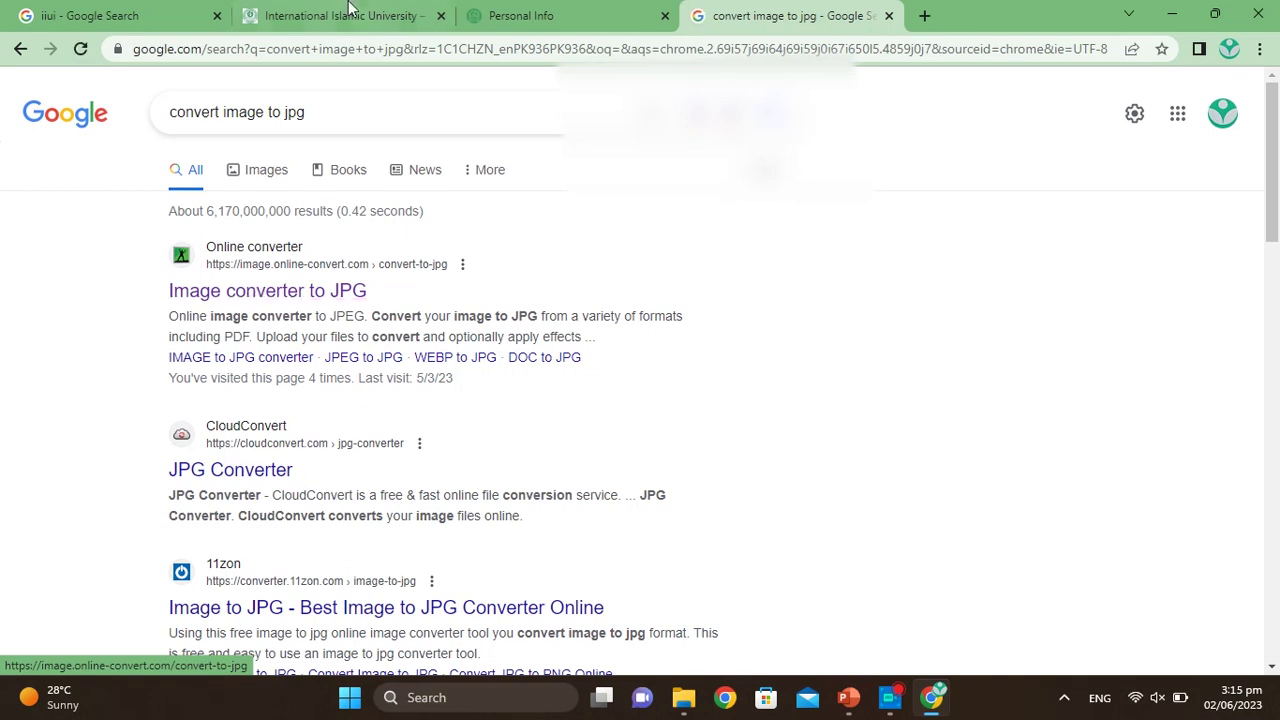
pyautogui.click(508, 10)
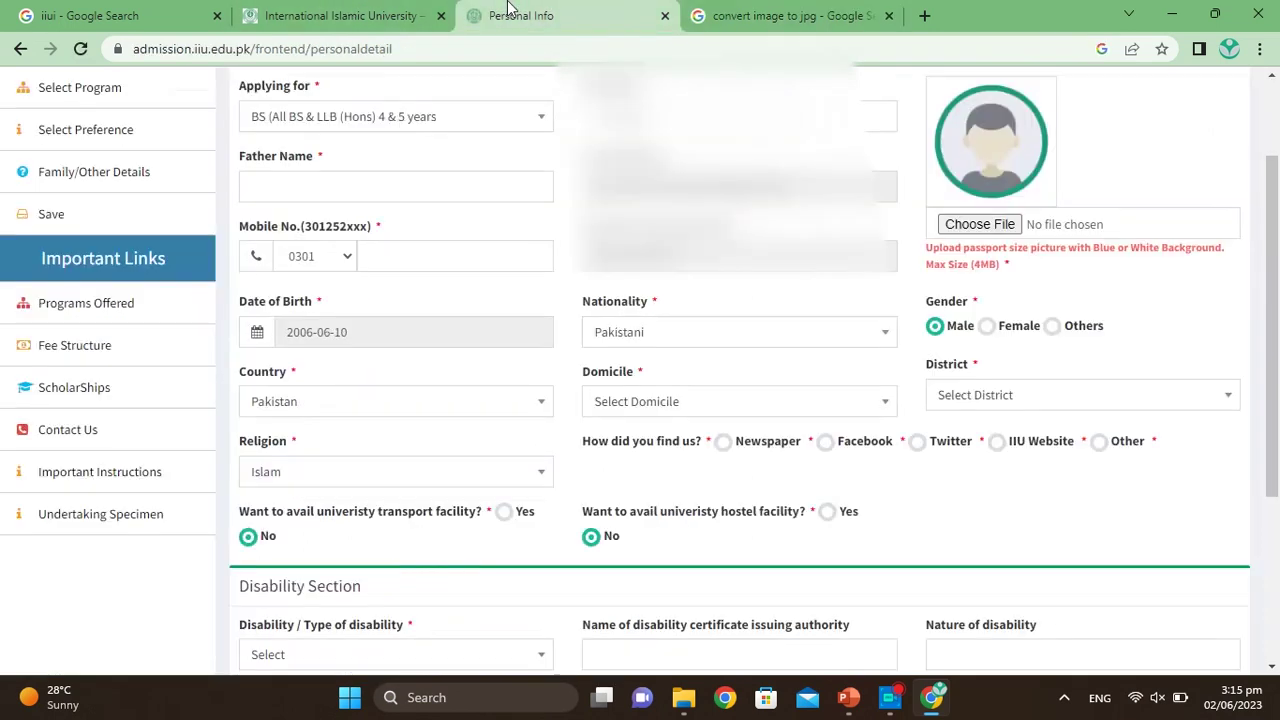
pyautogui.click(981, 225)
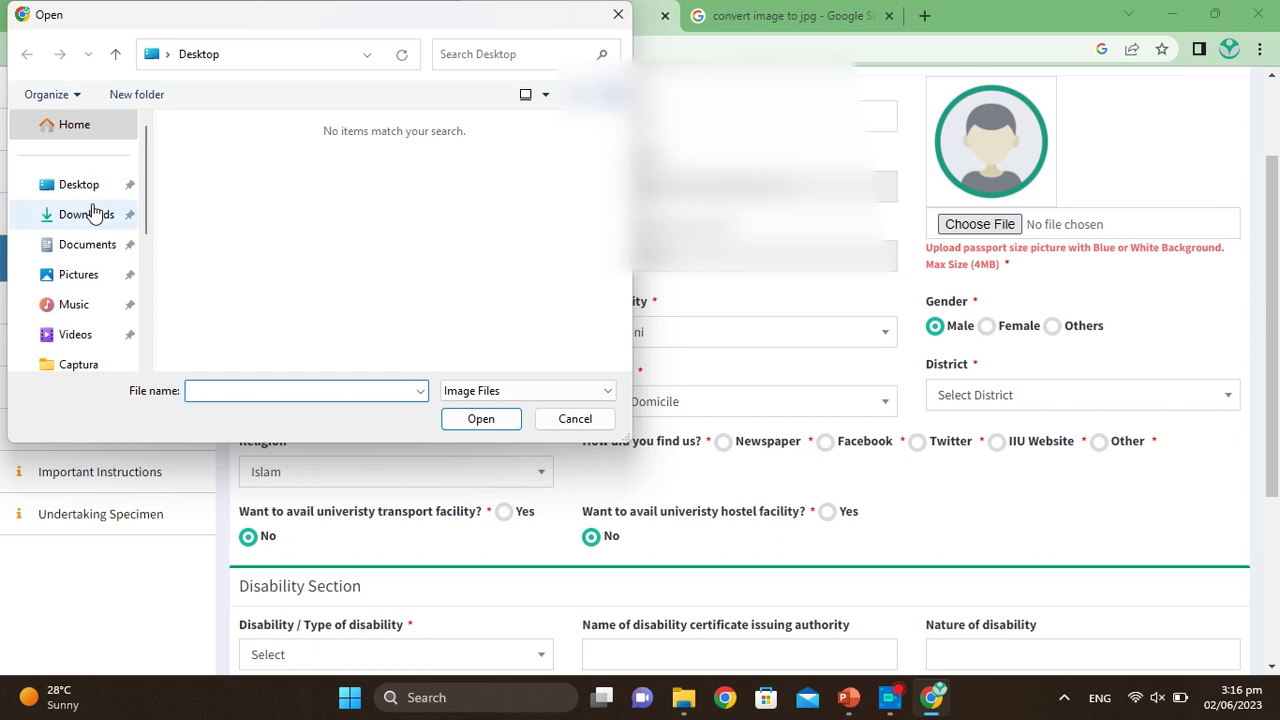
pyautogui.click(86, 214)
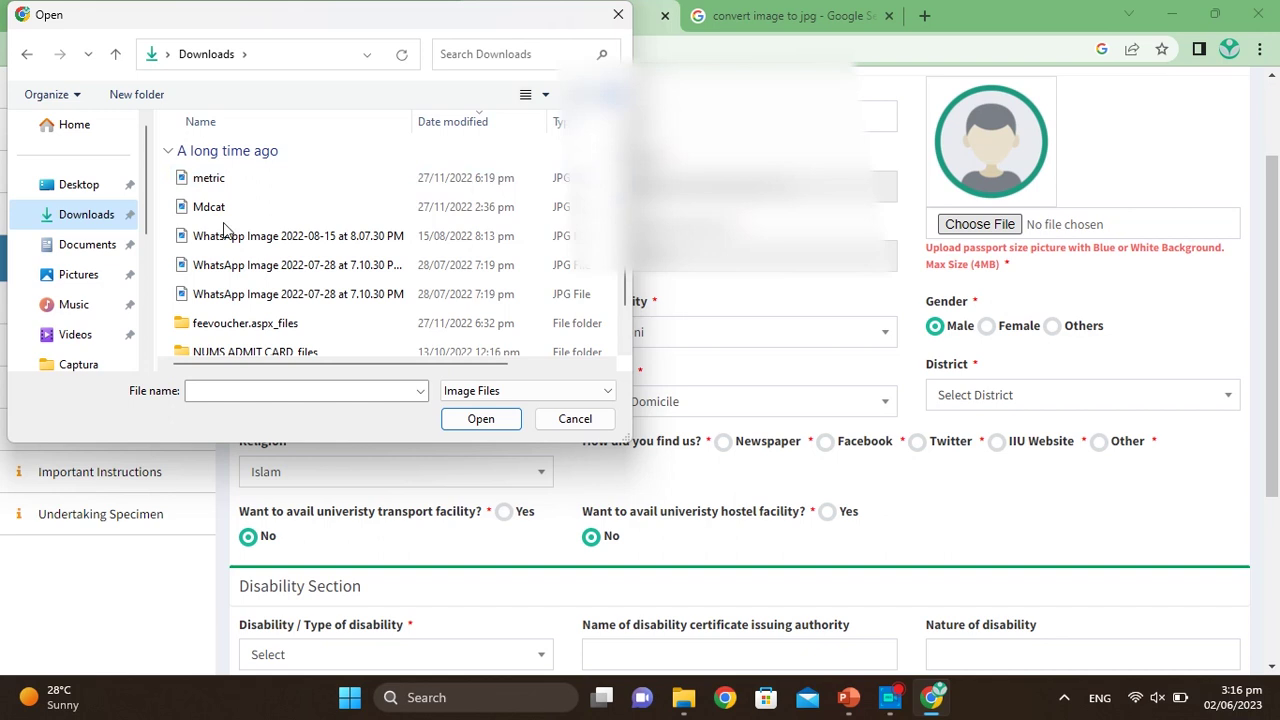
pyautogui.click(618, 14)
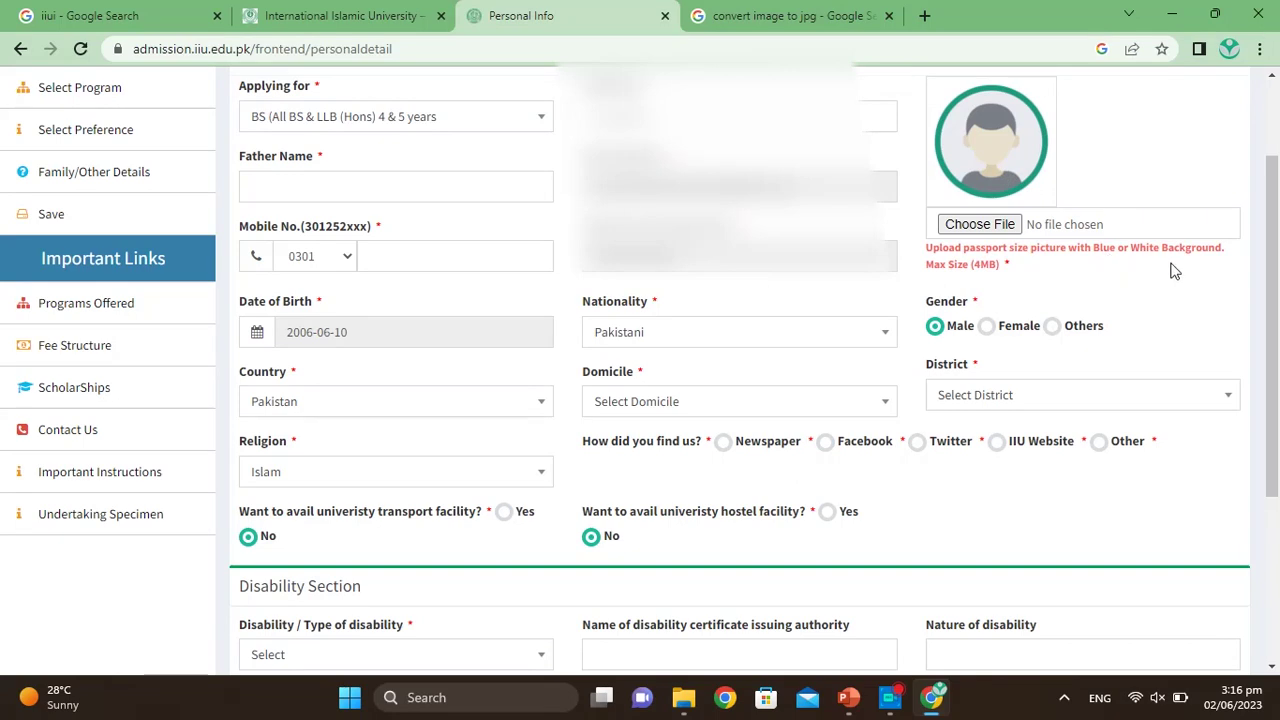
# Step: Choose Punjab as the domicile and Bahawalpur as the district on the Personal Info form
pyautogui.scroll(-2, 1174, 271)
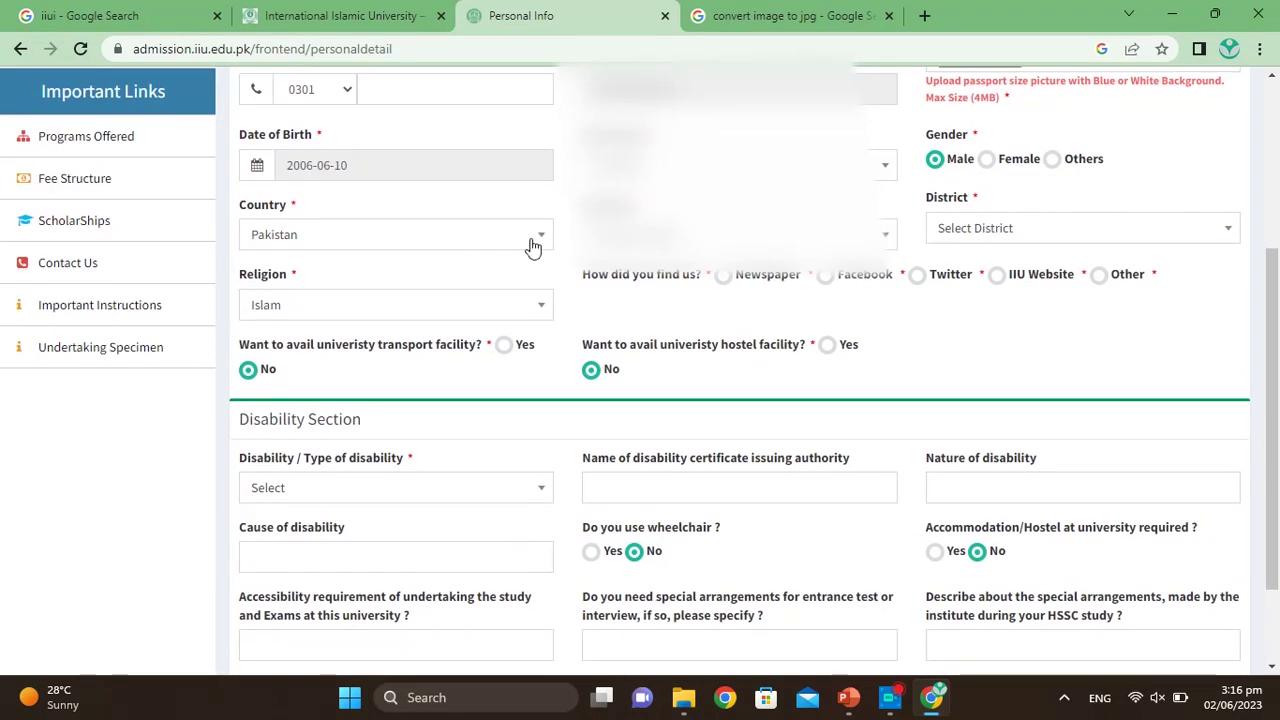
pyautogui.scroll(-2, 531, 246)
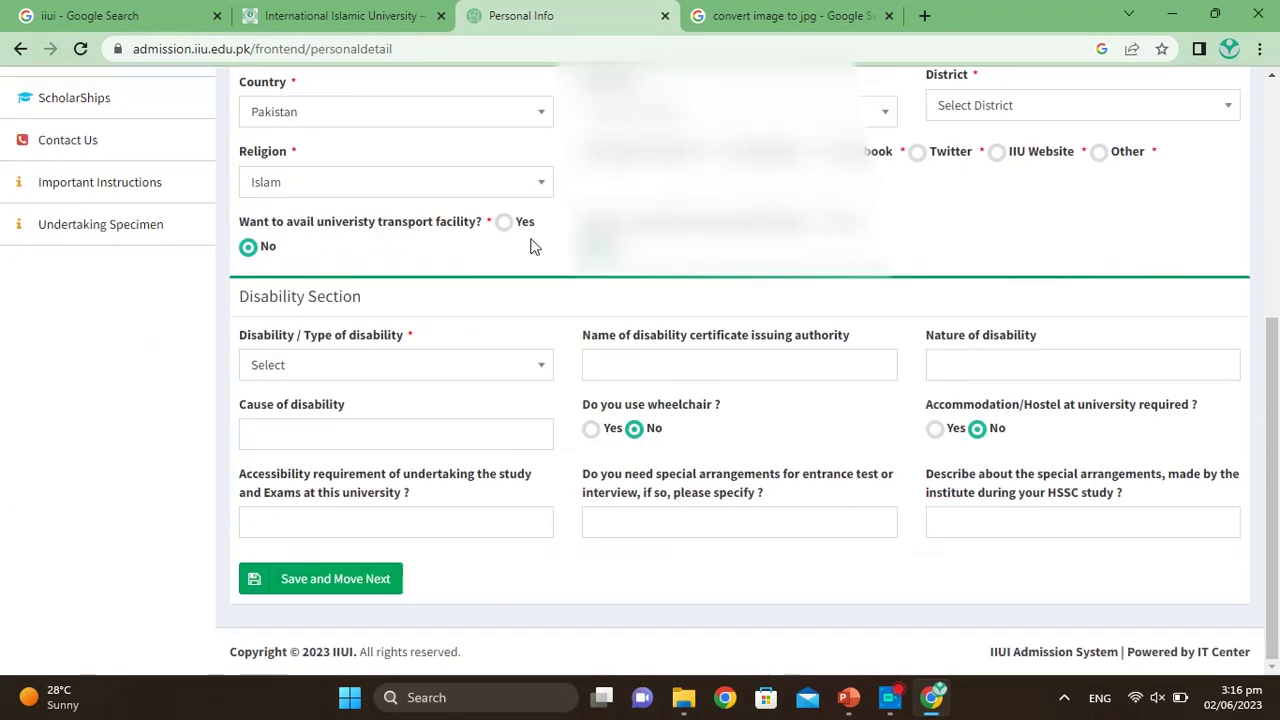
pyautogui.click(885, 120)
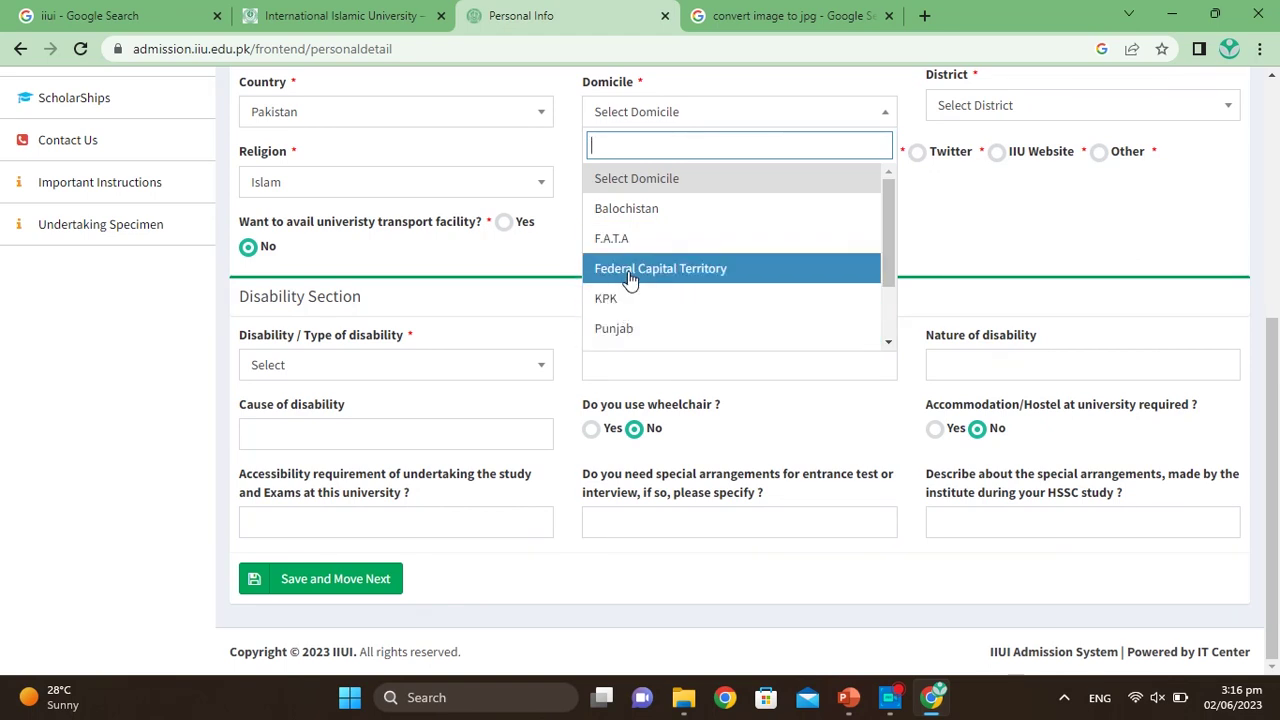
pyautogui.click(625, 328)
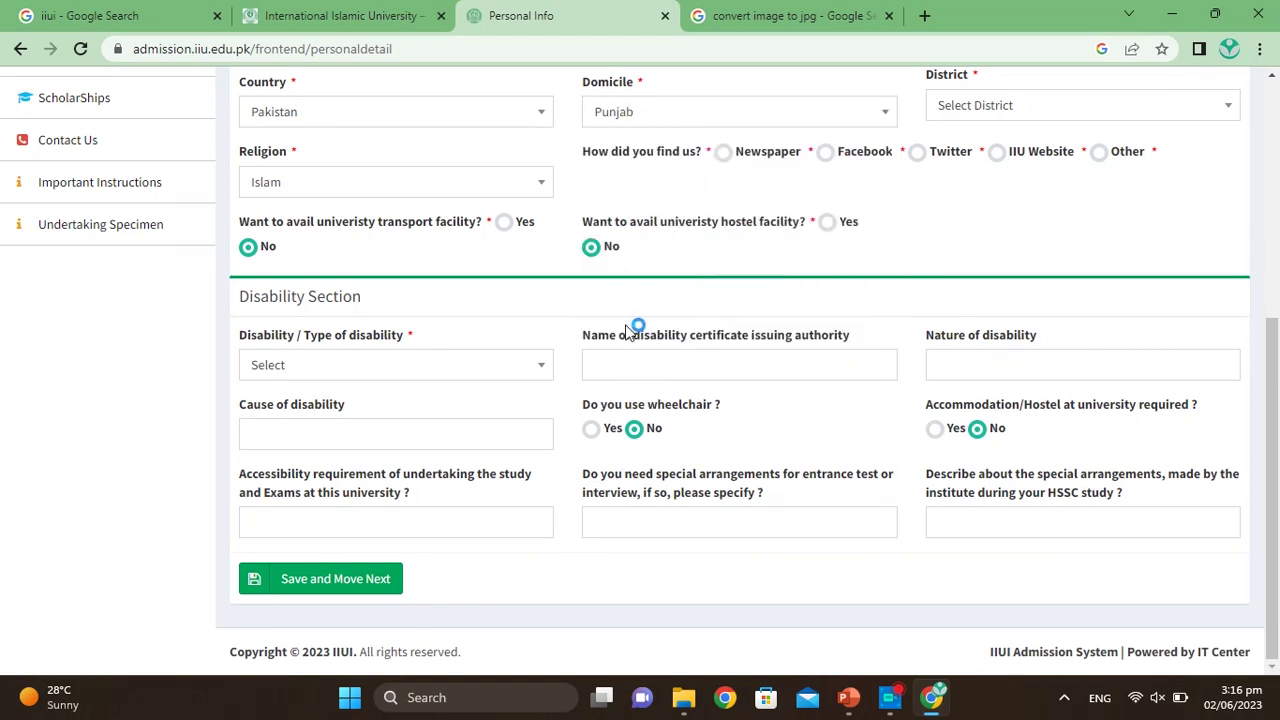
pyautogui.click(1231, 111)
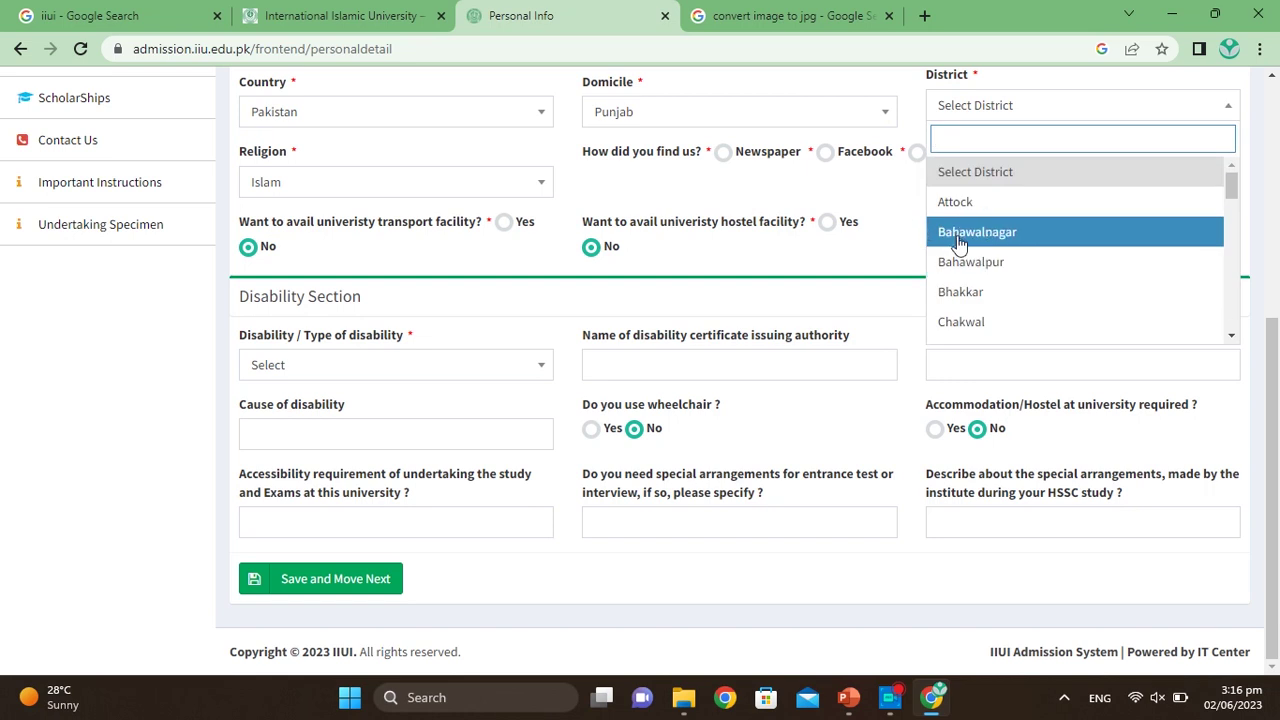
pyautogui.click(962, 264)
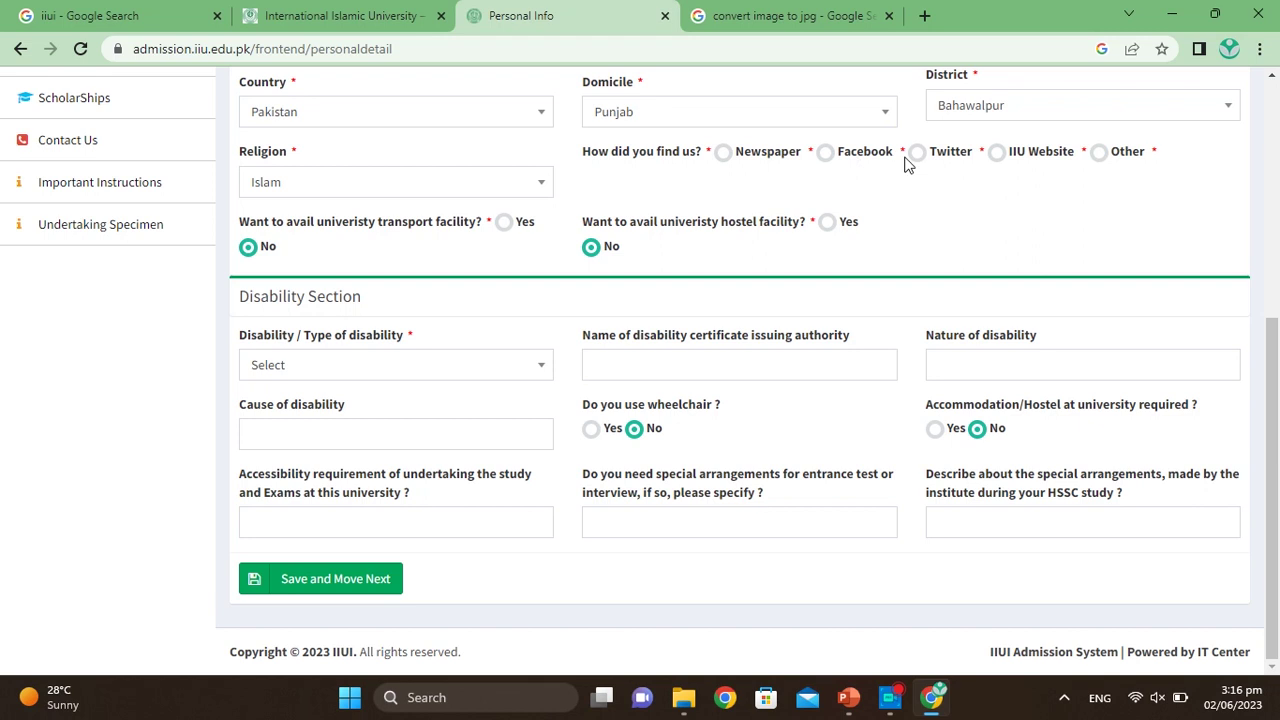
# Step: Answer IIU Website as the referral source, leave transport and hostel at No, and set disability to None
pyautogui.click(996, 155)
pyautogui.click(503, 228)
pyautogui.click(247, 248)
pyautogui.click(828, 224)
pyautogui.click(592, 247)
pyautogui.click(546, 367)
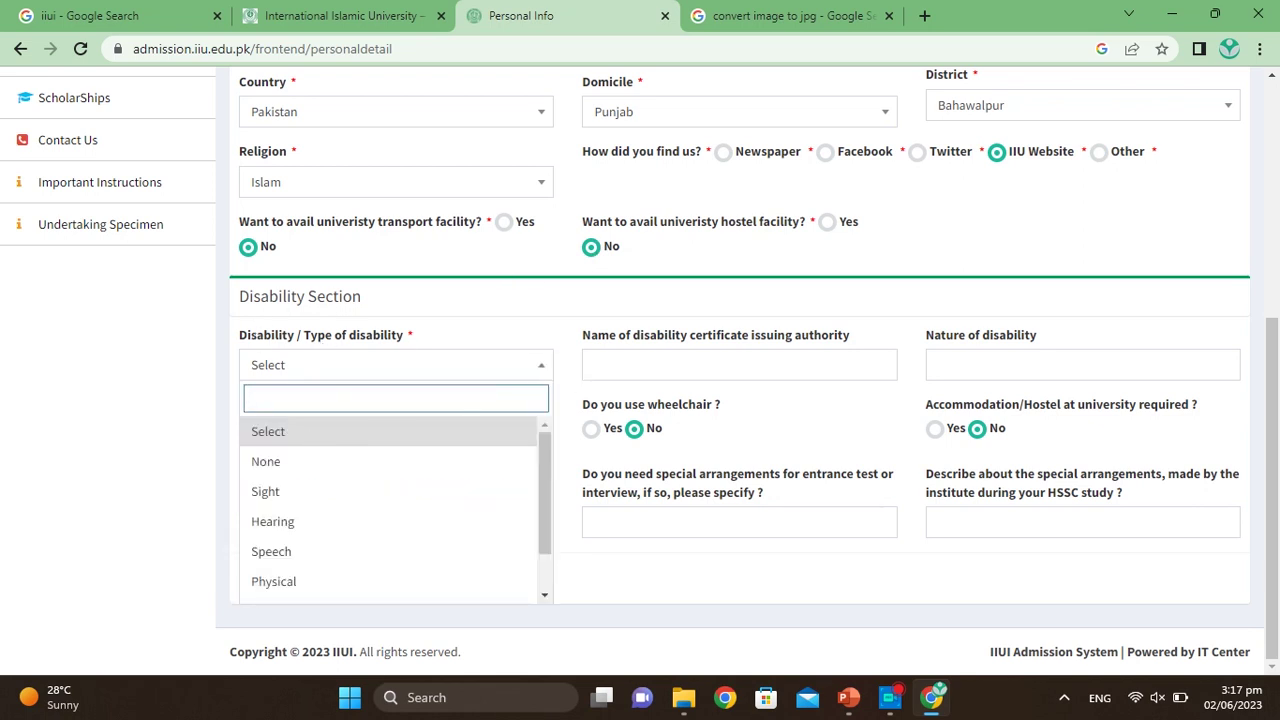
pyautogui.click(400, 472)
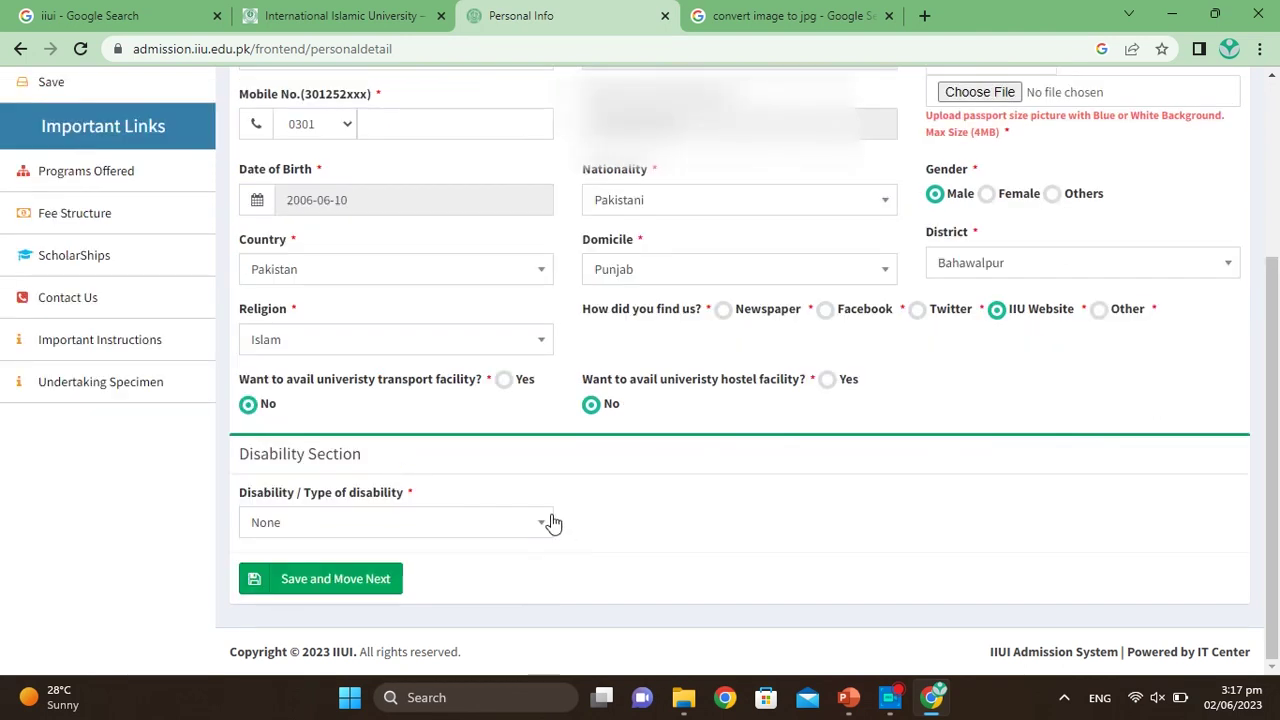
# Step: Save the personal info and choose SSC from BISE Bahawalpur as the qualification
pyautogui.click(312, 590)
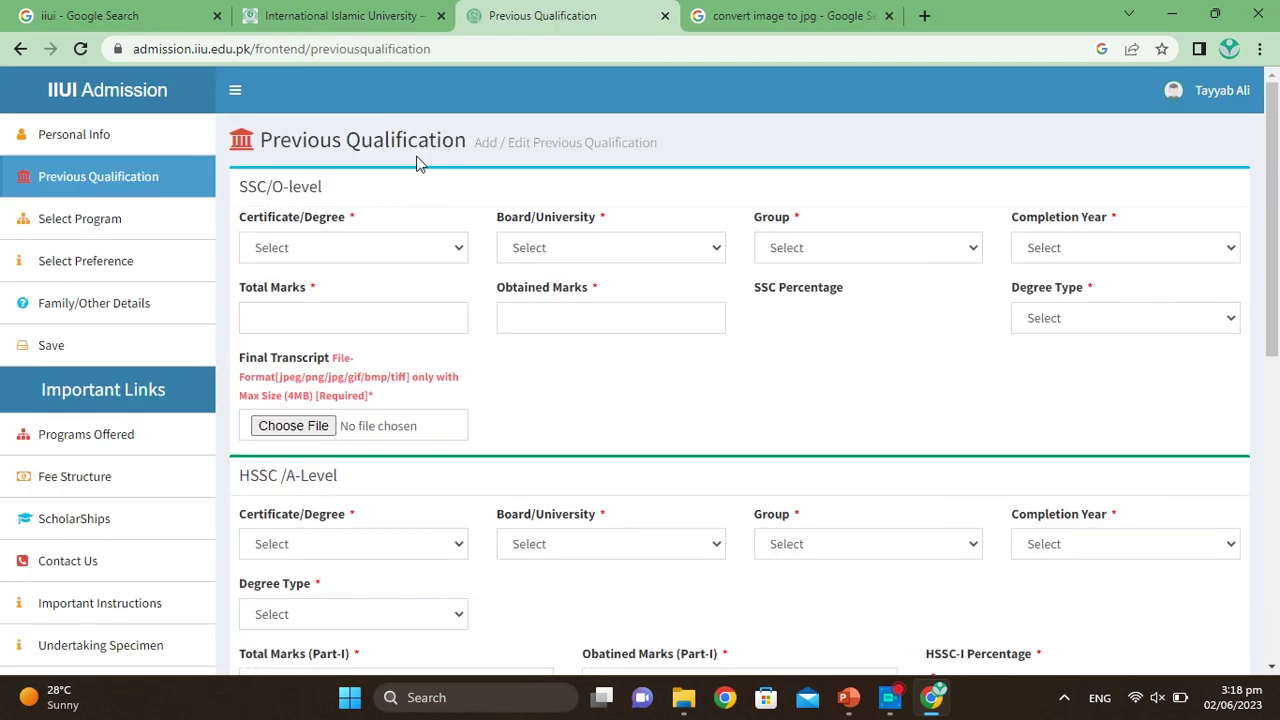
pyautogui.click(462, 257)
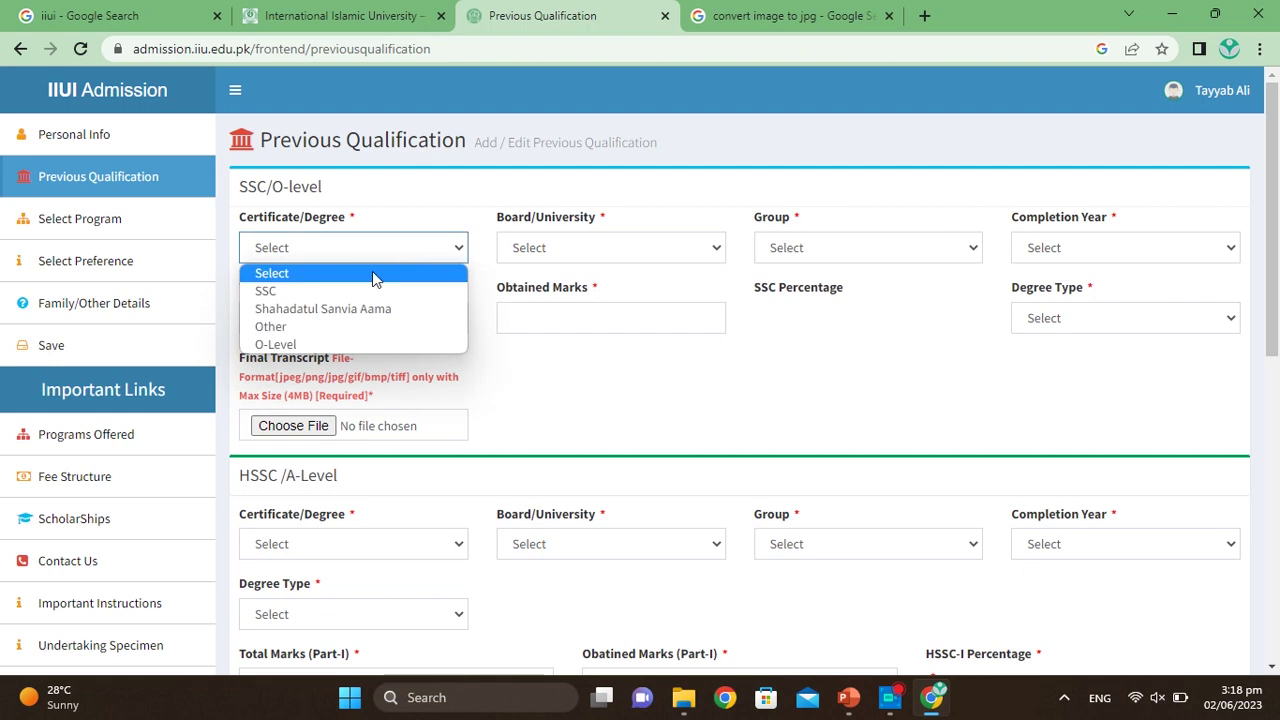
pyautogui.click(320, 293)
pyautogui.click(707, 250)
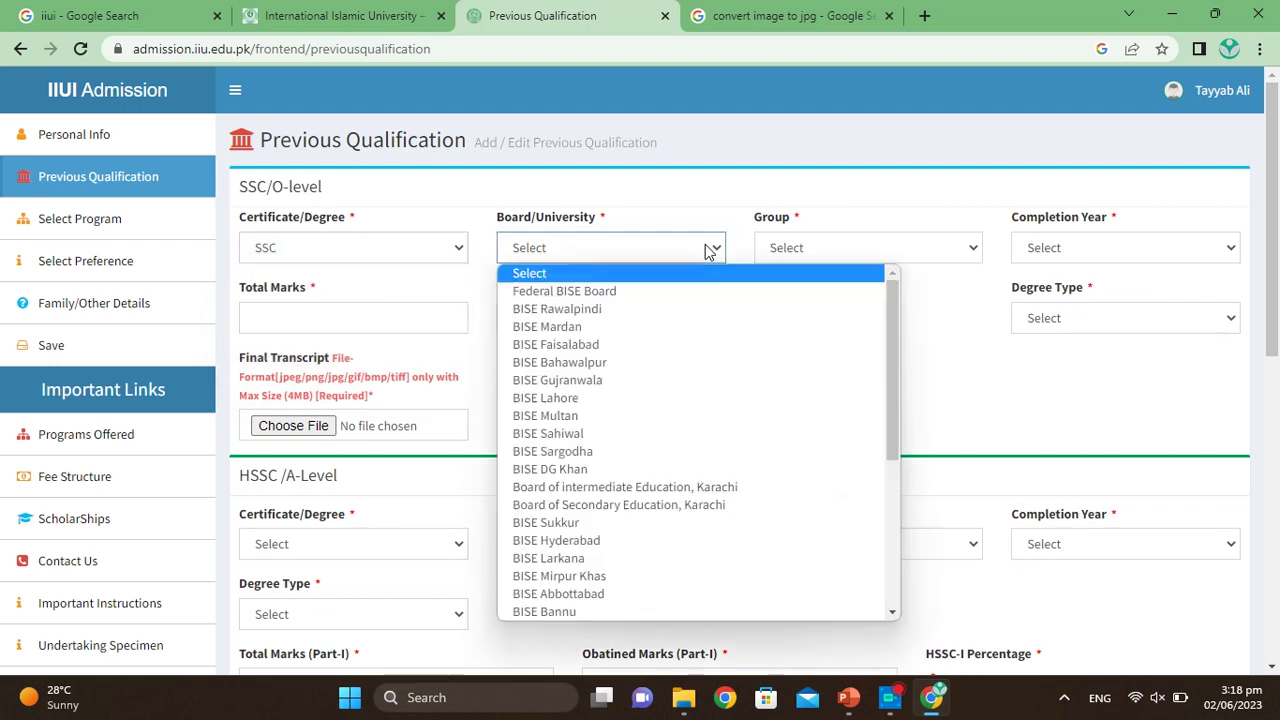
pyautogui.click(566, 361)
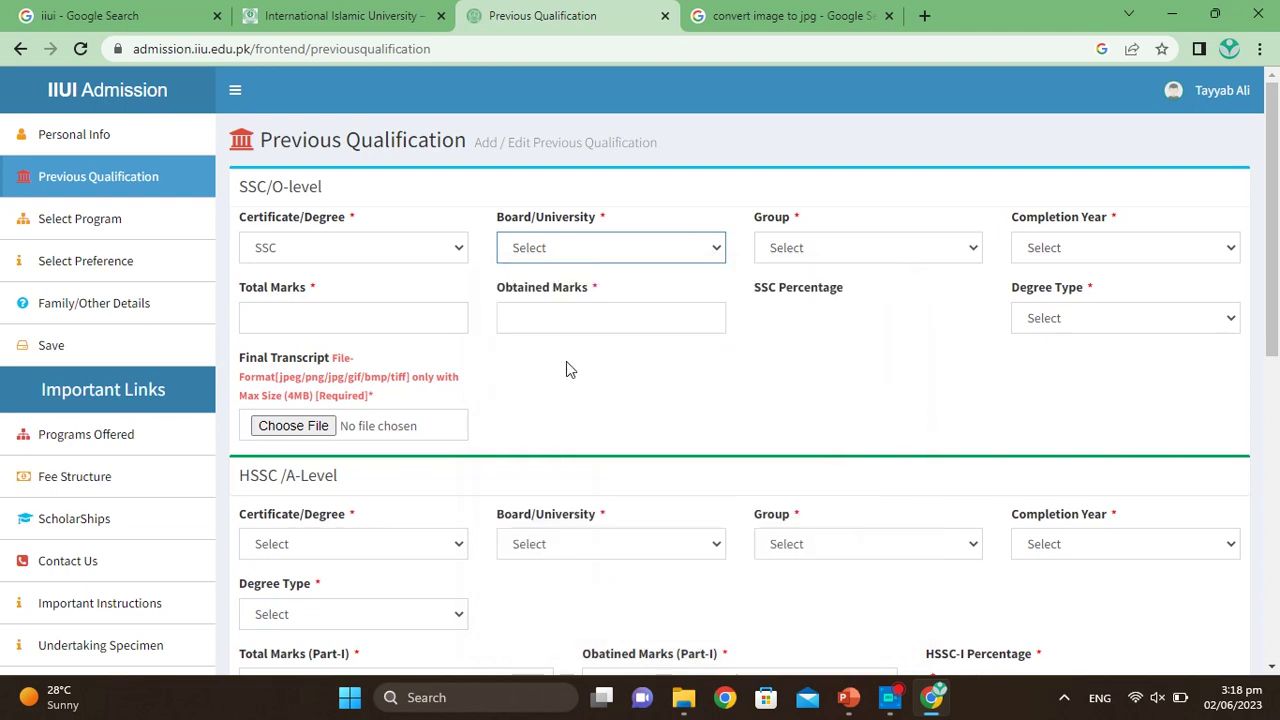
# Step: Set the SSC group to Science and the completion year to 2021
pyautogui.click(975, 249)
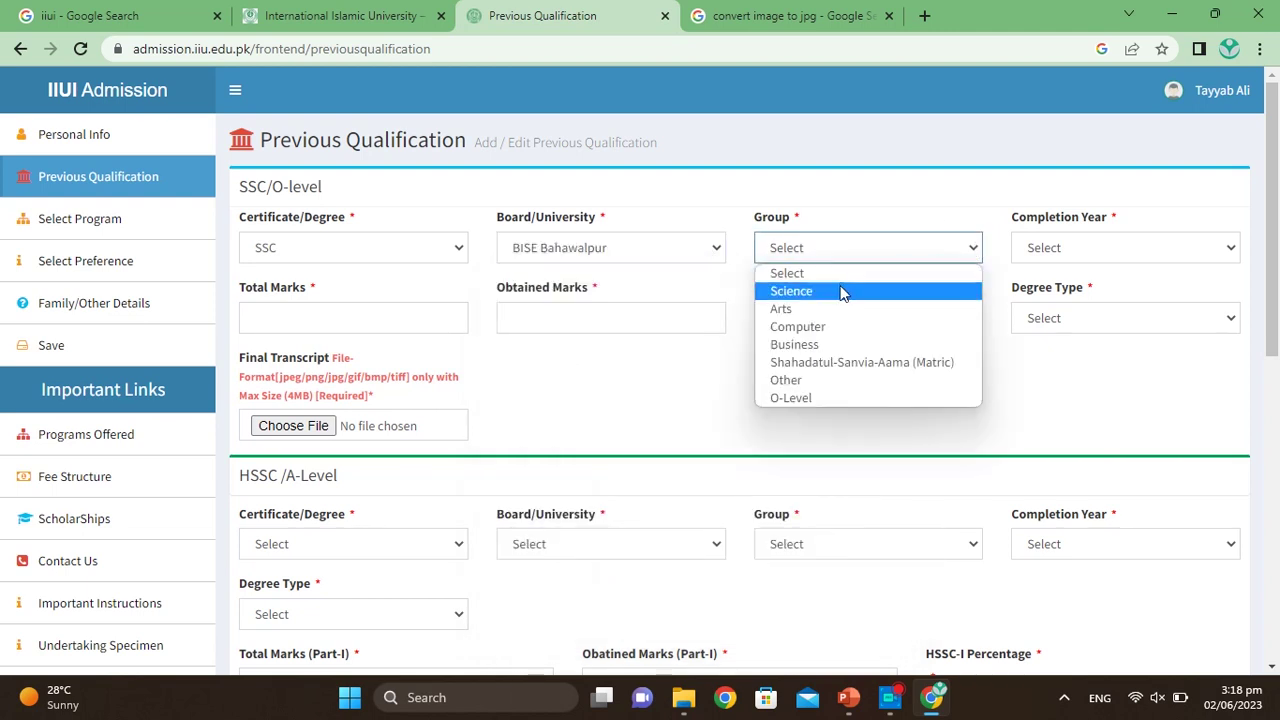
pyautogui.click(791, 291)
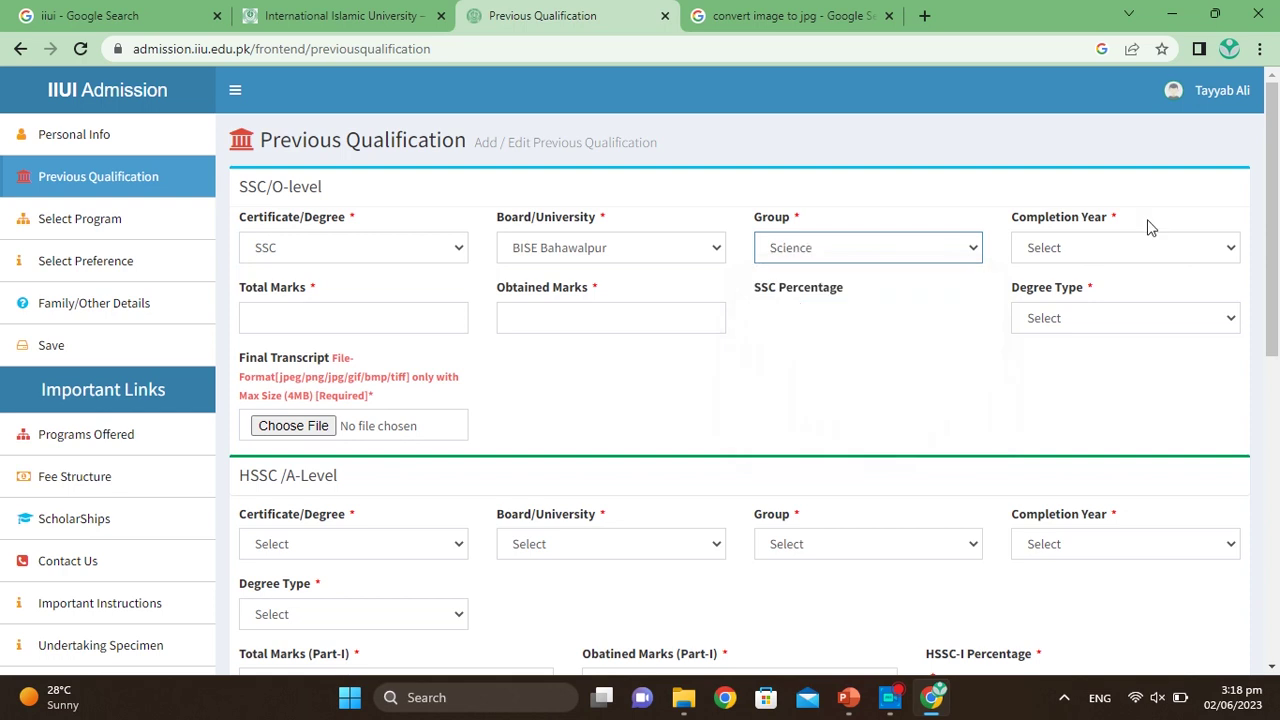
pyautogui.click(1234, 254)
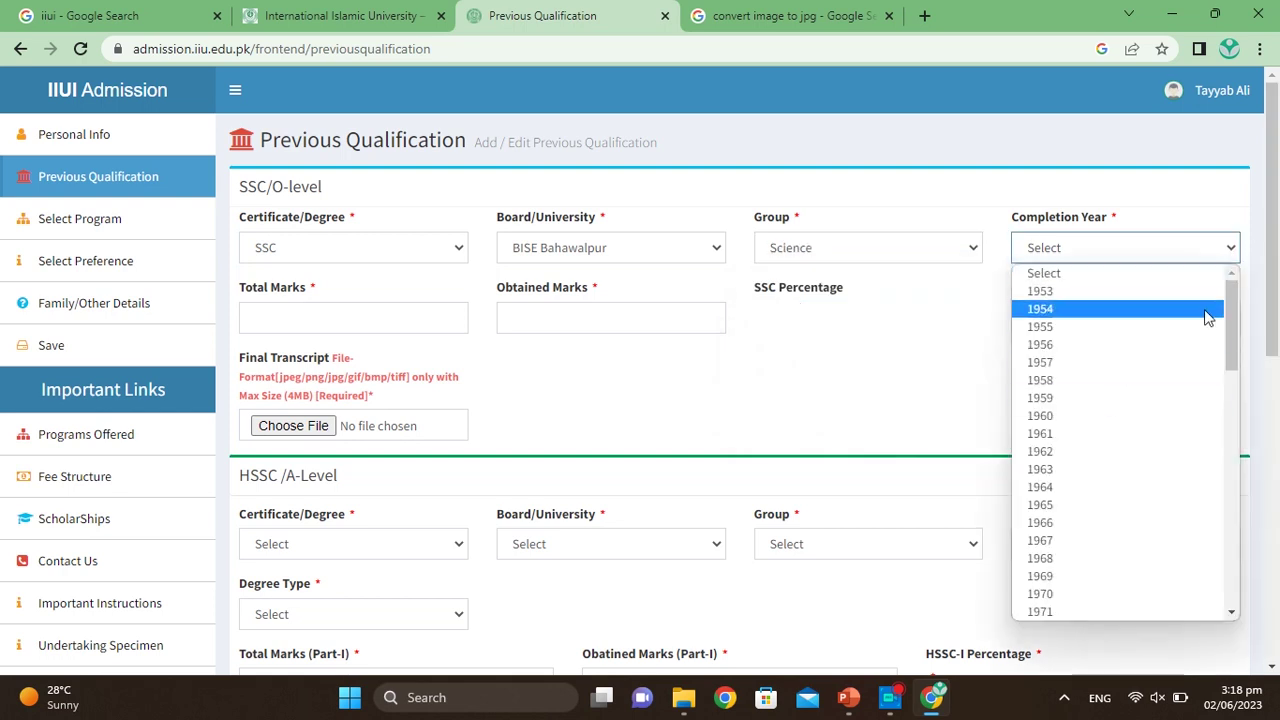
pyautogui.moveTo(1233, 306); pyautogui.dragTo(1248, 586)
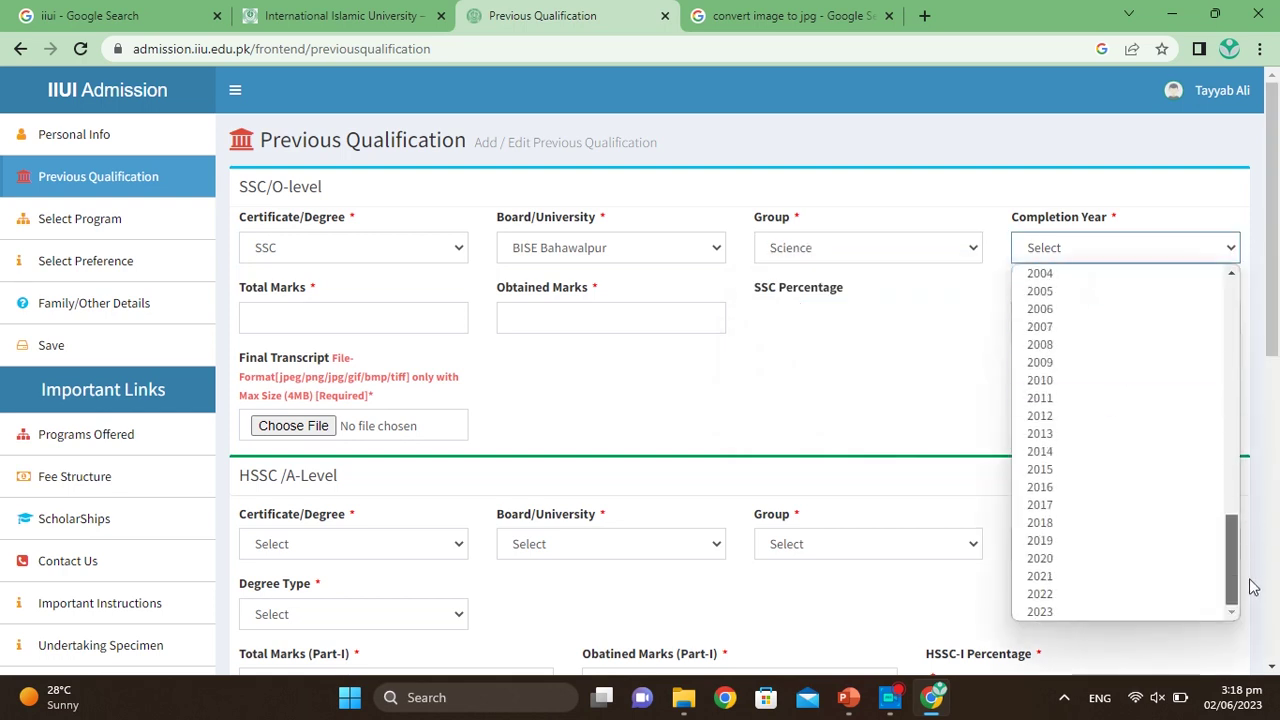
pyautogui.click(1068, 585)
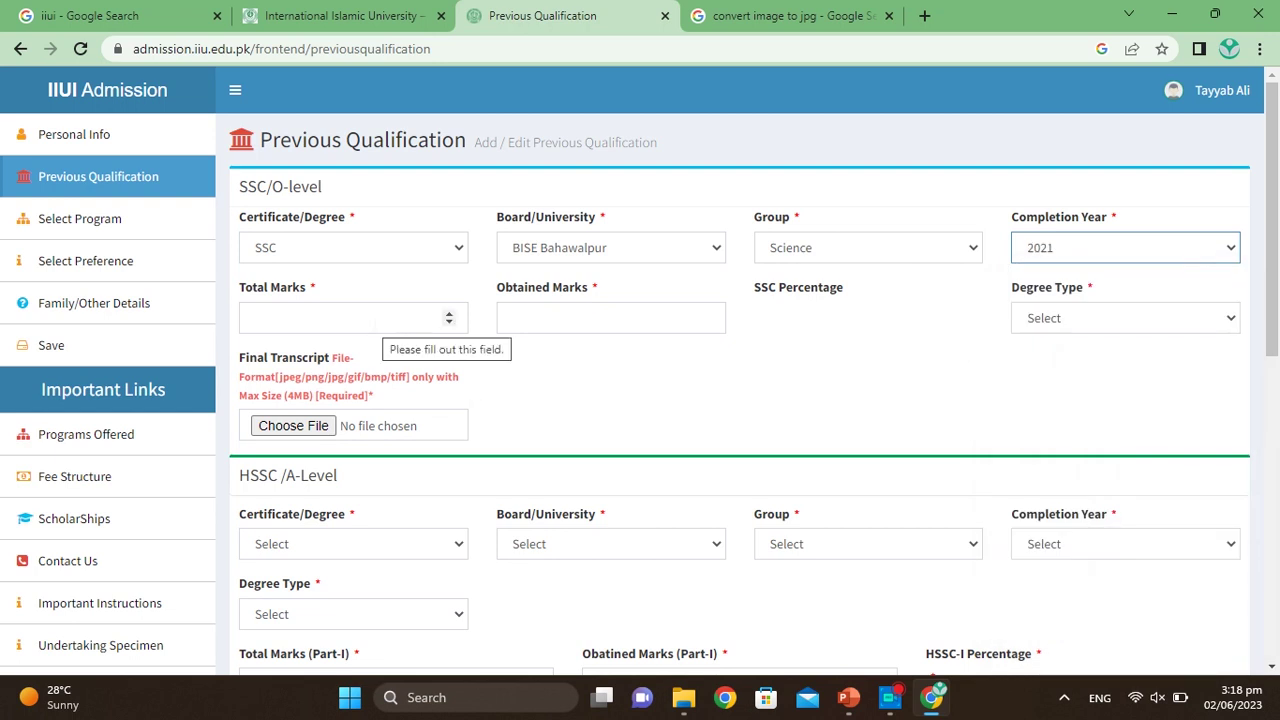
# Step: Enter 1002 of 1100 SSC marks (91.09%) and set the degree type to Regular
pyautogui.click(380, 318)
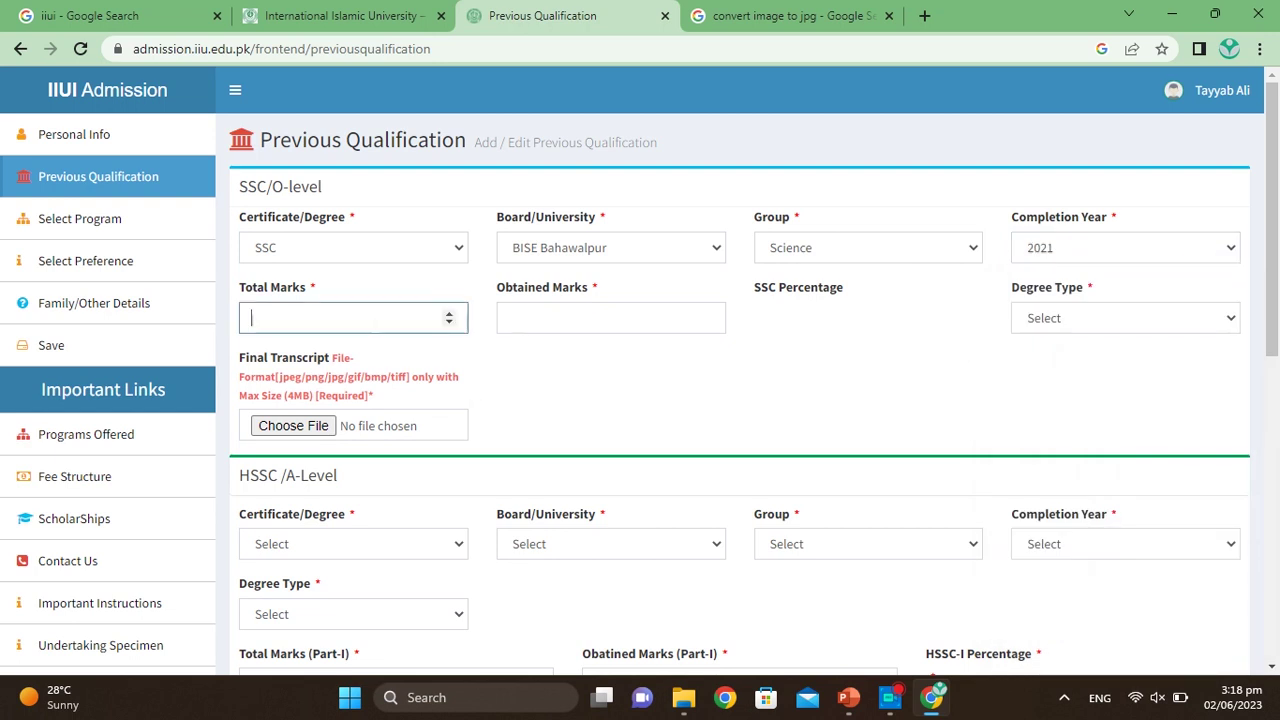
pyautogui.write('1100')
pyautogui.click(518, 315)
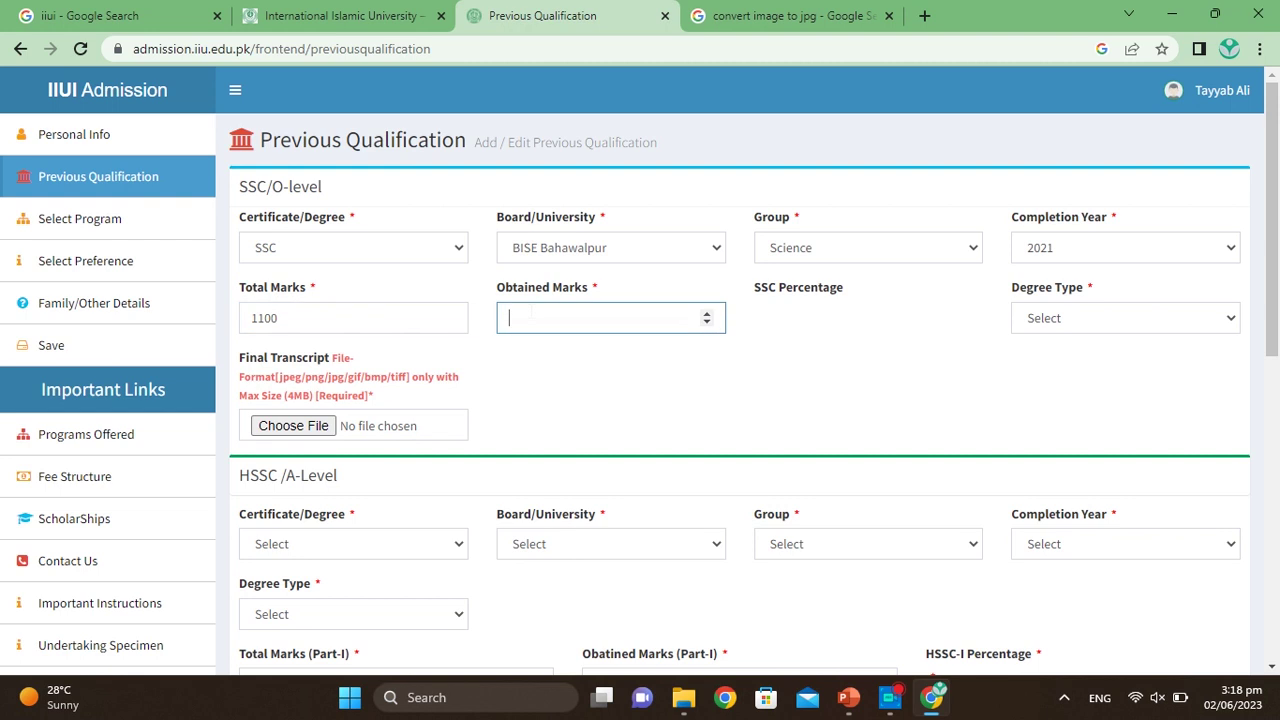
pyautogui.write('1002')
pyautogui.click(800, 313)
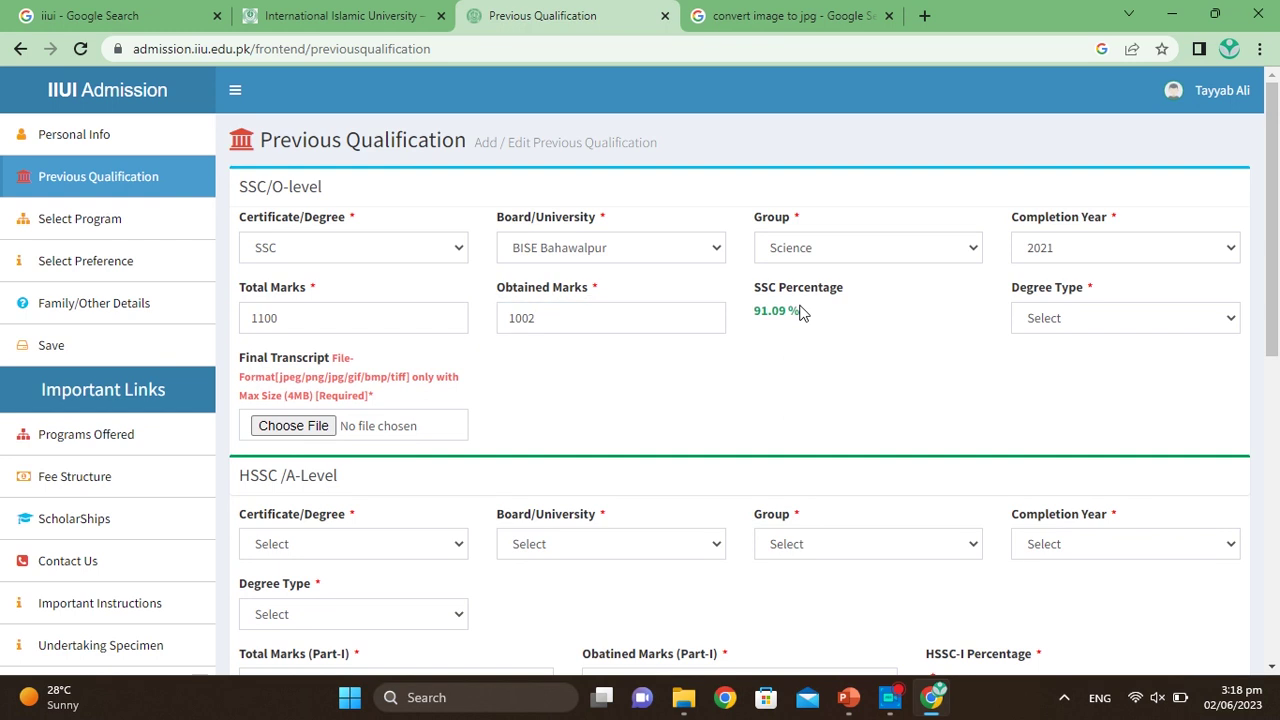
pyautogui.click(1229, 320)
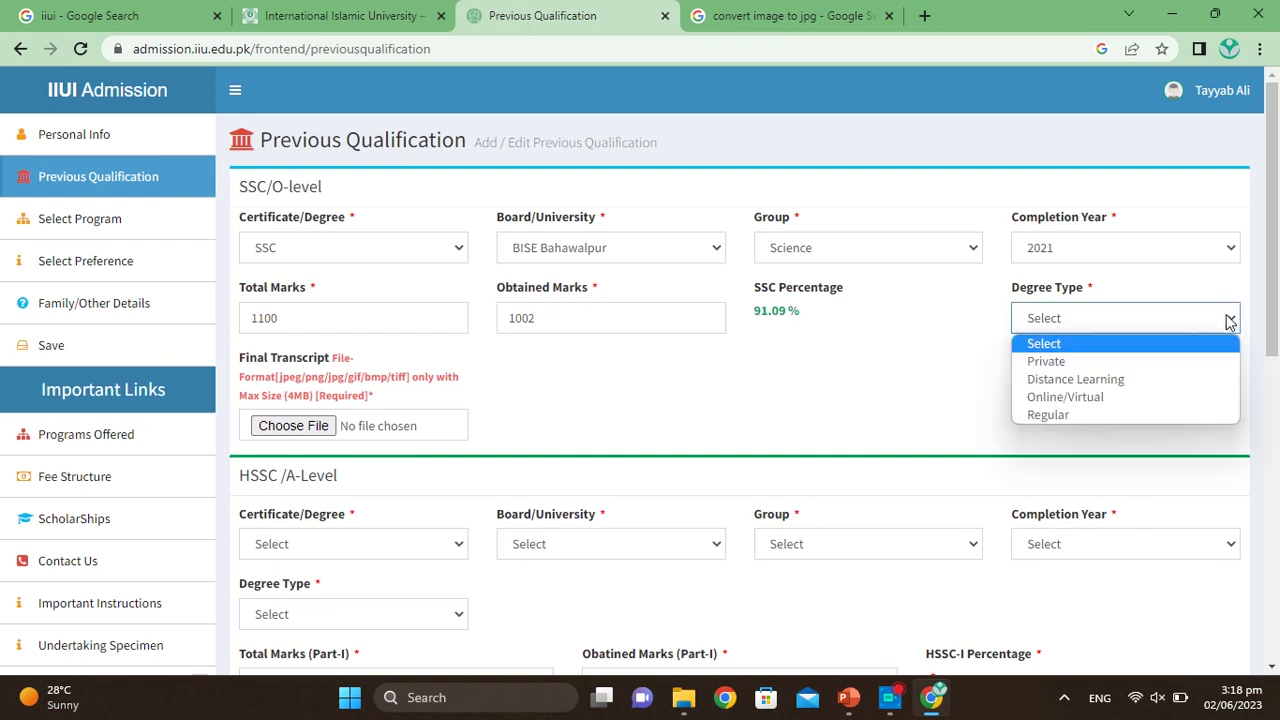
pyautogui.click(1050, 425)
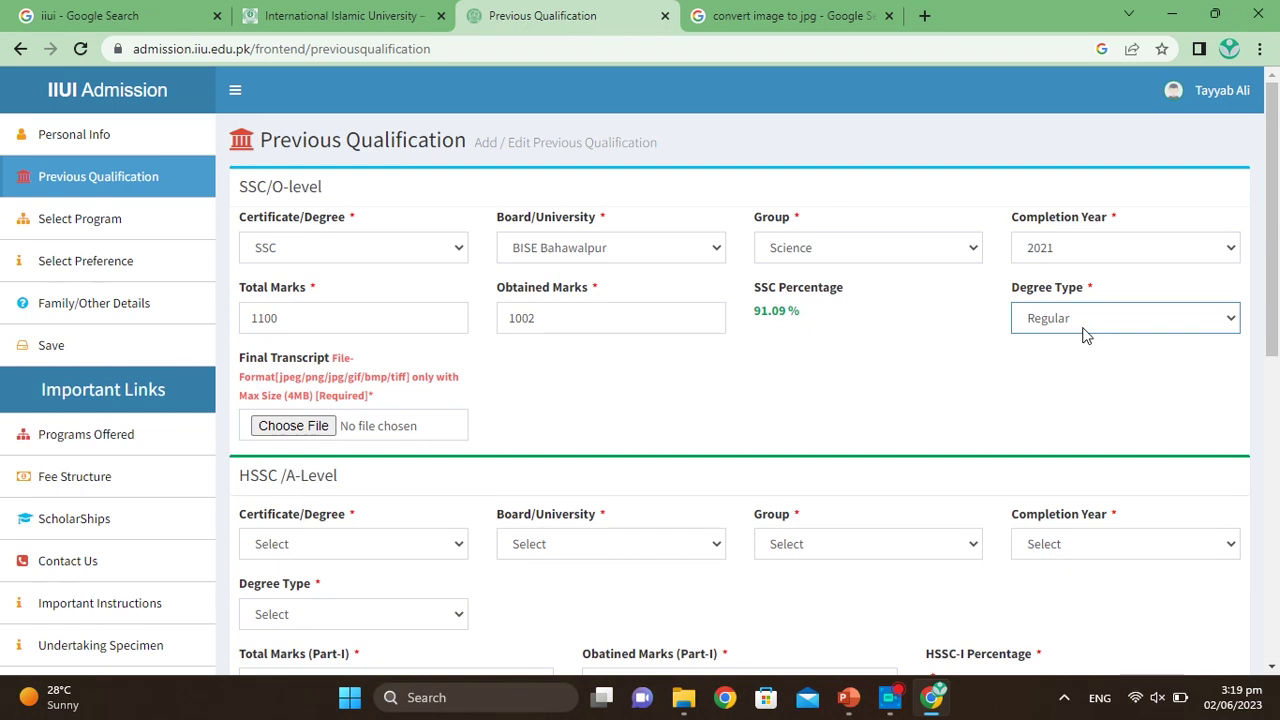
# Step: Look over the 'convert image to jpg' results, then switch to the International Islamic University home page
pyautogui.scroll(-2, 843, 423)
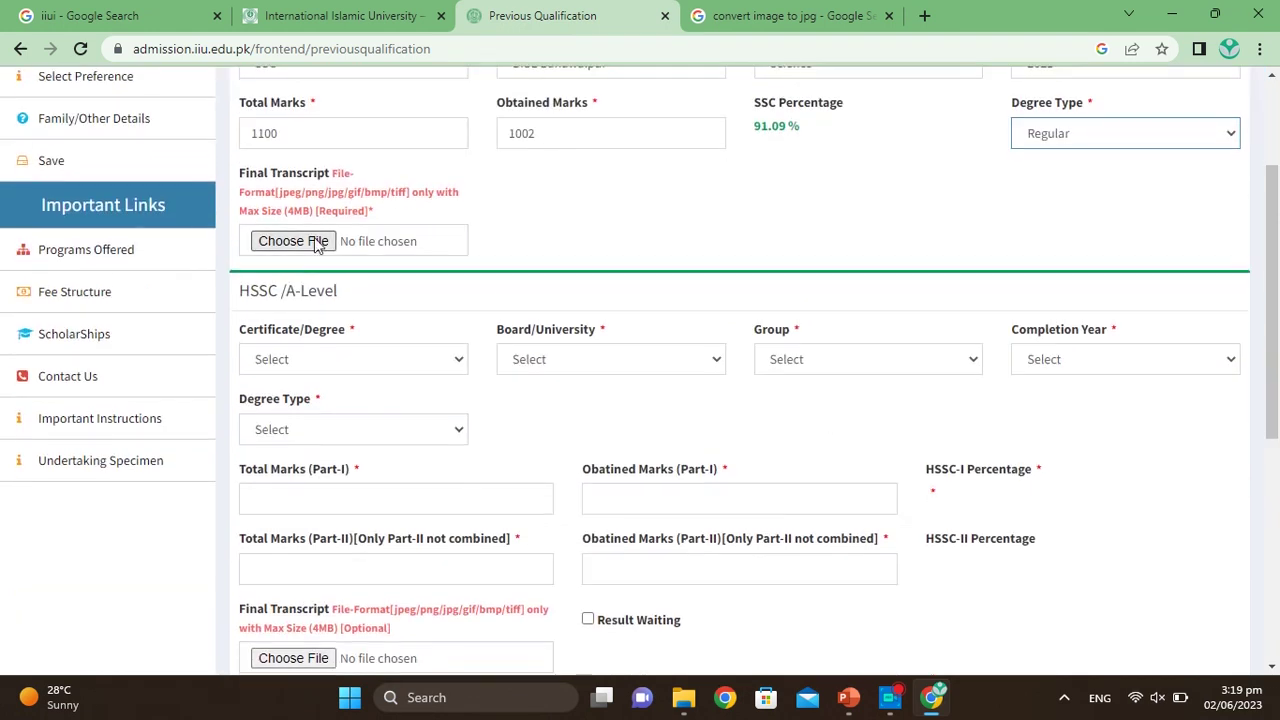
pyautogui.scroll(1, 555, 183)
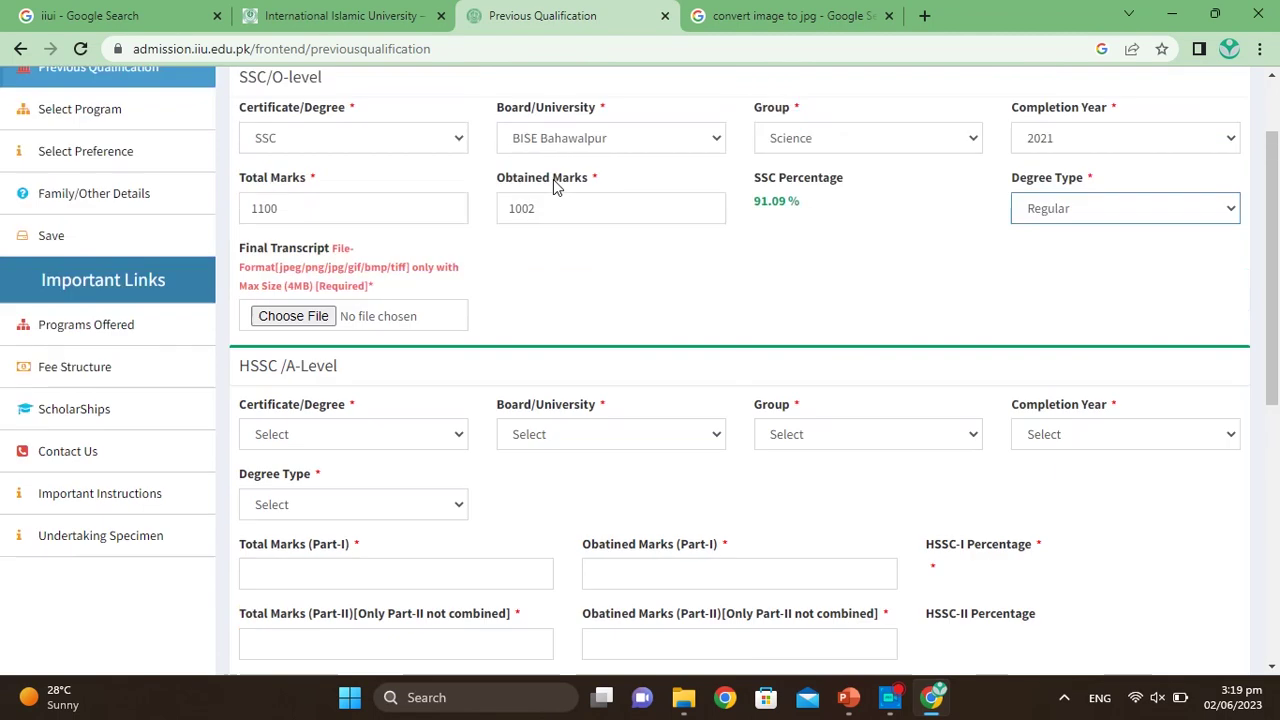
pyautogui.scroll(1, 553, 183)
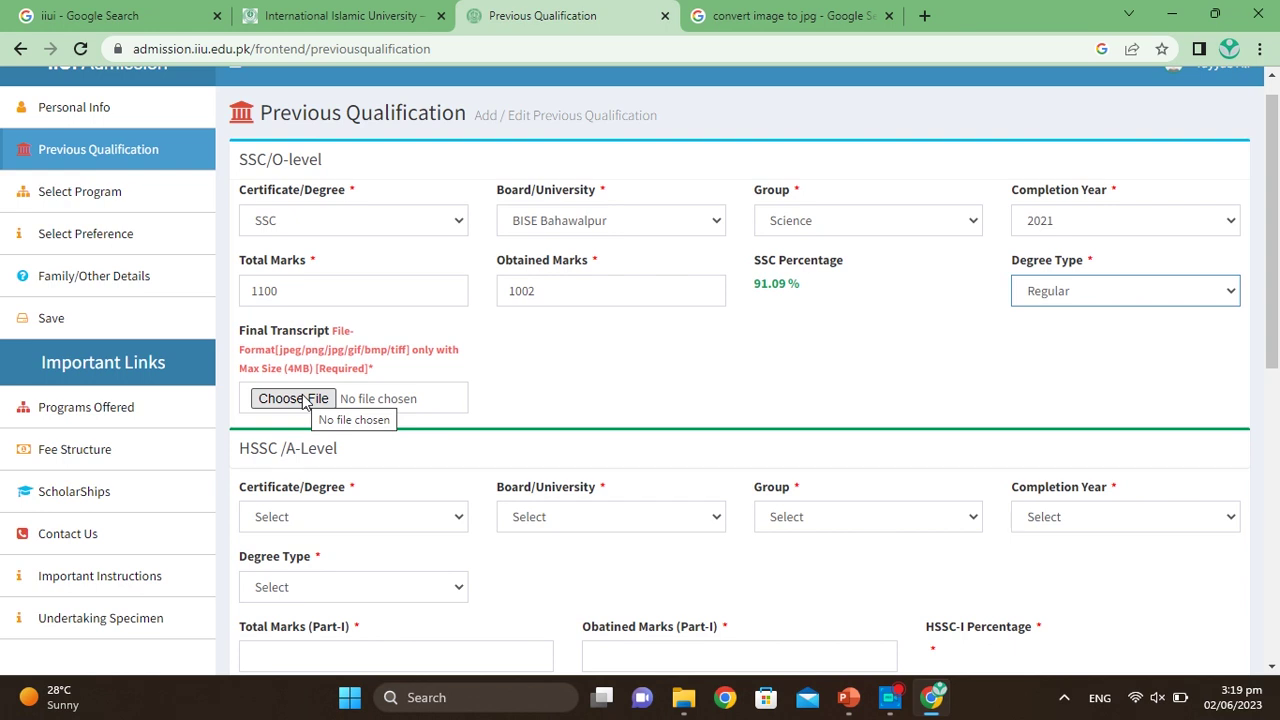
pyautogui.click(760, 15)
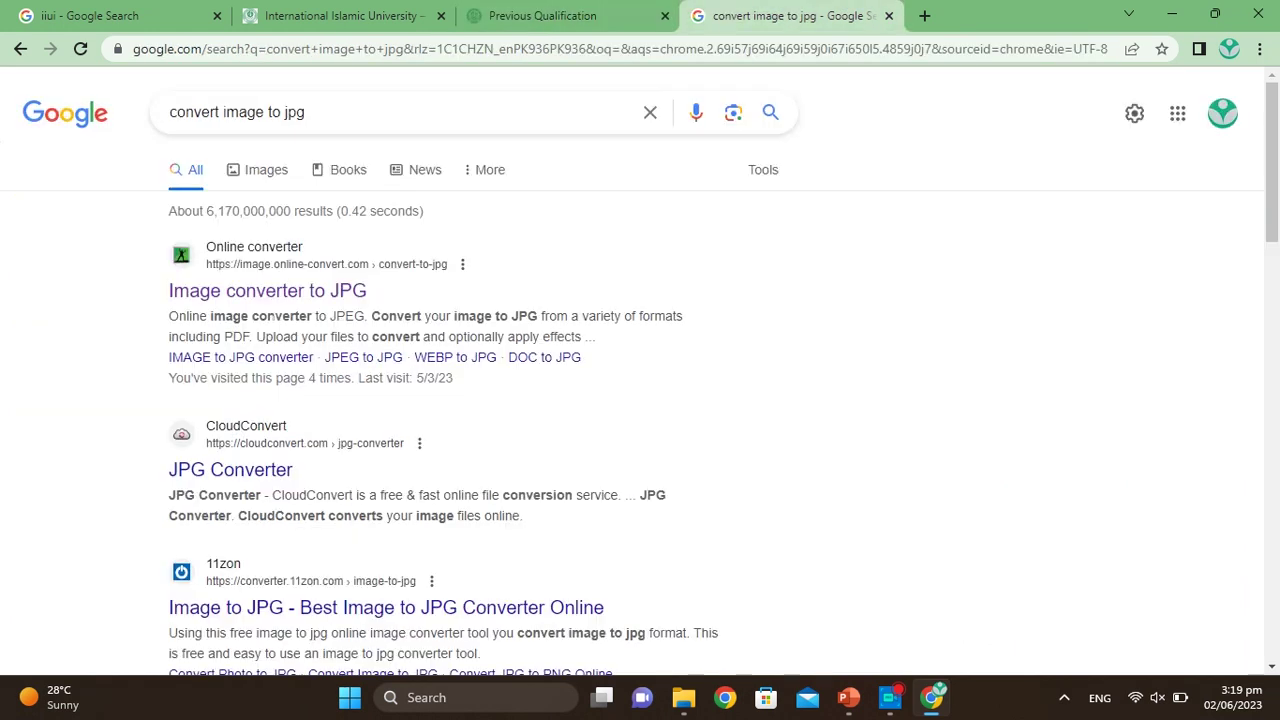
pyautogui.click(330, 12)
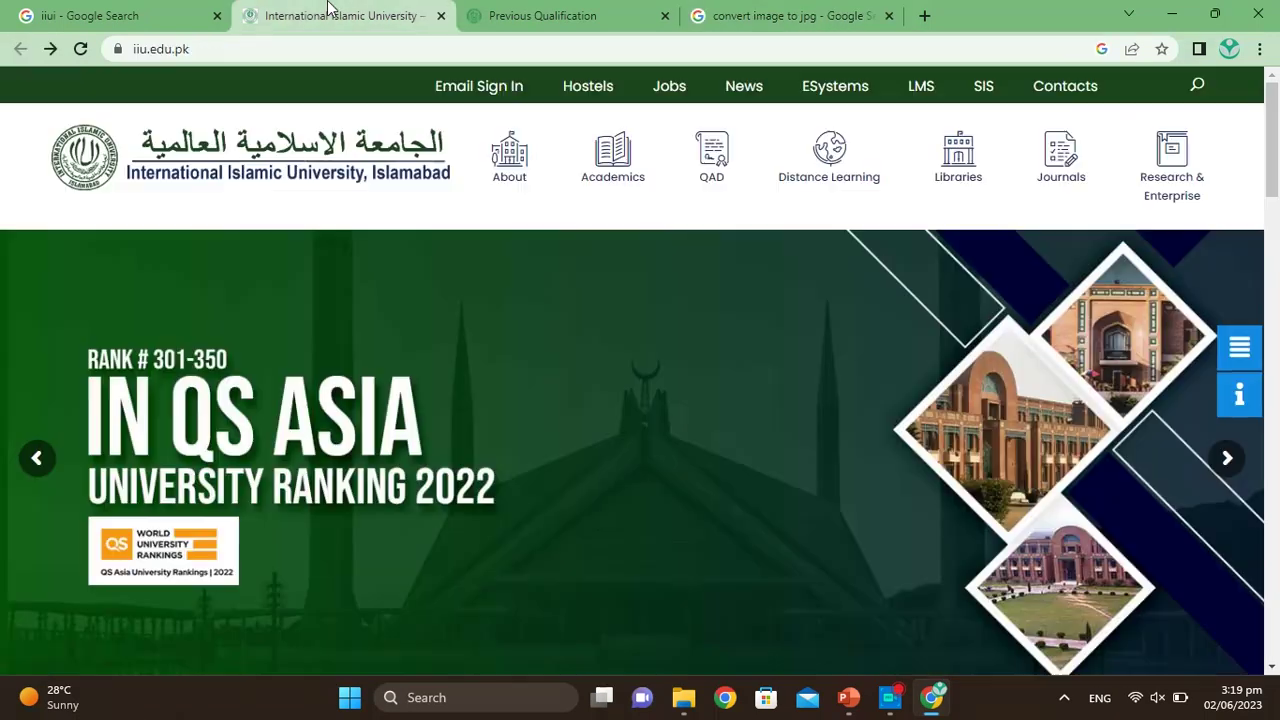
# Step: Return to Previous Qualification and browse Downloads for the SSC transcript, cancelling without attaching
pyautogui.click(514, 12)
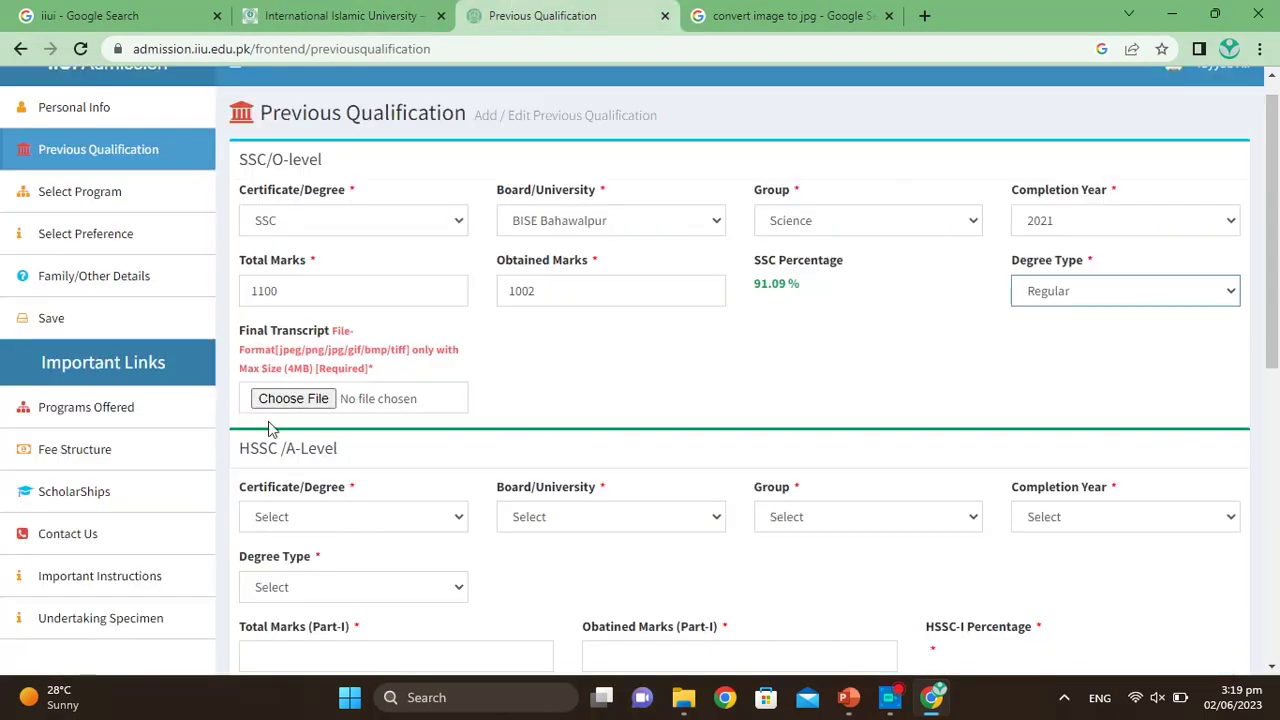
pyautogui.click(295, 404)
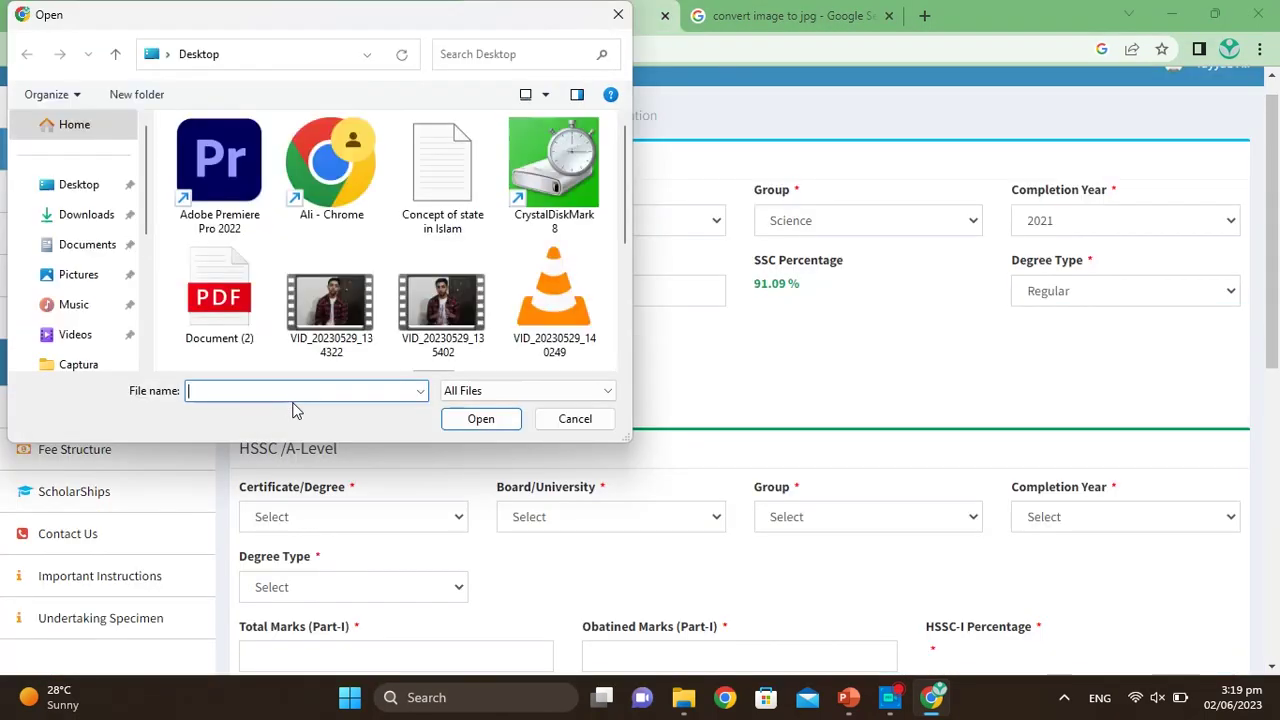
pyautogui.click(89, 224)
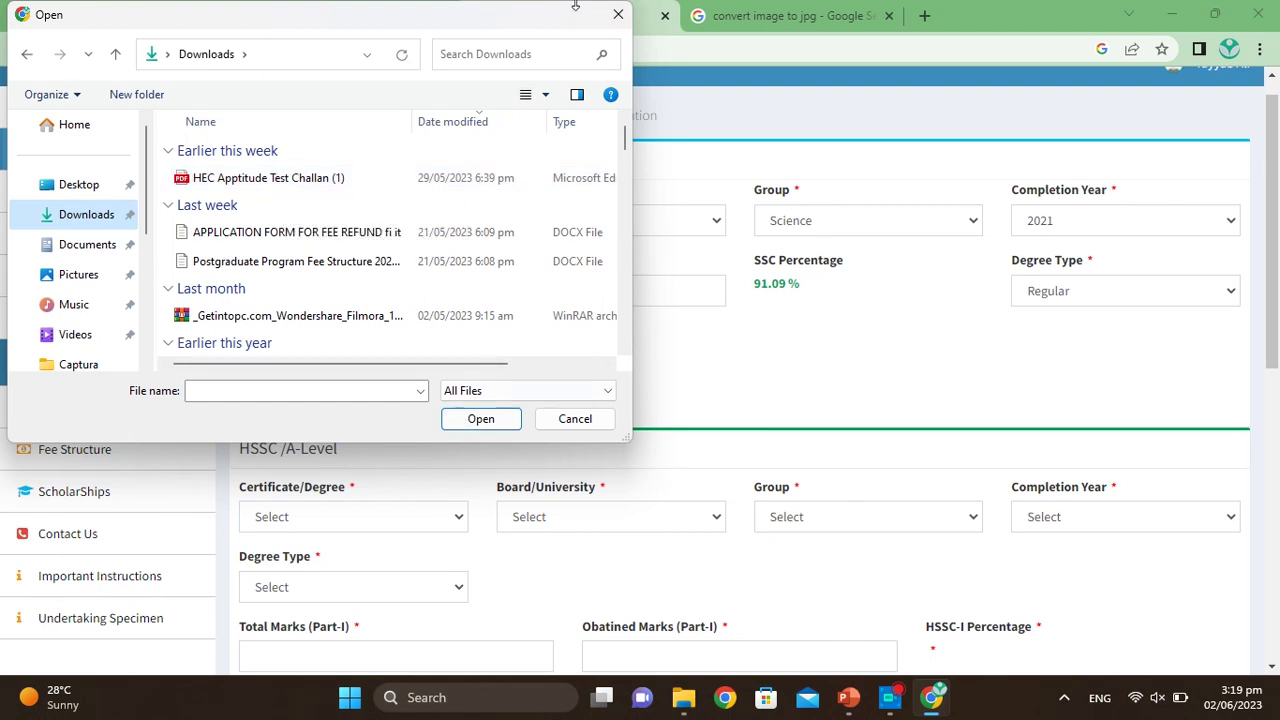
pyautogui.click(617, 17)
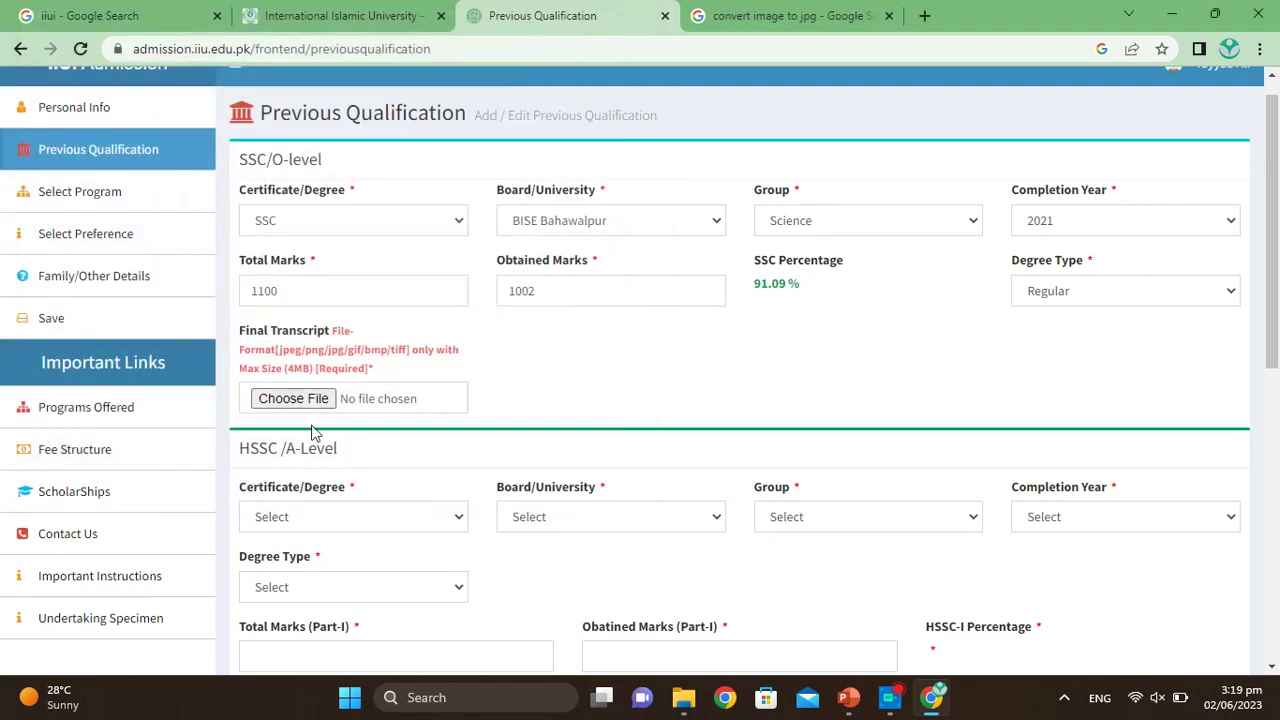
# Step: Fill the HSSC row as HSSC, BISE Bahawalpur, Pre-Medical, completed 2023
pyautogui.scroll(-2, 537, 449)
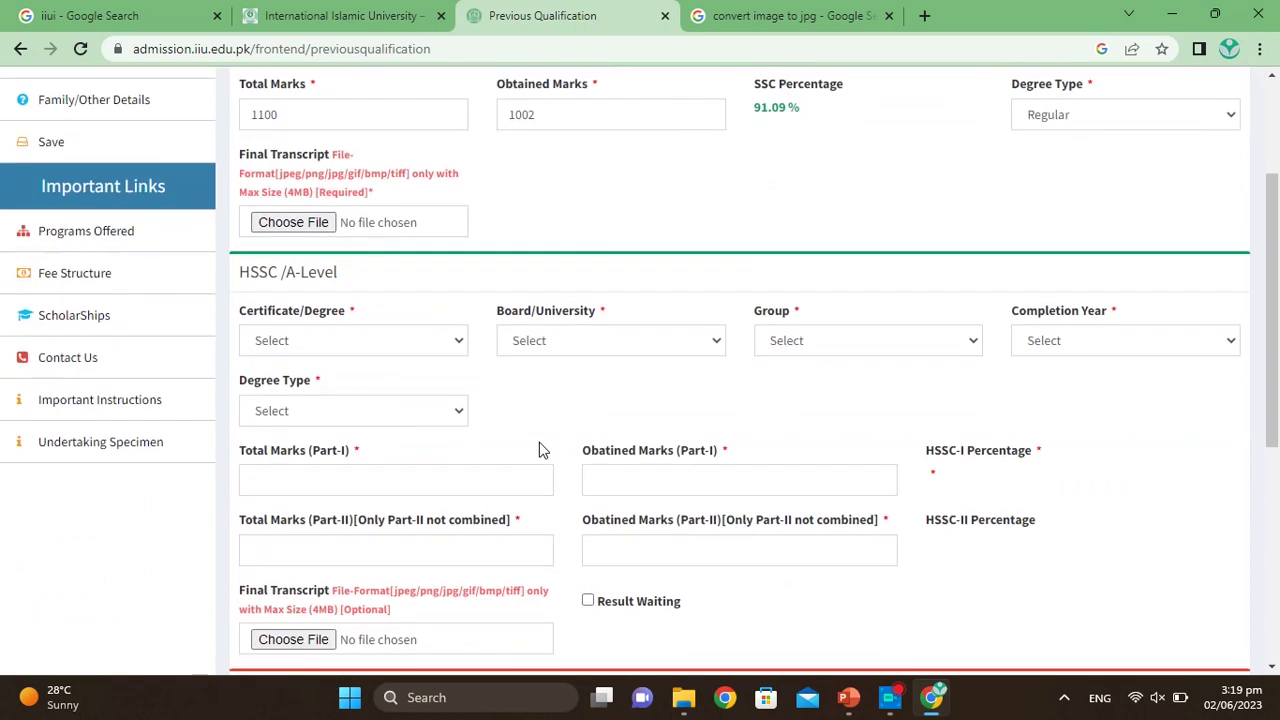
pyautogui.click(460, 348)
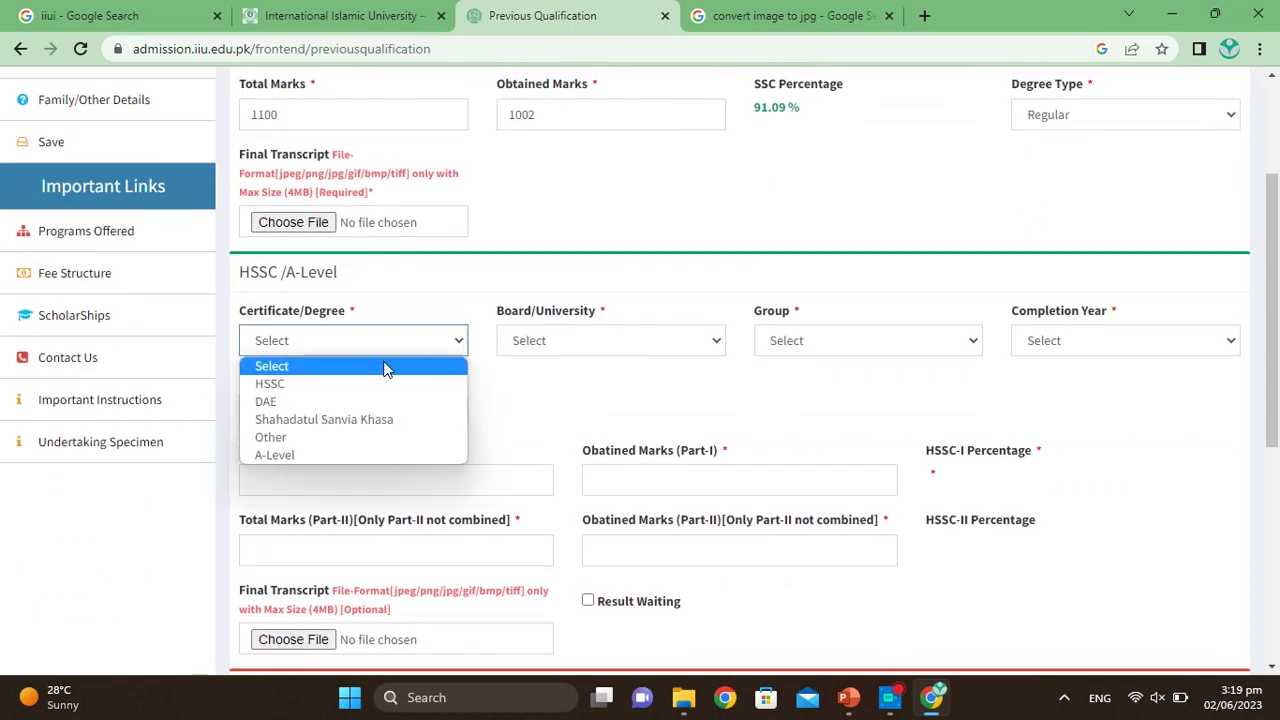
pyautogui.click(329, 383)
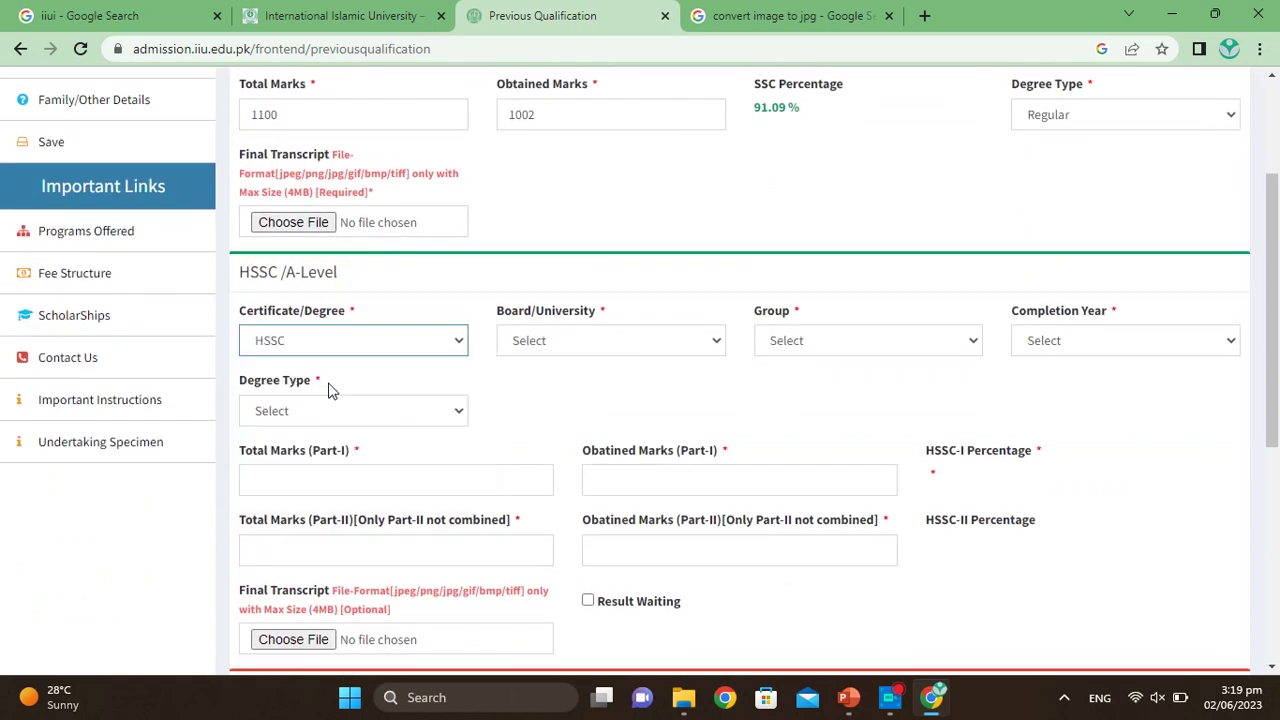
pyautogui.click(719, 341)
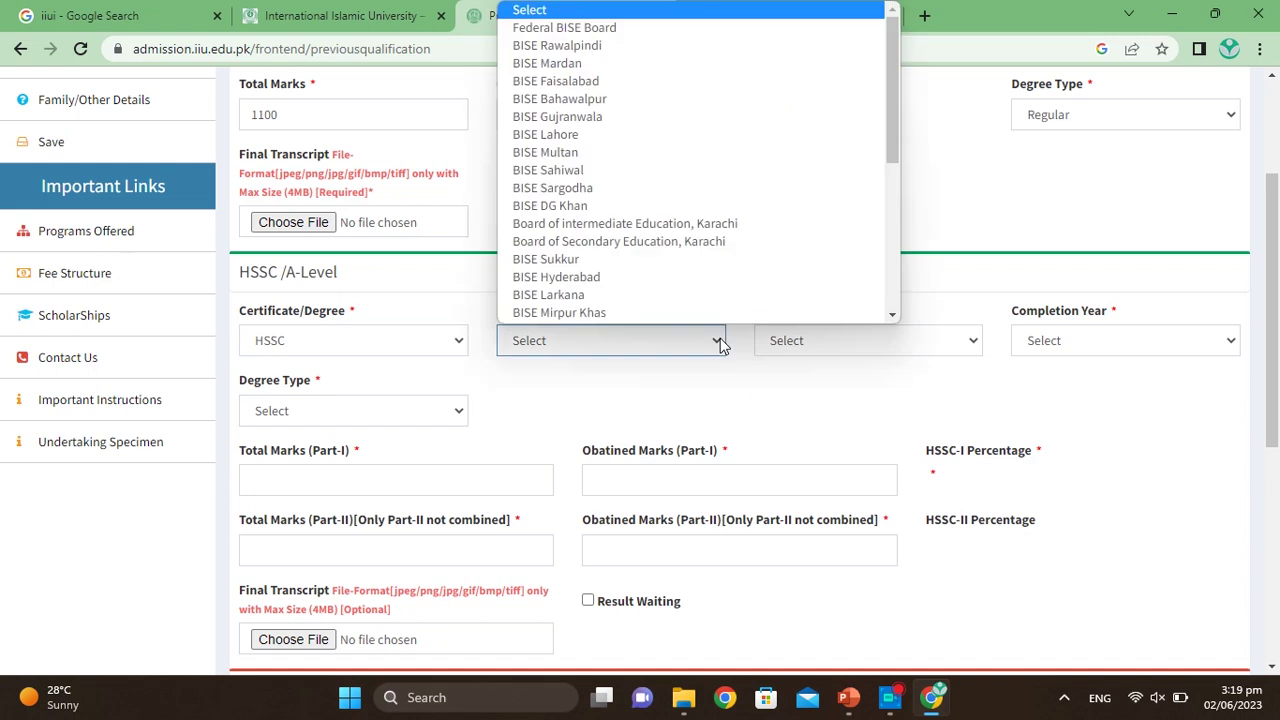
pyautogui.click(606, 100)
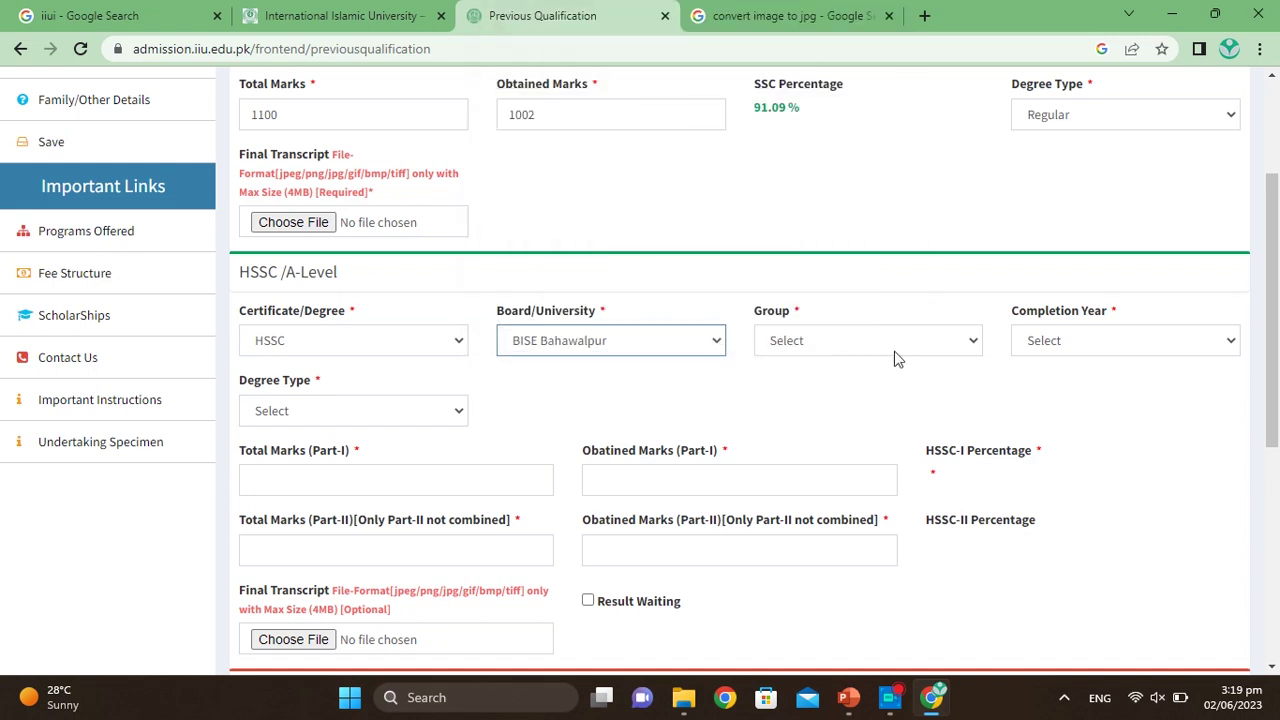
pyautogui.click(963, 343)
pyautogui.click(840, 400)
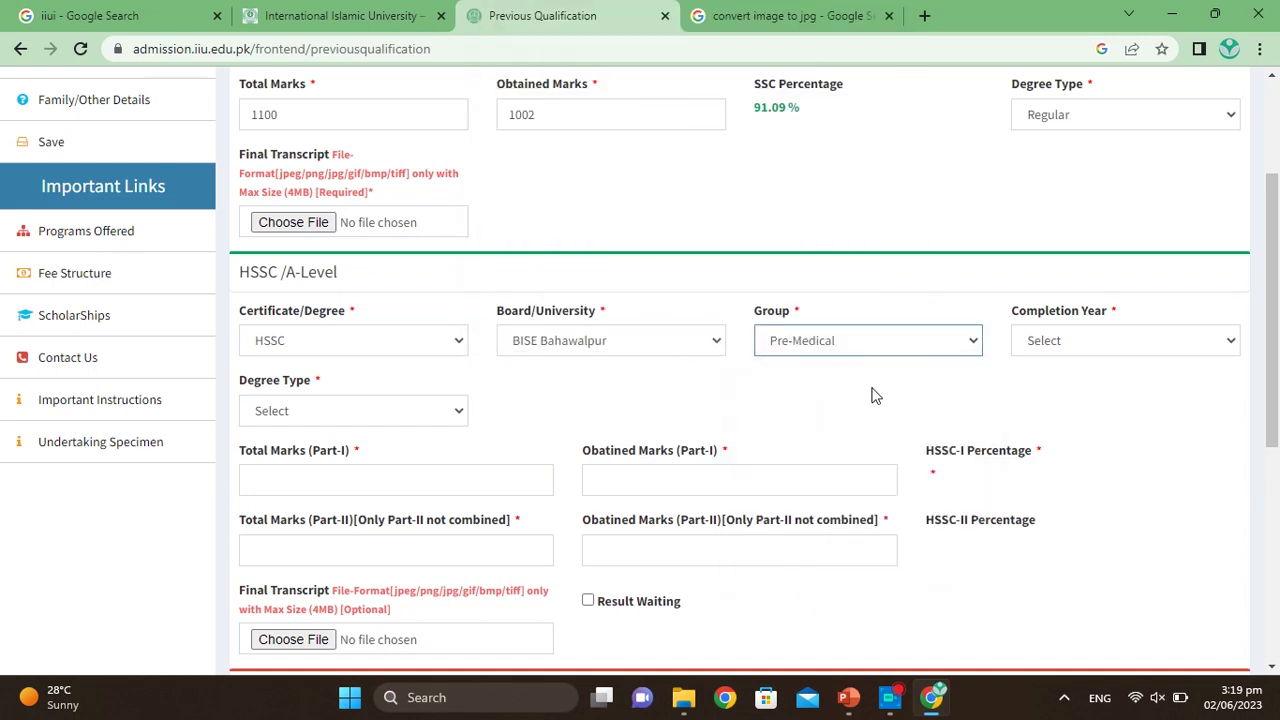
pyautogui.click(1216, 345)
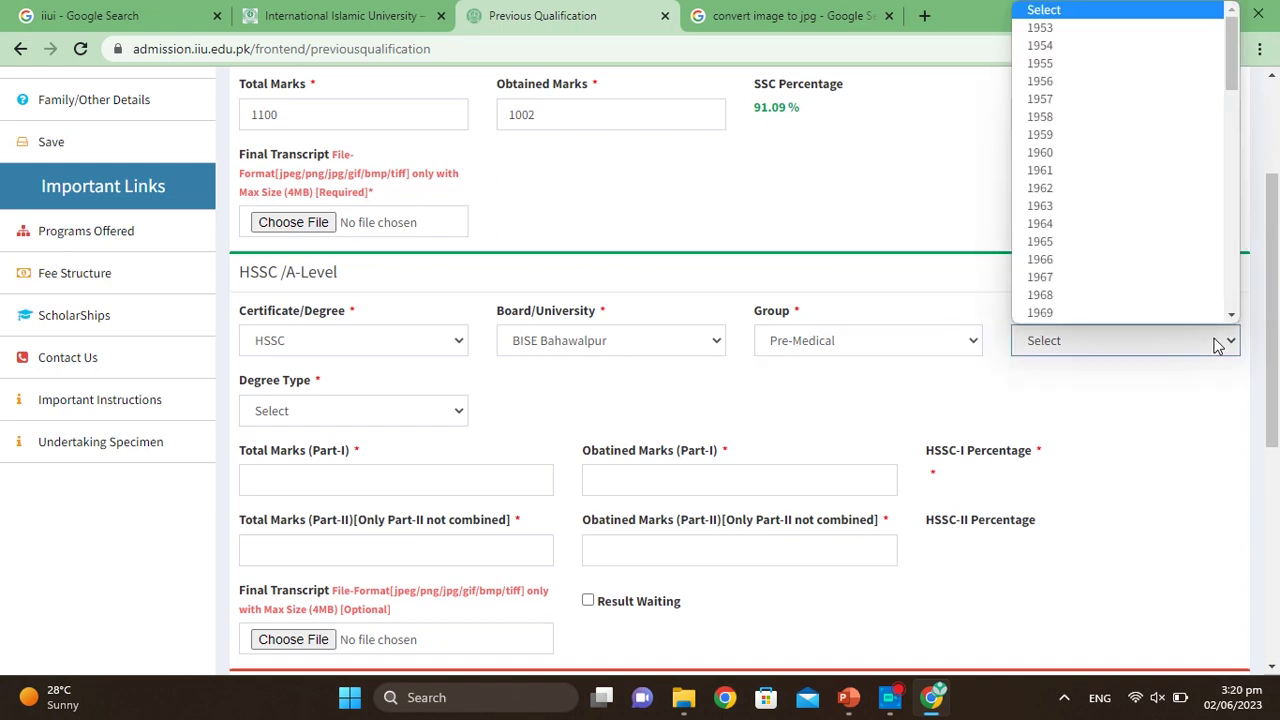
pyautogui.moveTo(1232, 50); pyautogui.dragTo(1240, 288)
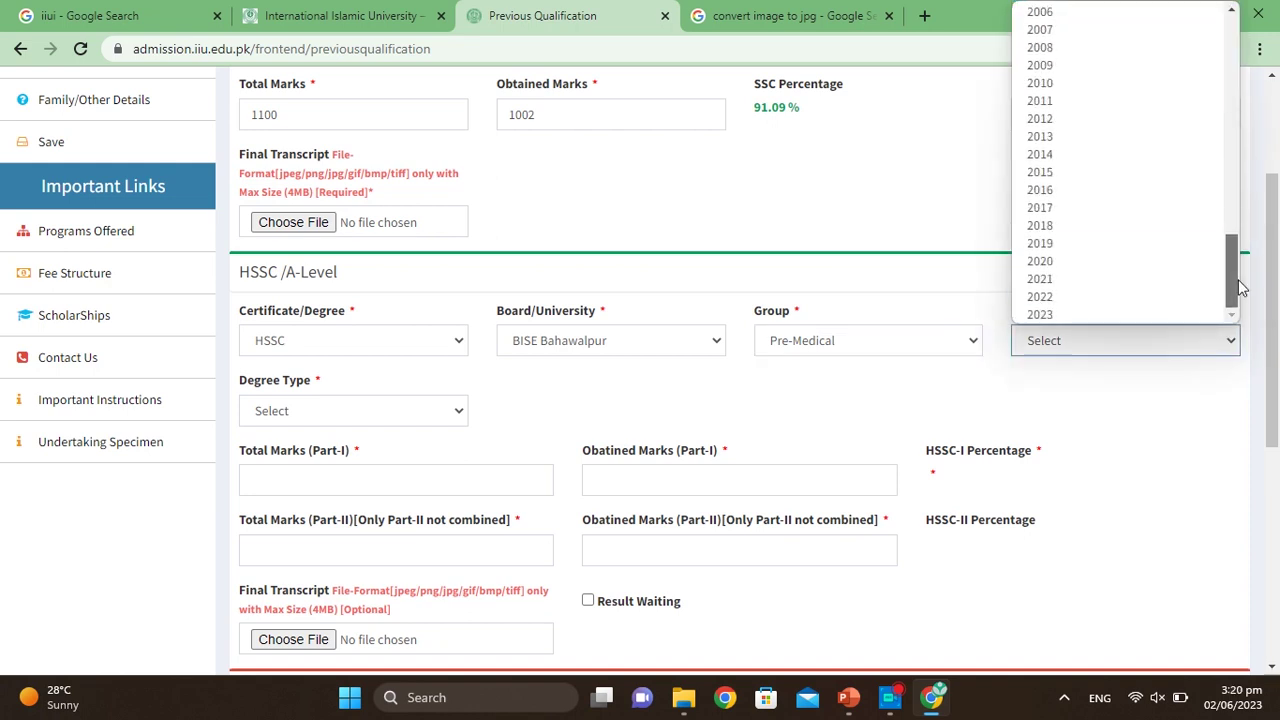
pyautogui.click(1041, 315)
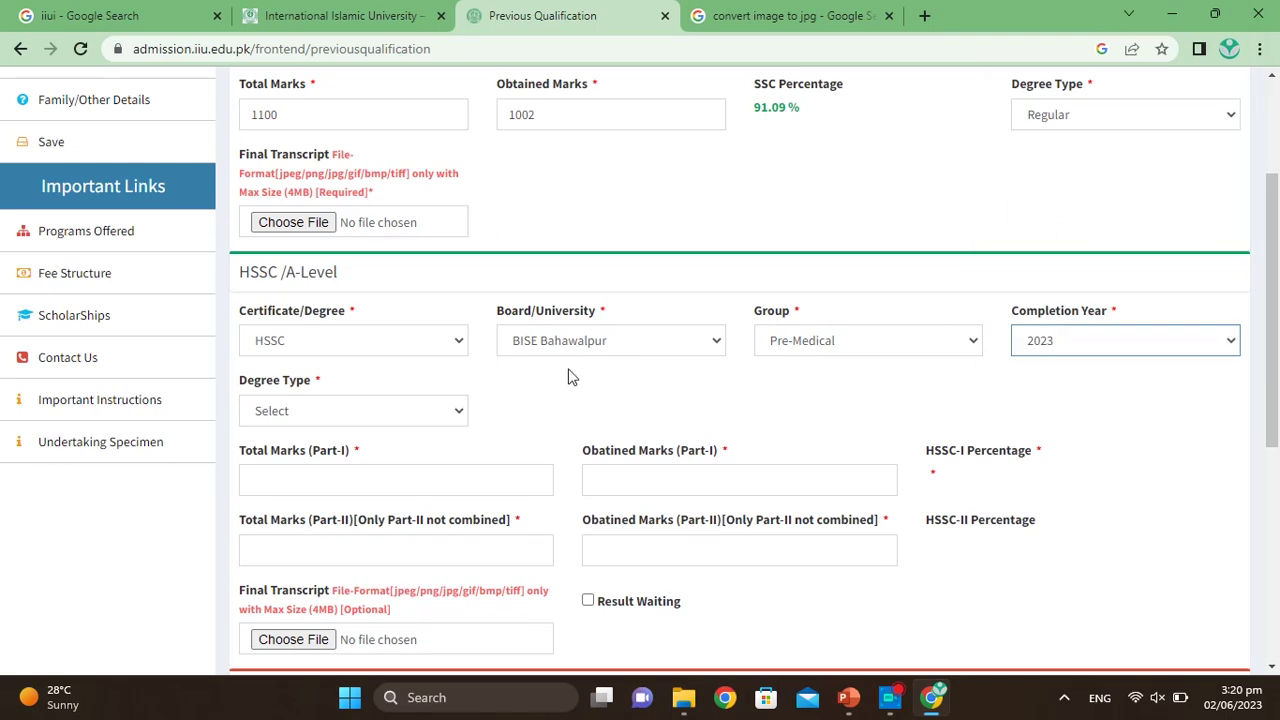
# Step: Set the HSSC degree type to Regular
pyautogui.scroll(-1, 568, 376)
pyautogui.click(463, 284)
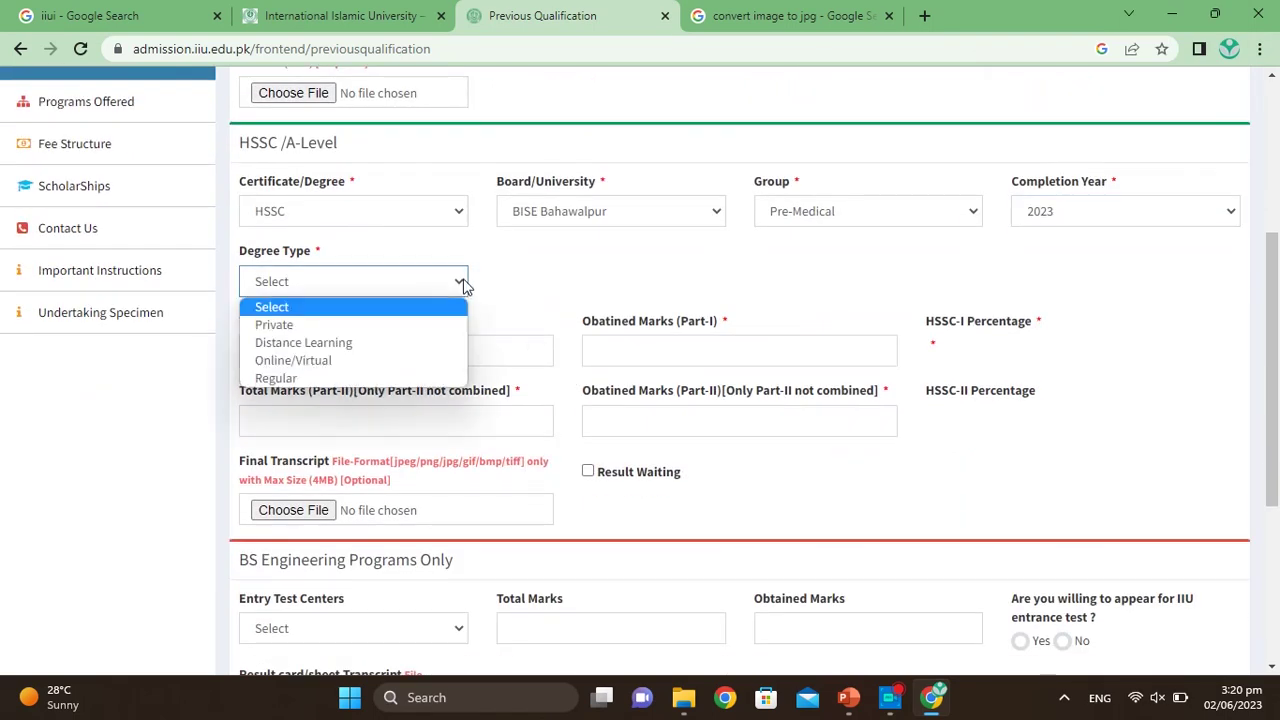
pyautogui.click(322, 378)
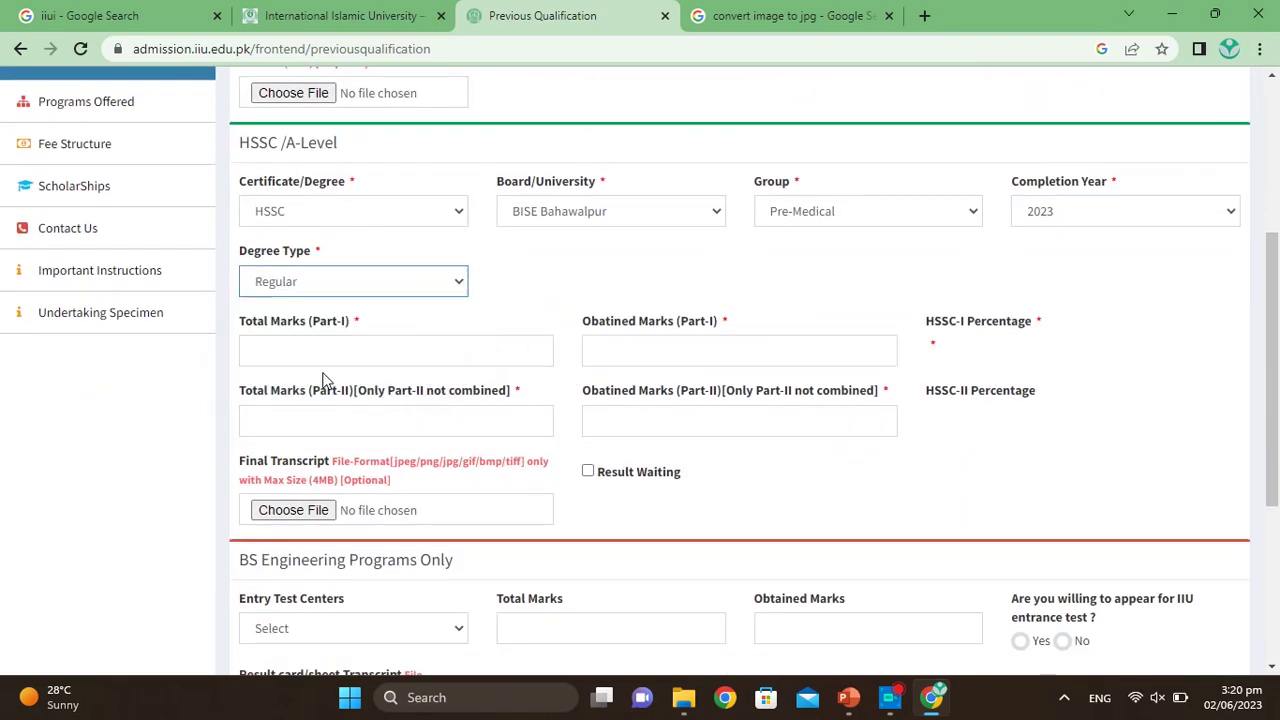
pyautogui.click(327, 352)
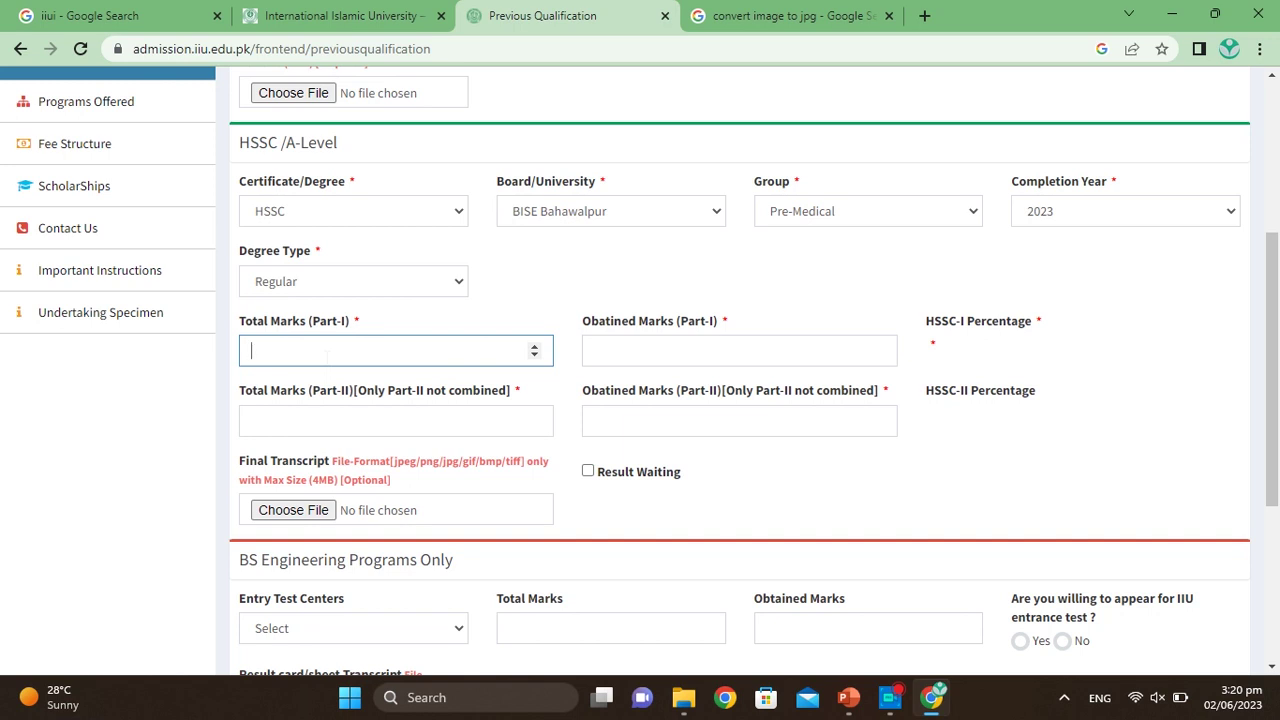
pyautogui.write('500')
# Step: Enter HSSC Part-I marks as 438 obtained out of 505 total
pyautogui.press('BackSpace')
pyautogui.write('5')
pyautogui.click(619, 349)
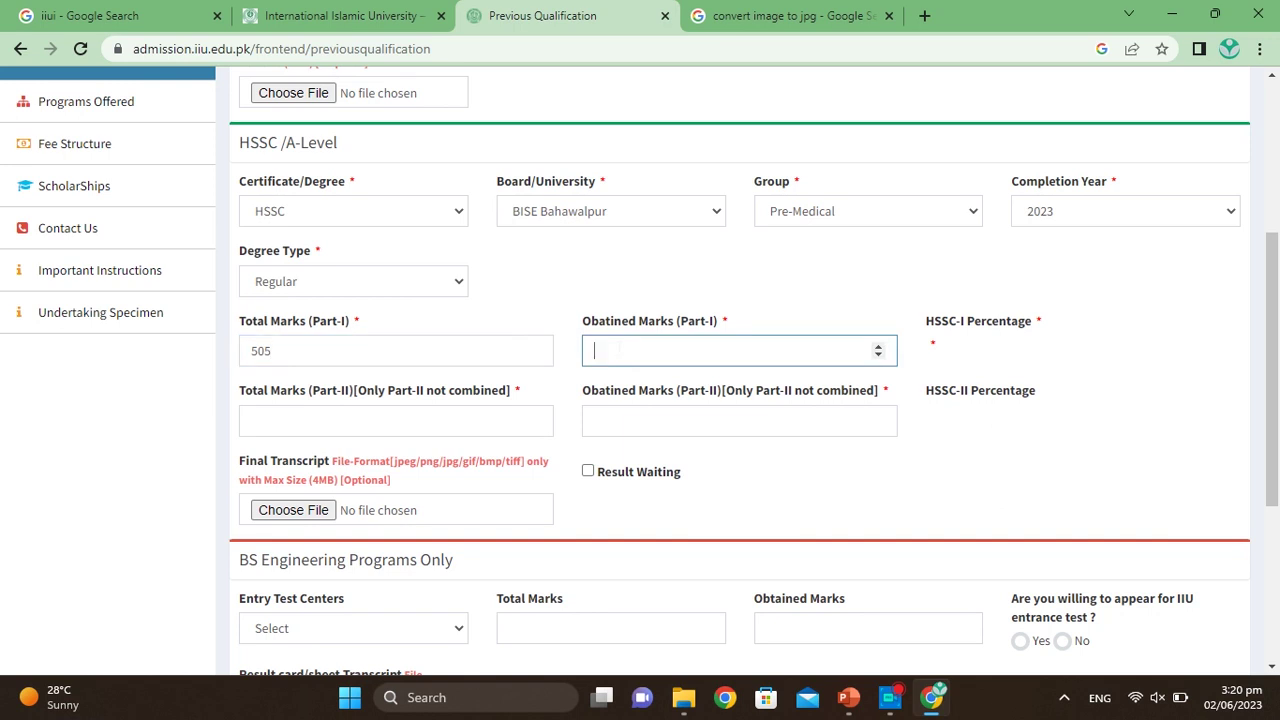
pyautogui.write('438')
pyautogui.click(996, 352)
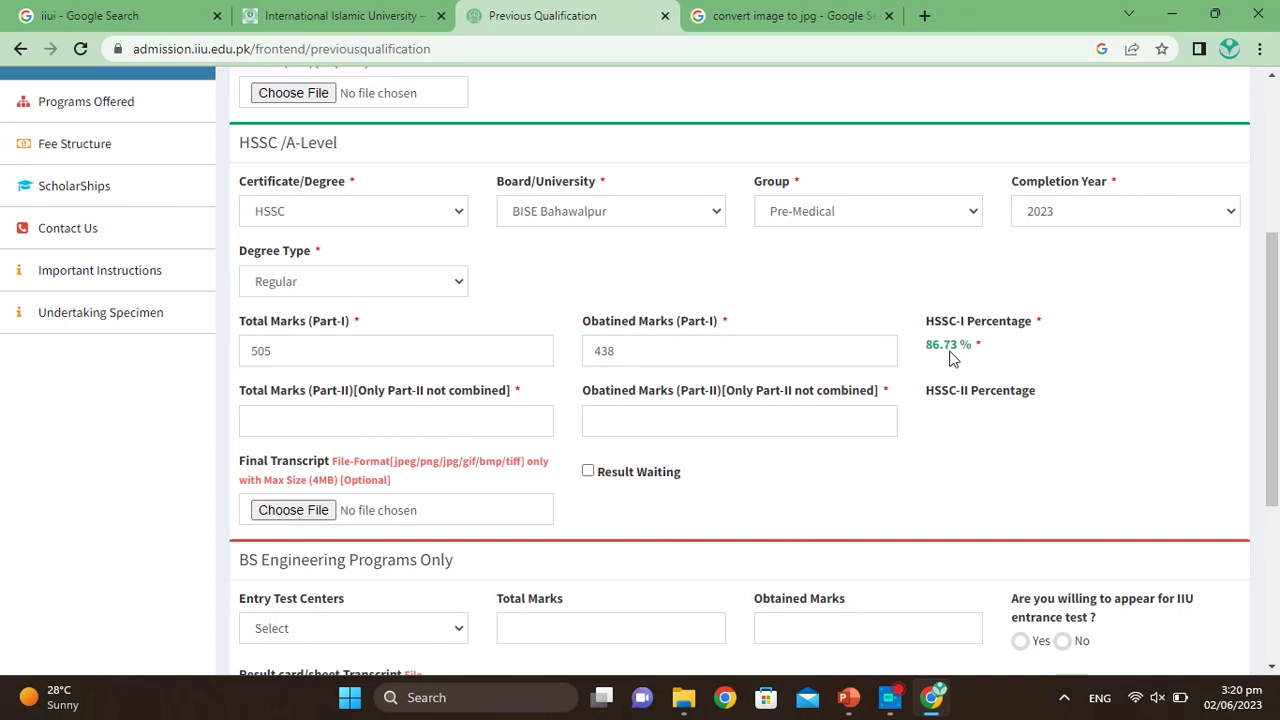
# Step: Clear the Part-II total marks and tick Result Waiting
pyautogui.scroll(-1, 534, 420)
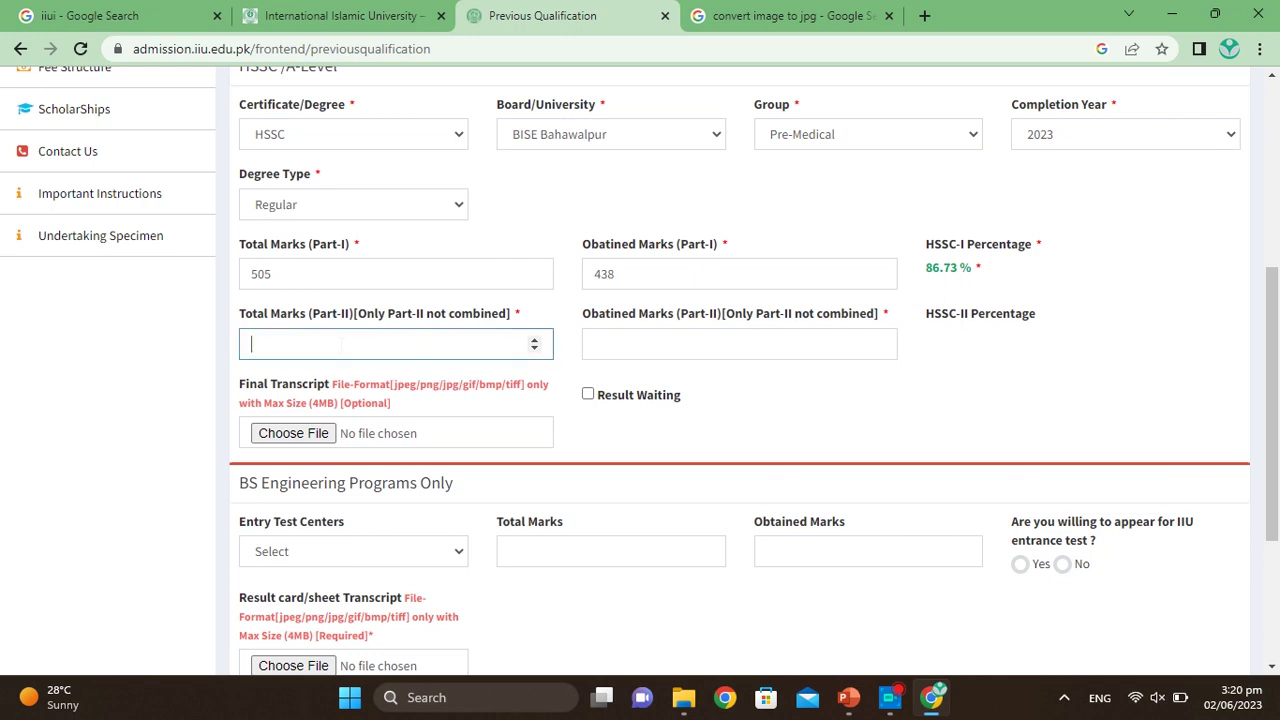
pyautogui.write('1')
pyautogui.press('BackSpace')
pyautogui.click(597, 398)
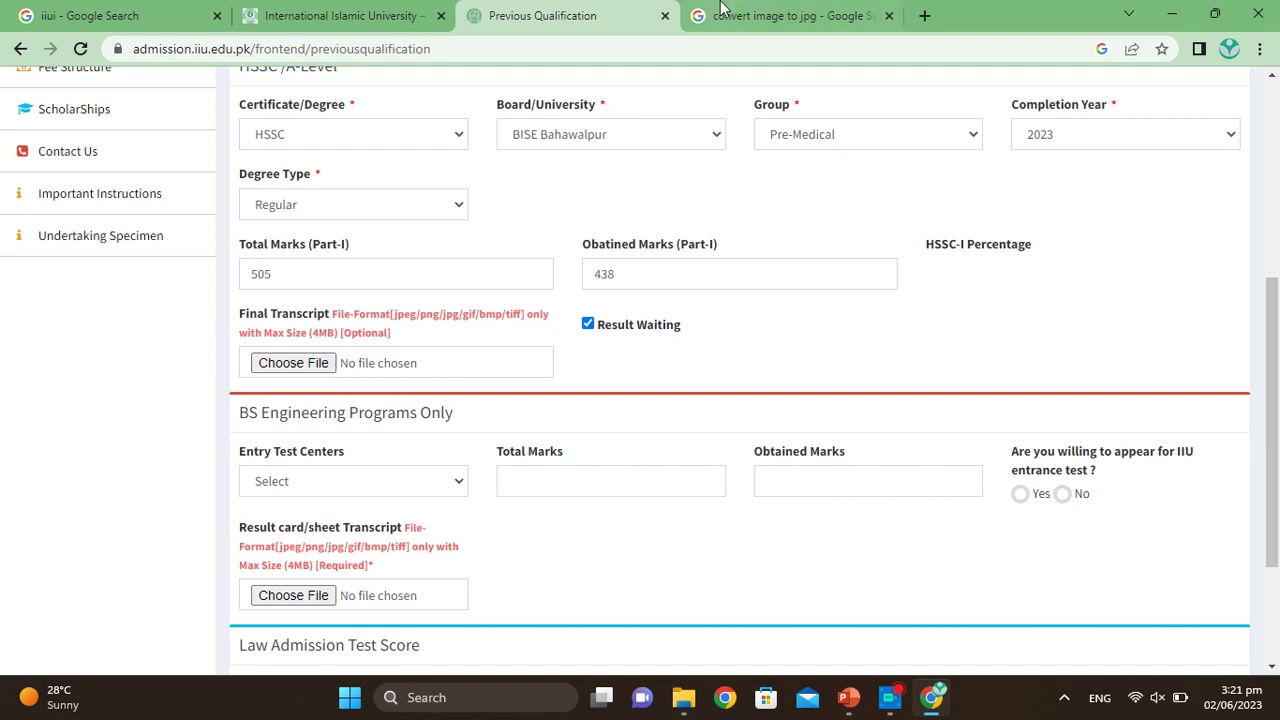
pyautogui.click(280, 371)
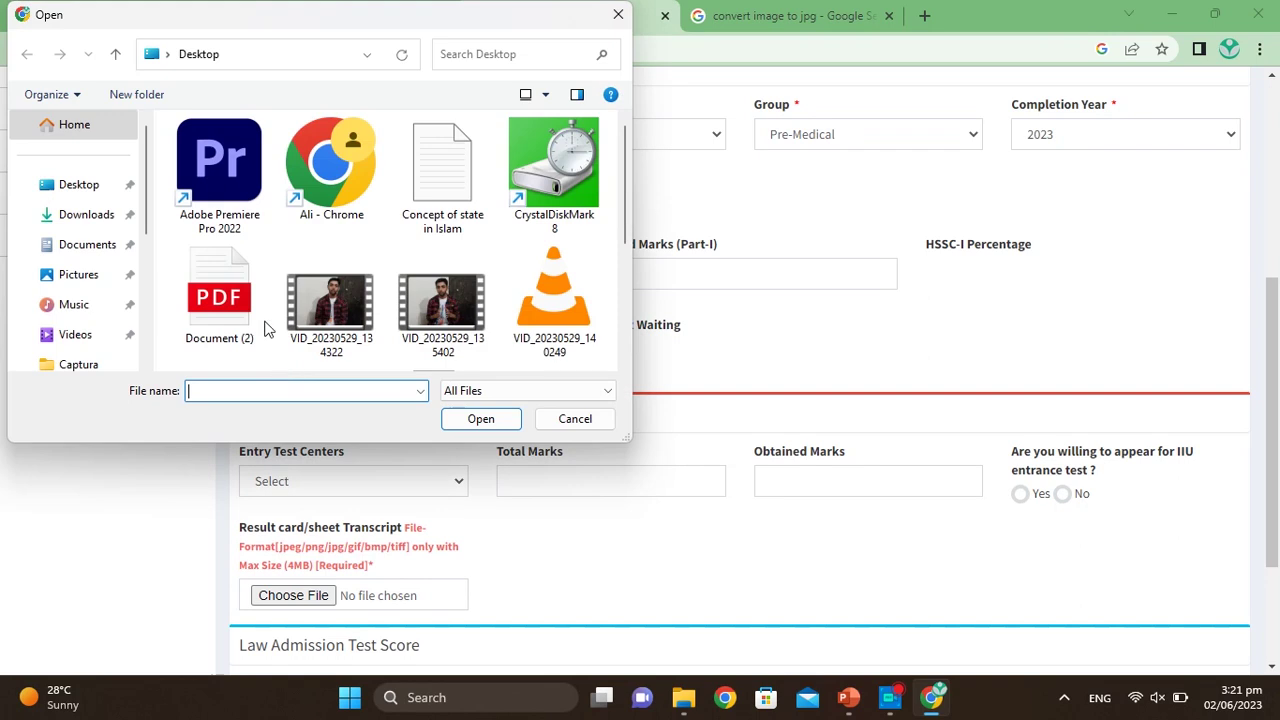
pyautogui.click(100, 215)
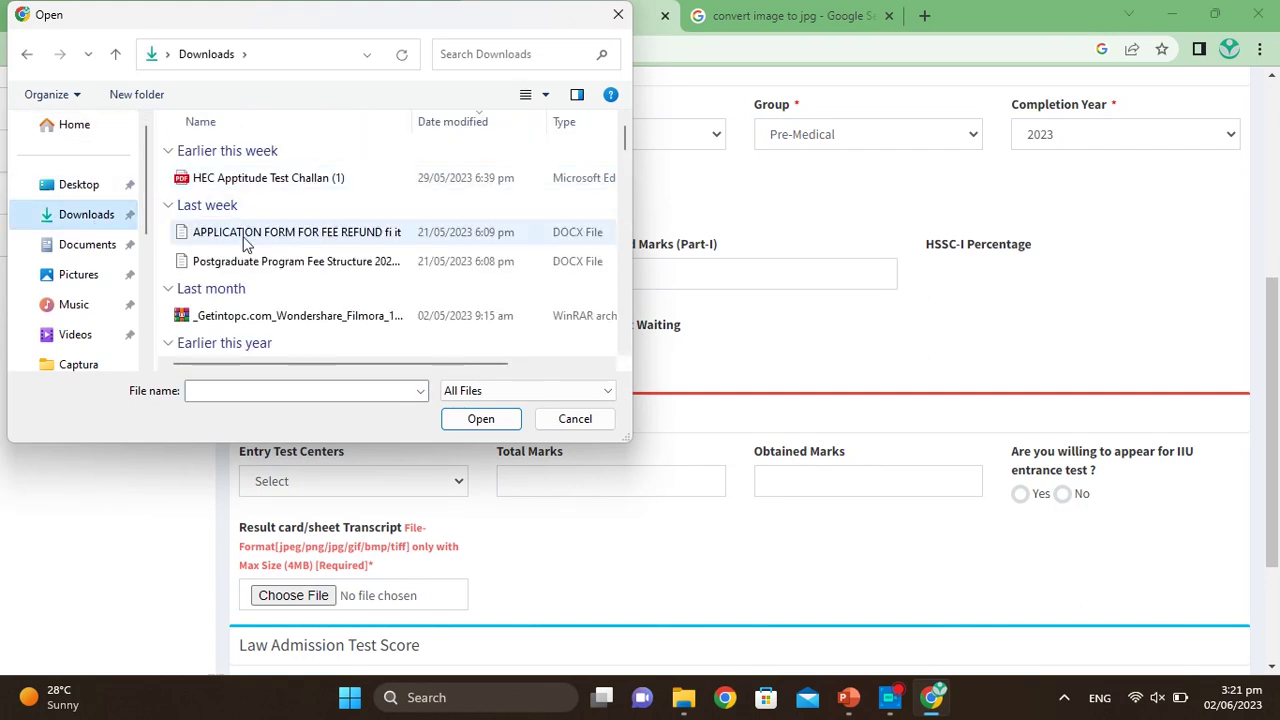
pyautogui.click(618, 14)
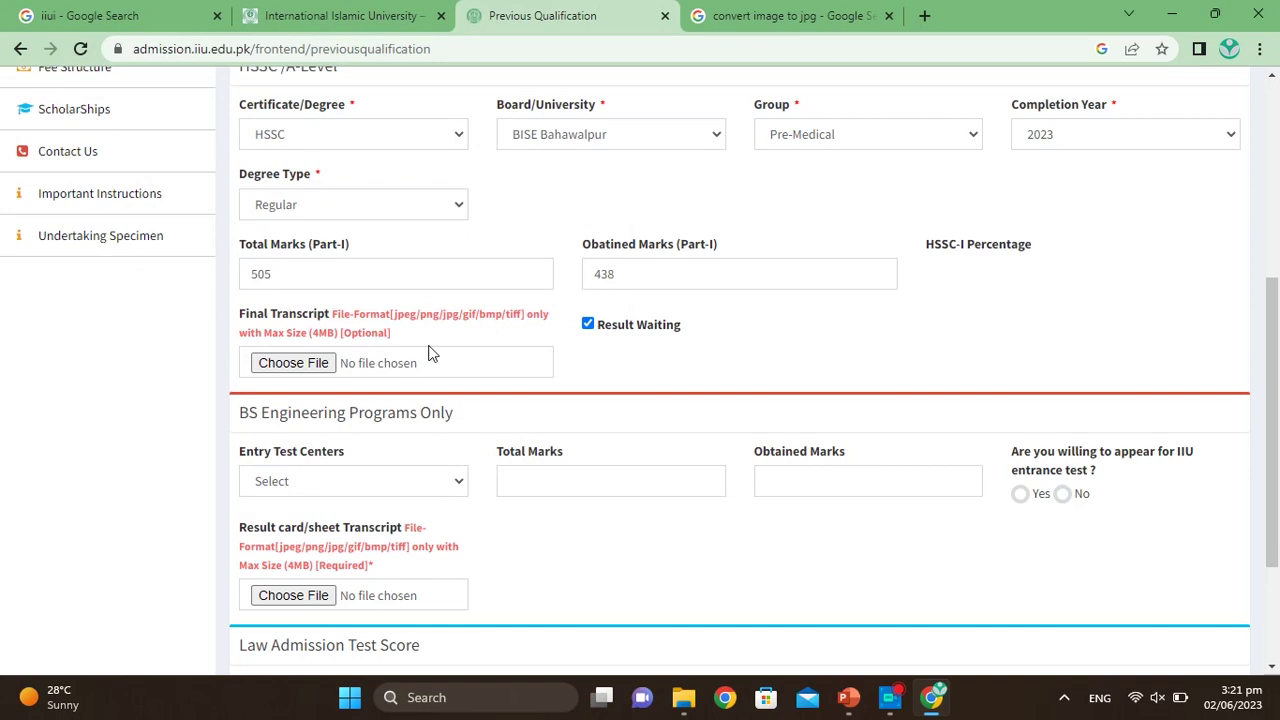
pyautogui.scroll(-2, 560, 529)
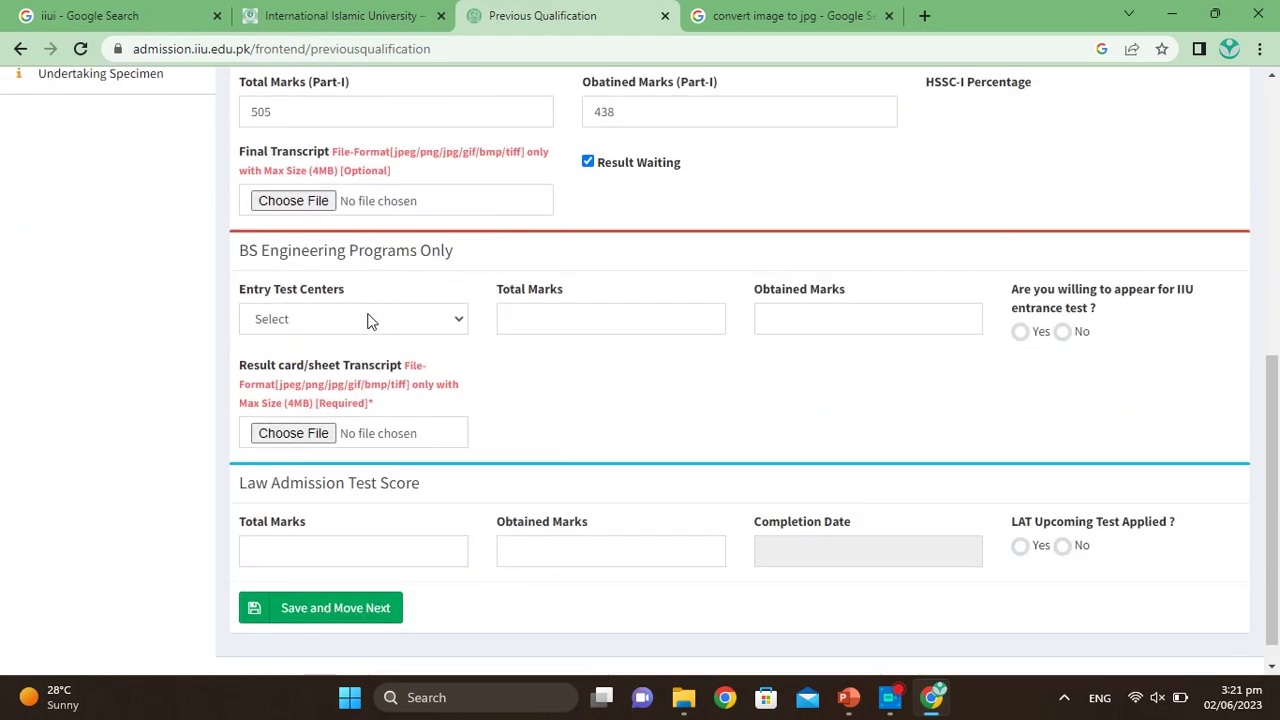
pyautogui.click(456, 325)
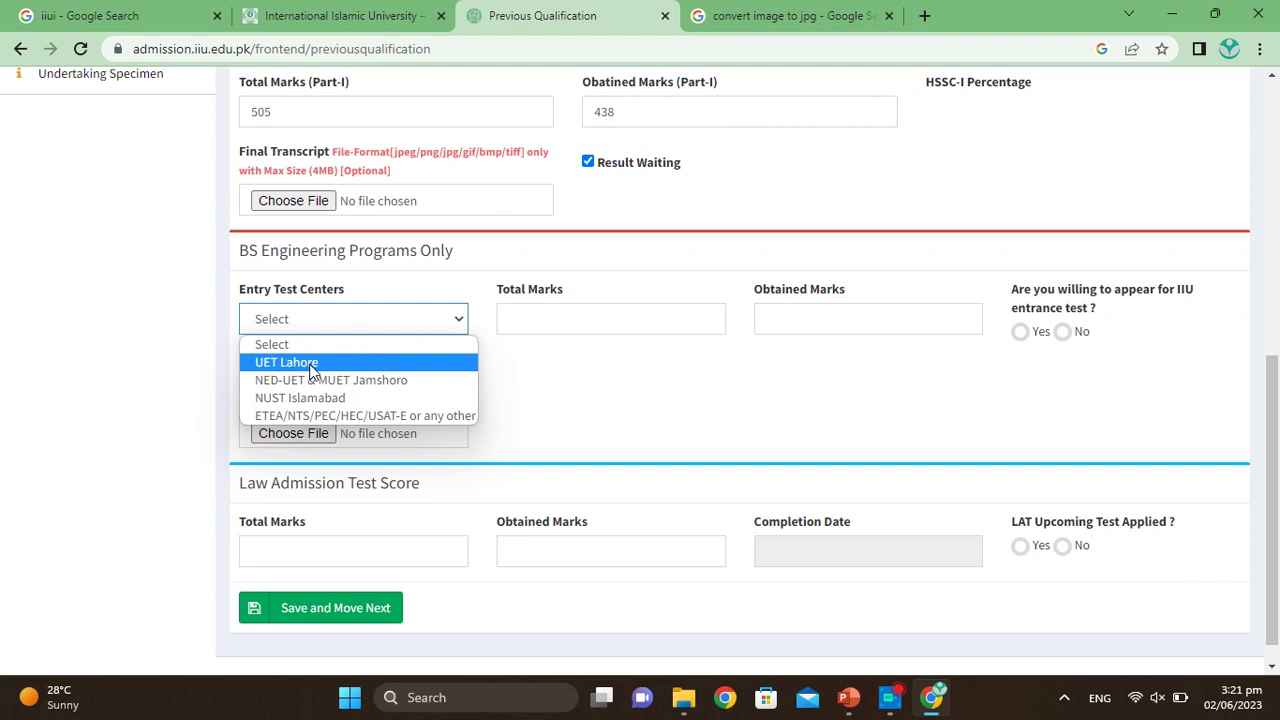
pyautogui.click(575, 375)
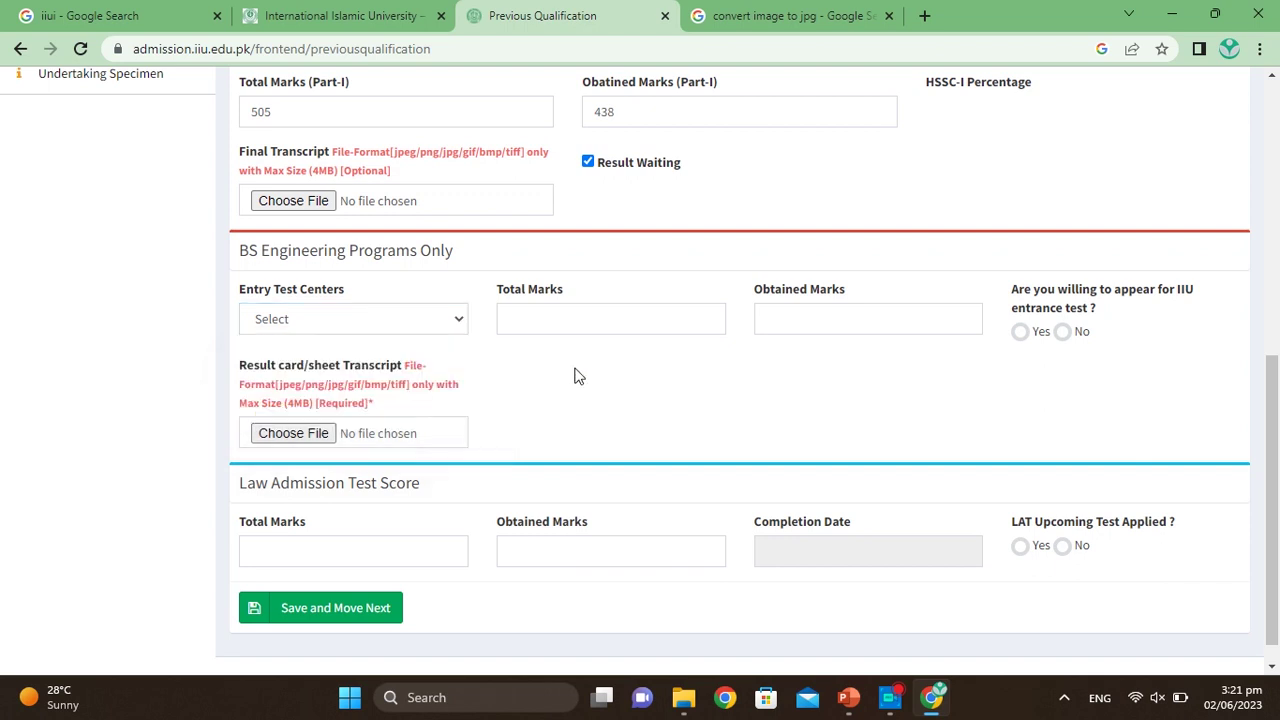
pyautogui.scroll(-1, 575, 375)
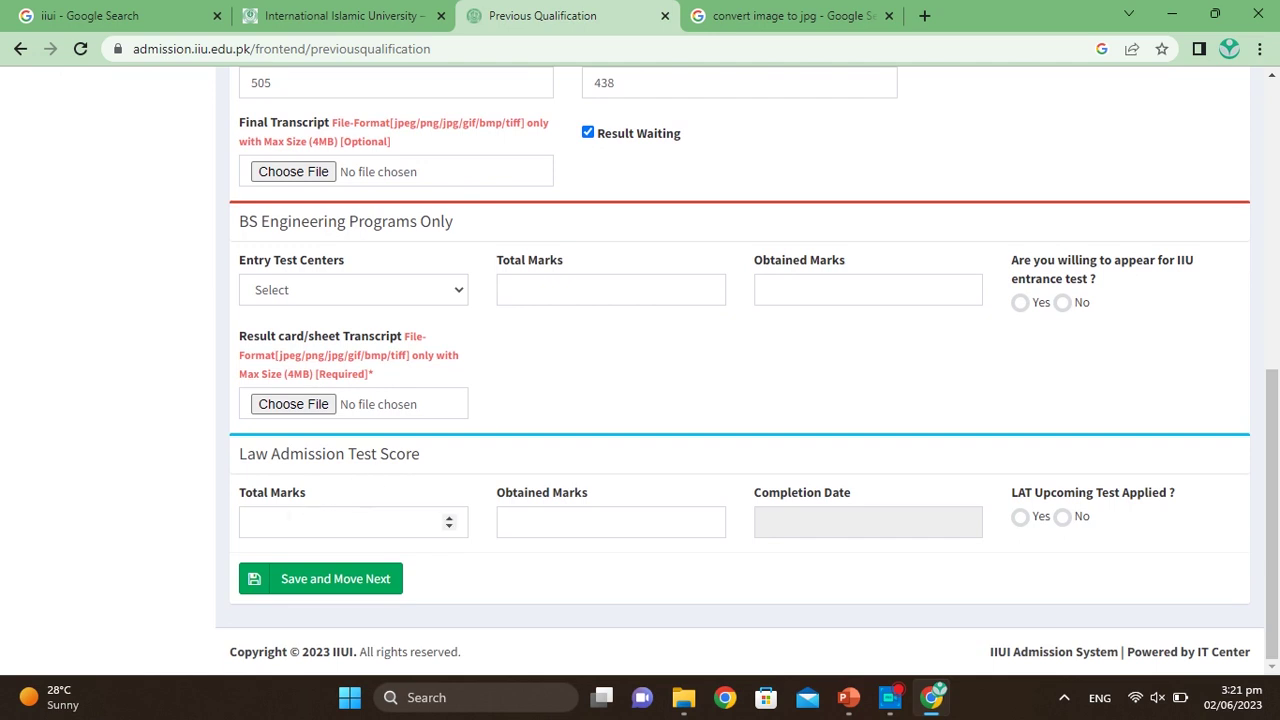
# Step: Leave Law Total Marks empty, answer Yes to the IIU entrance test and upcoming LAT, and save
pyautogui.click(290, 518)
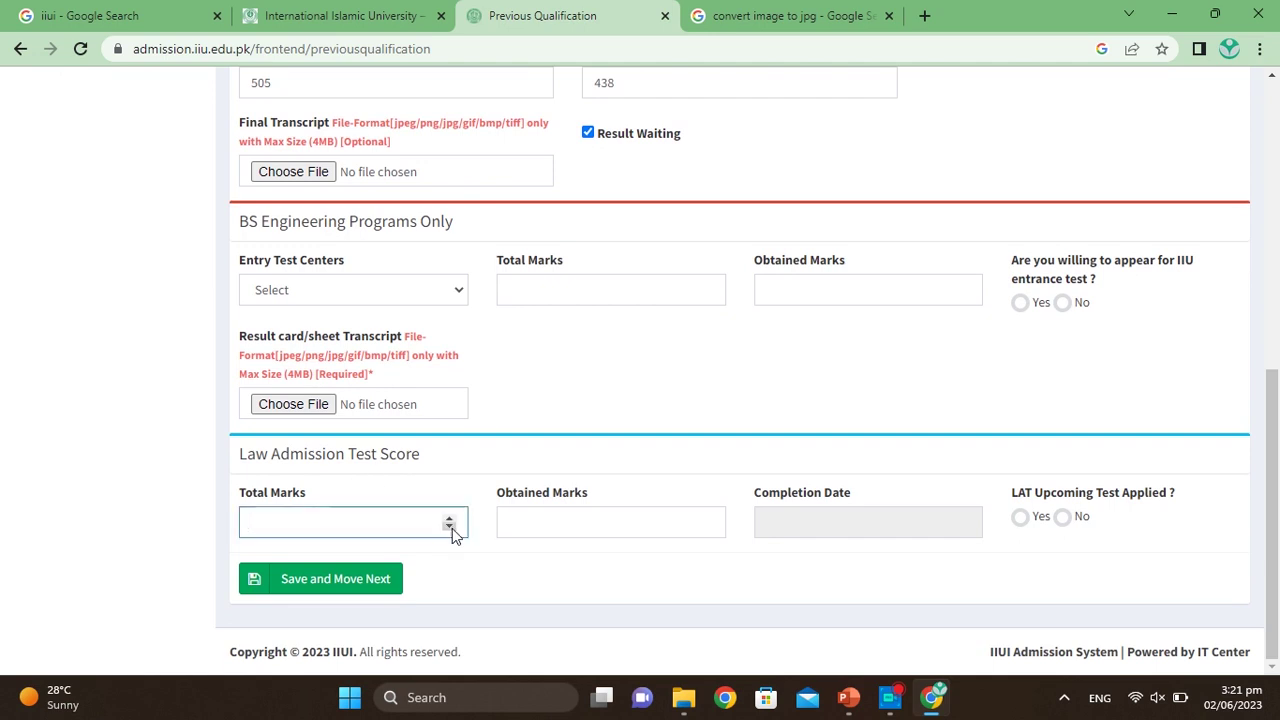
pyautogui.write('100')
pyautogui.press('BackSpace')
pyautogui.press('BackSpace')
pyautogui.press('BackSpace')
pyautogui.click(1020, 303)
pyautogui.click(1028, 531)
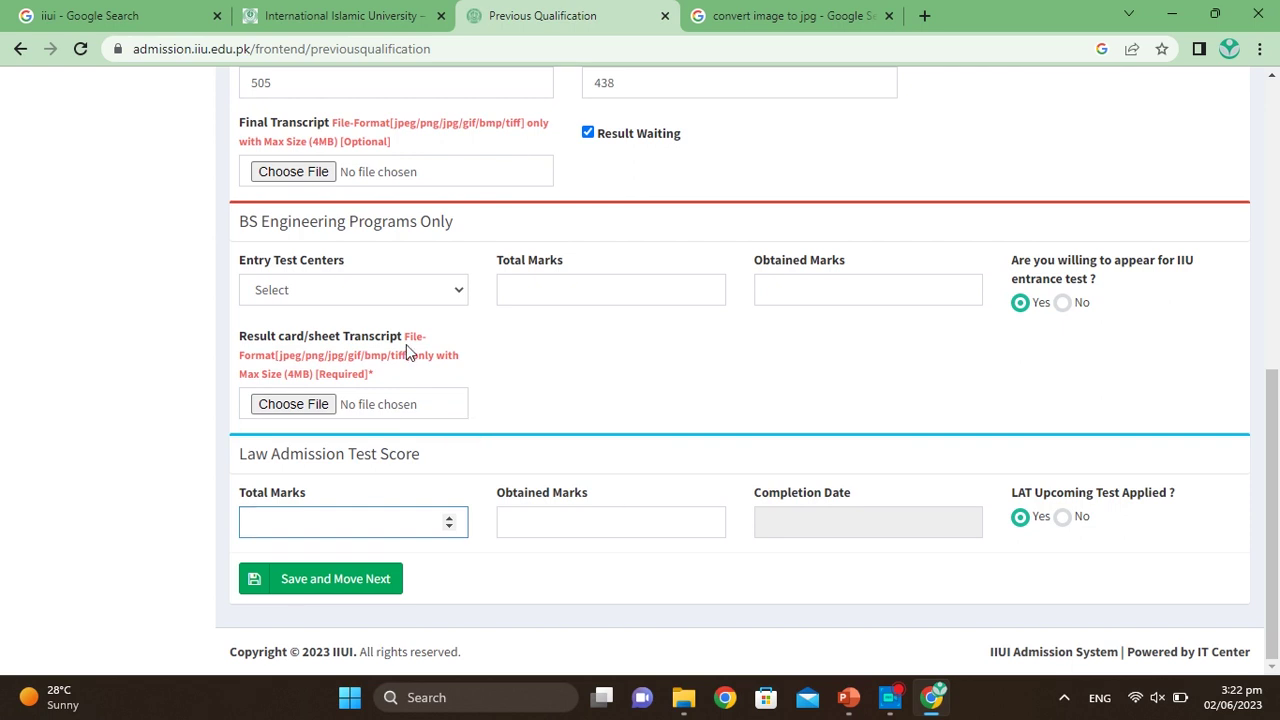
pyautogui.click(337, 580)
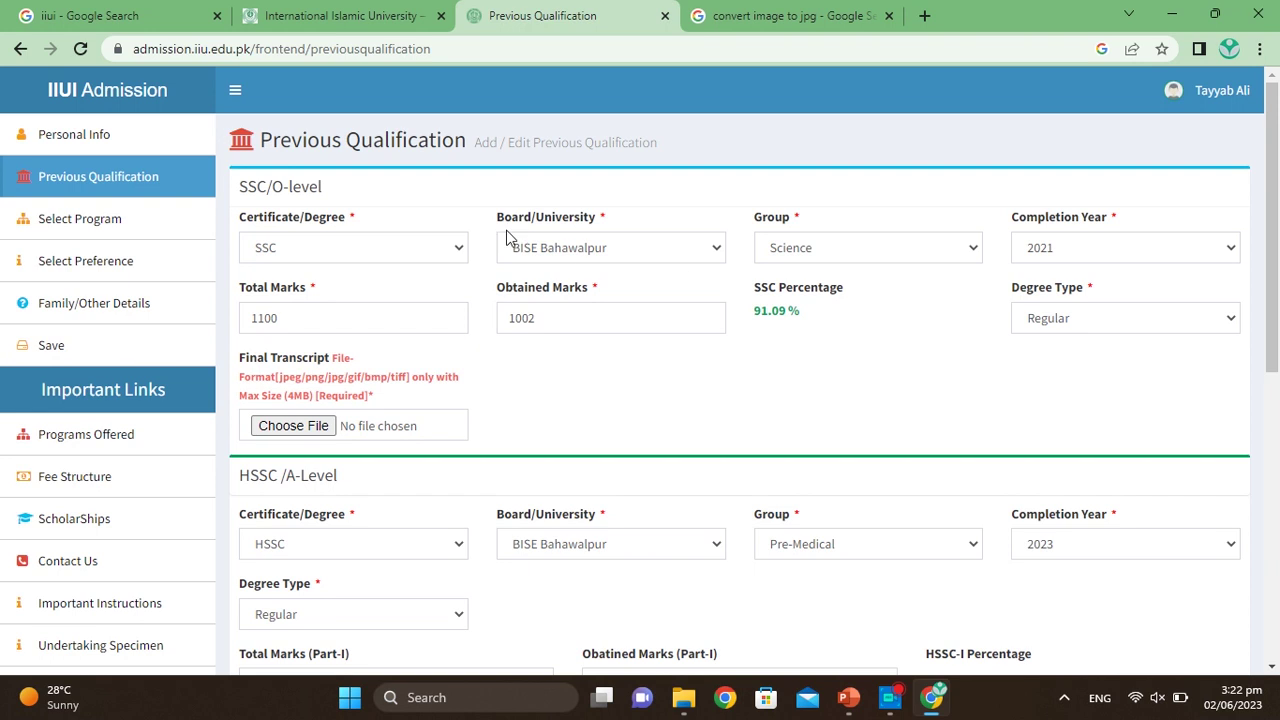
# Step: Apply for BS Biology, BS Bio-Technology and BS Environmental Sciences, agreeing to each, and save
pyautogui.click(97, 228)
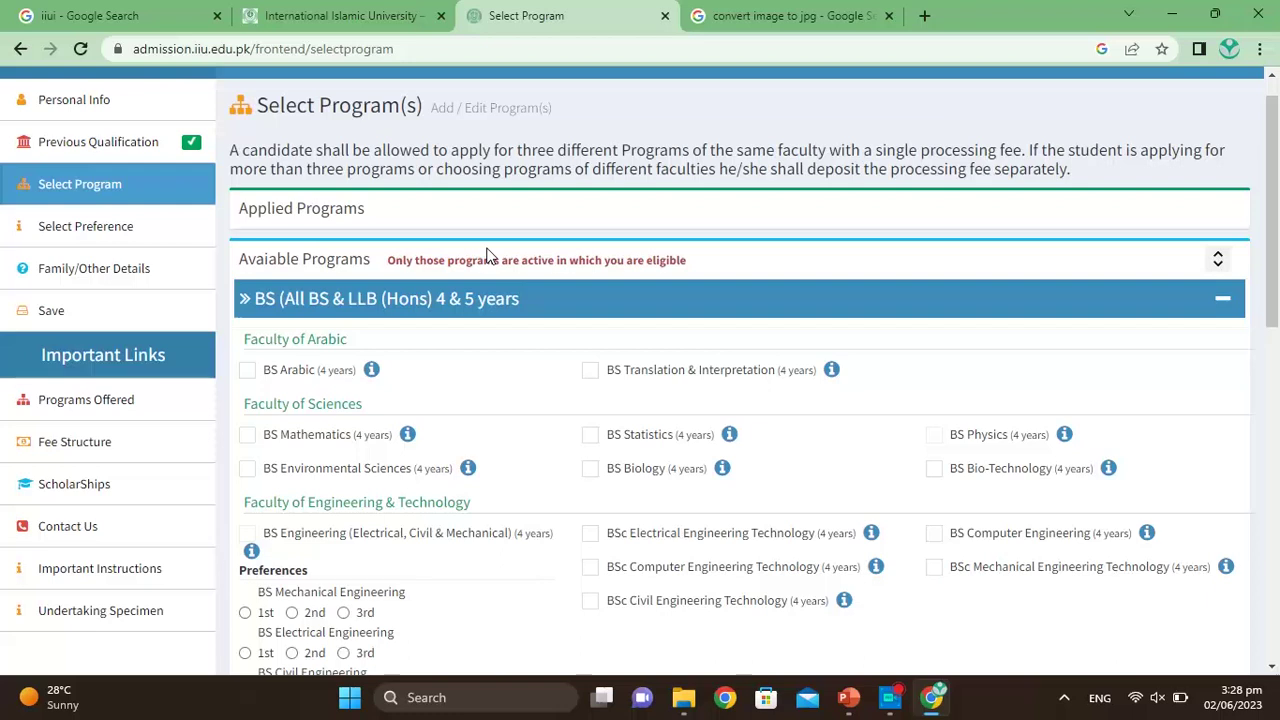
pyautogui.scroll(-4, 487, 256)
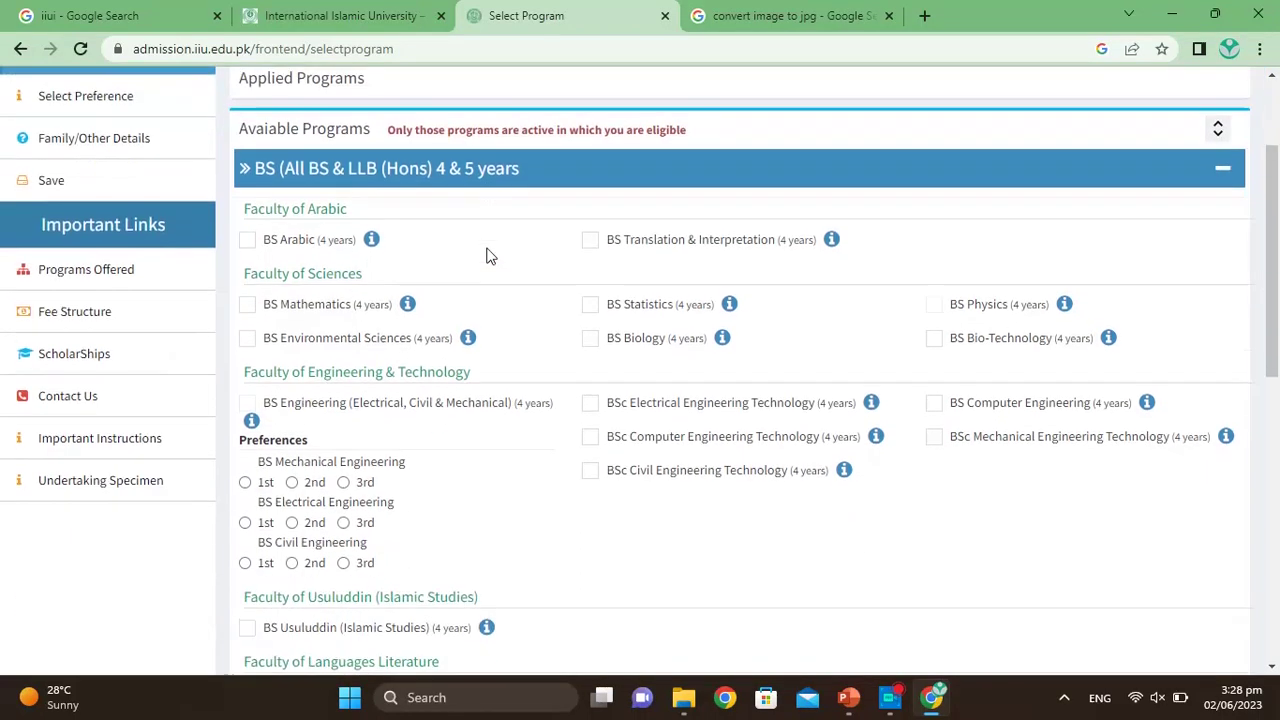
pyautogui.scroll(-5, 487, 256)
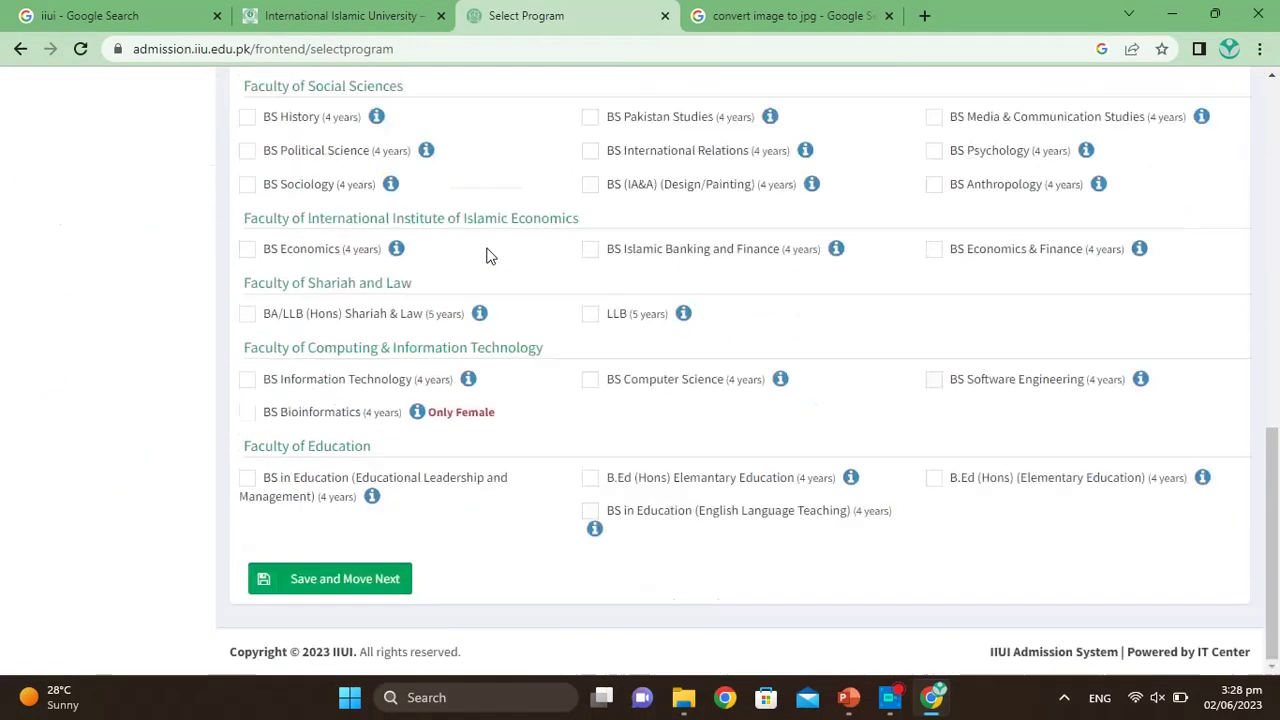
pyautogui.scroll(7, 487, 256)
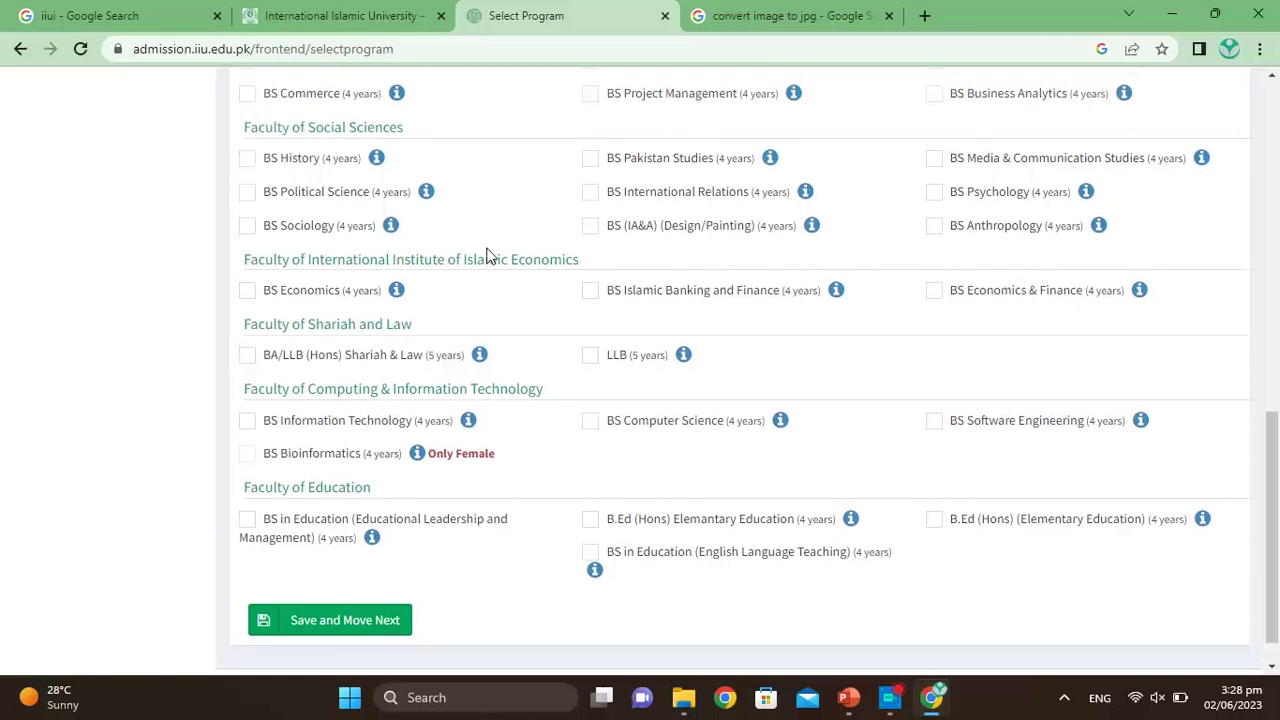
pyautogui.scroll(1, 487, 256)
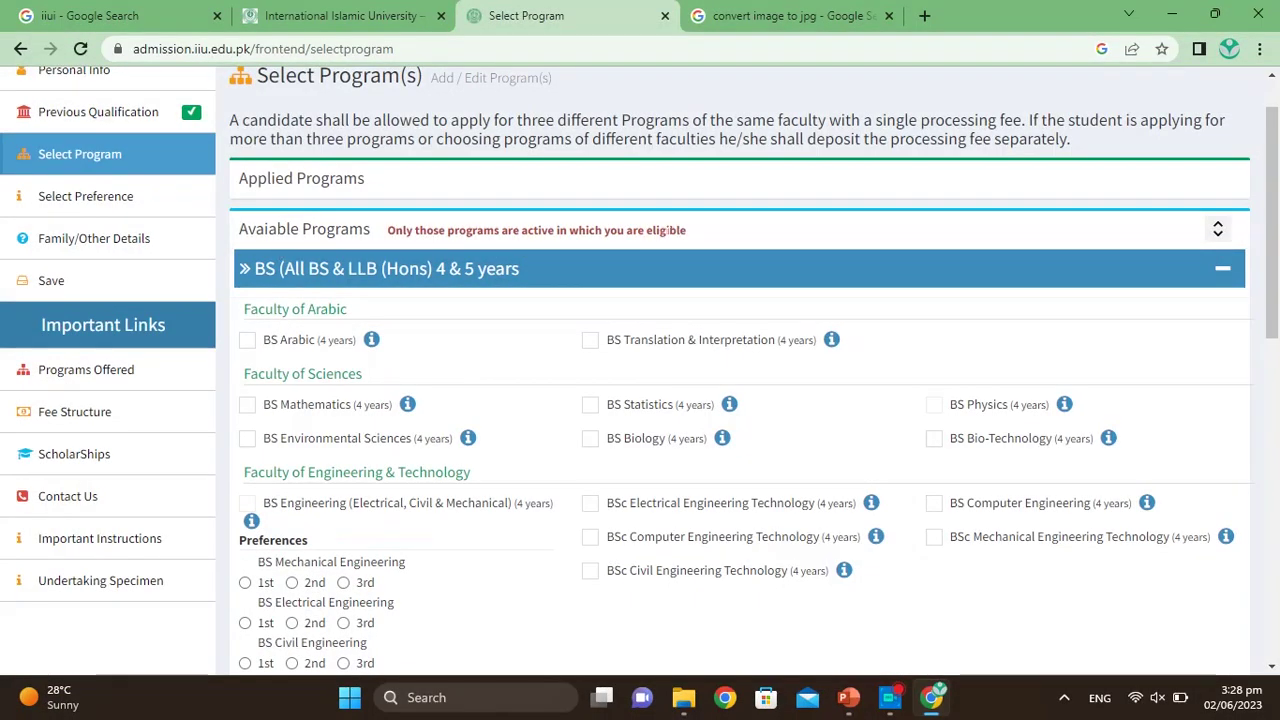
pyautogui.scroll(-1, 560, 338)
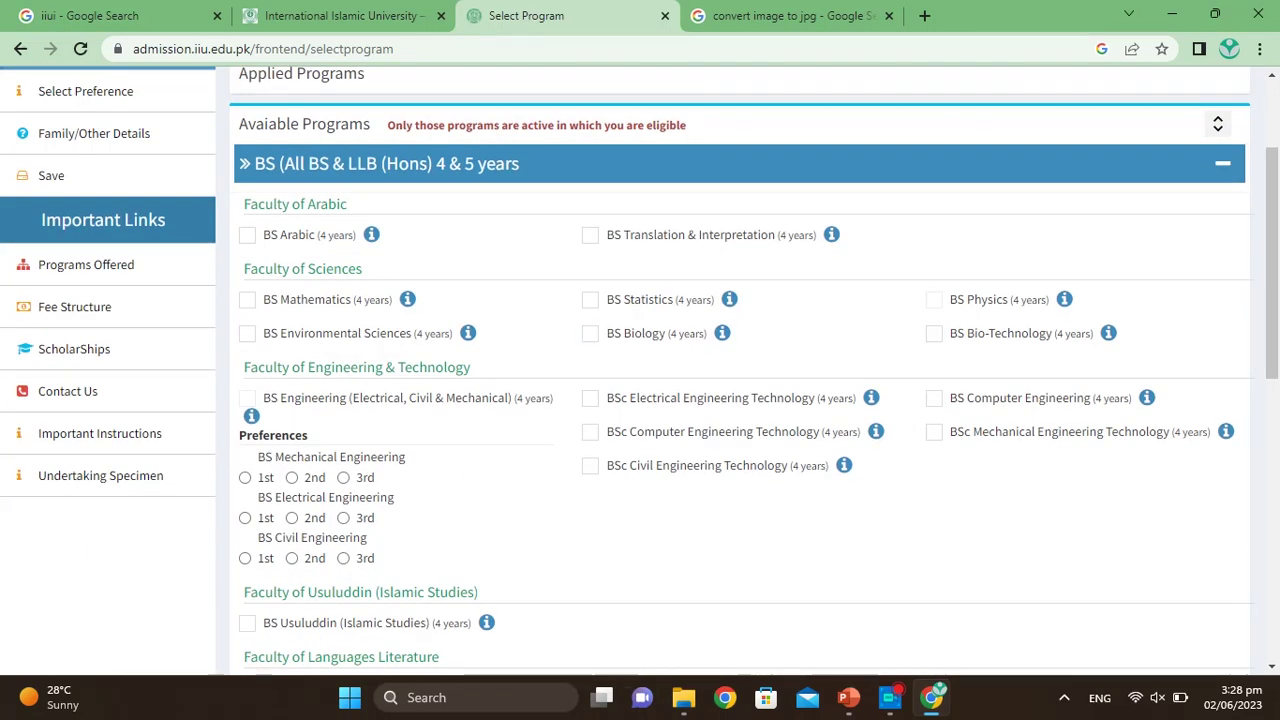
pyautogui.click(590, 333)
pyautogui.click(655, 210)
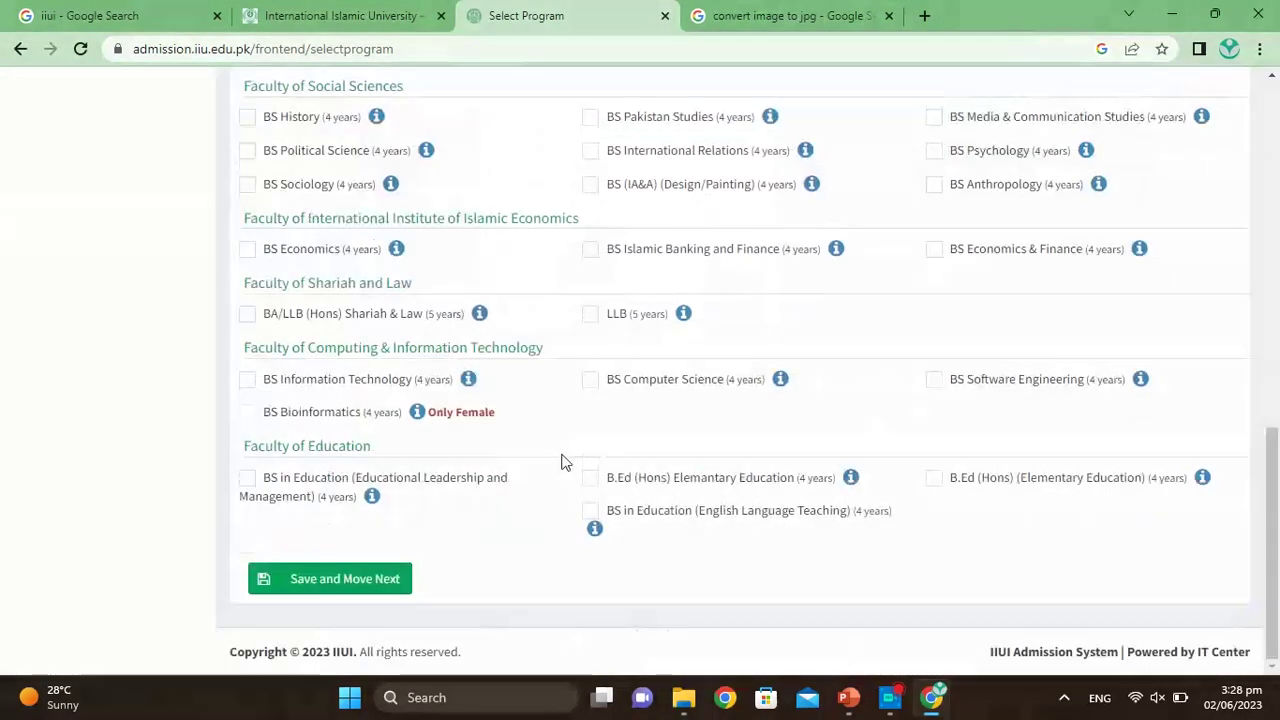
pyautogui.click(329, 578)
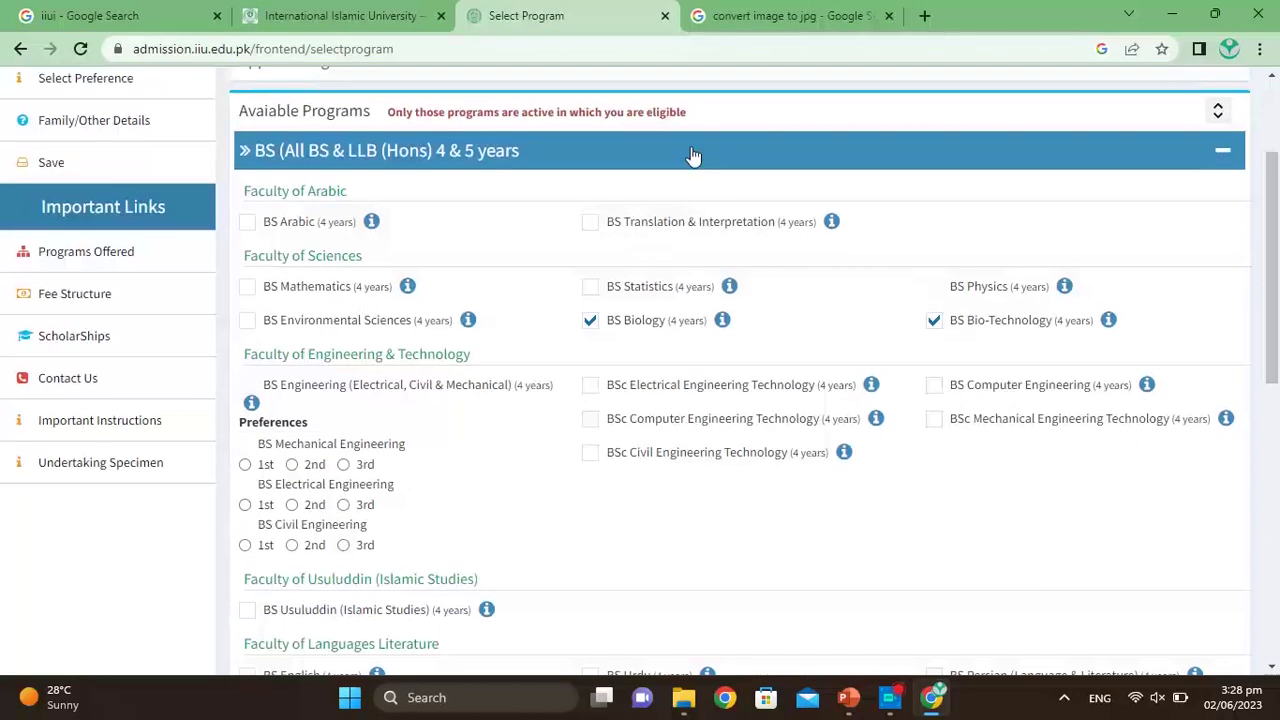
pyautogui.click(247, 320)
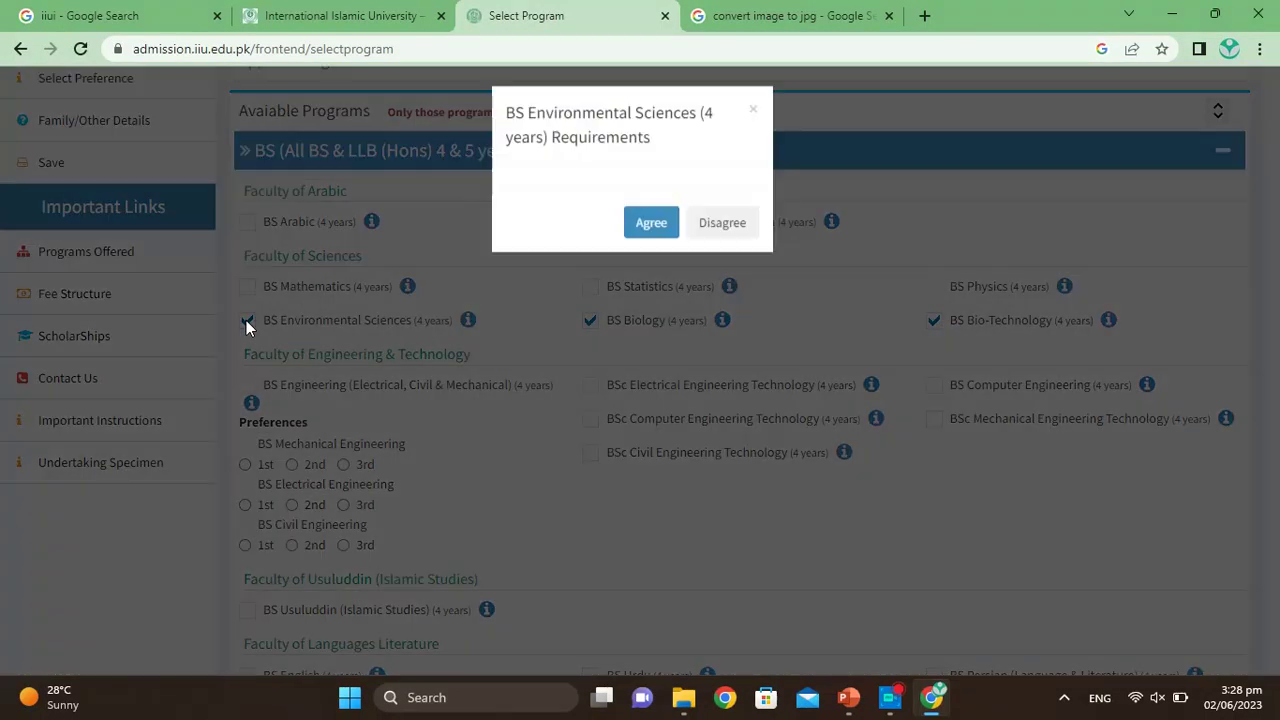
pyautogui.click(641, 428)
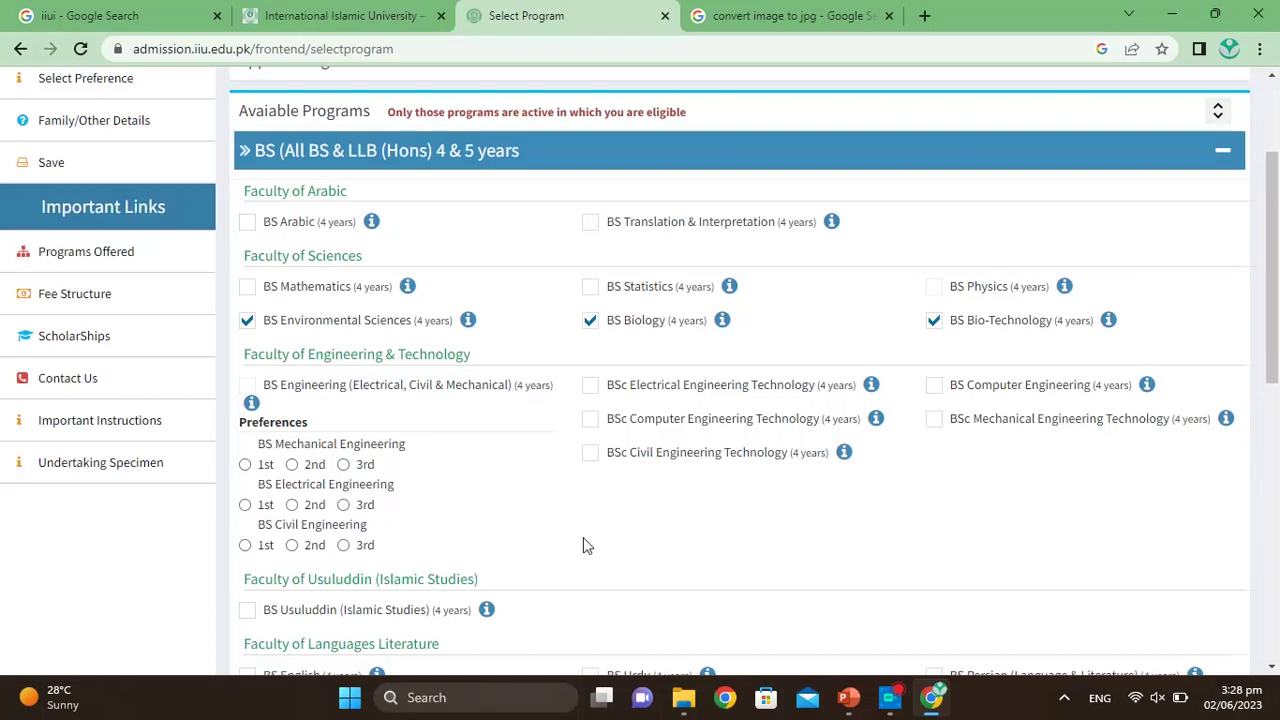
pyautogui.scroll(-10, 583, 540)
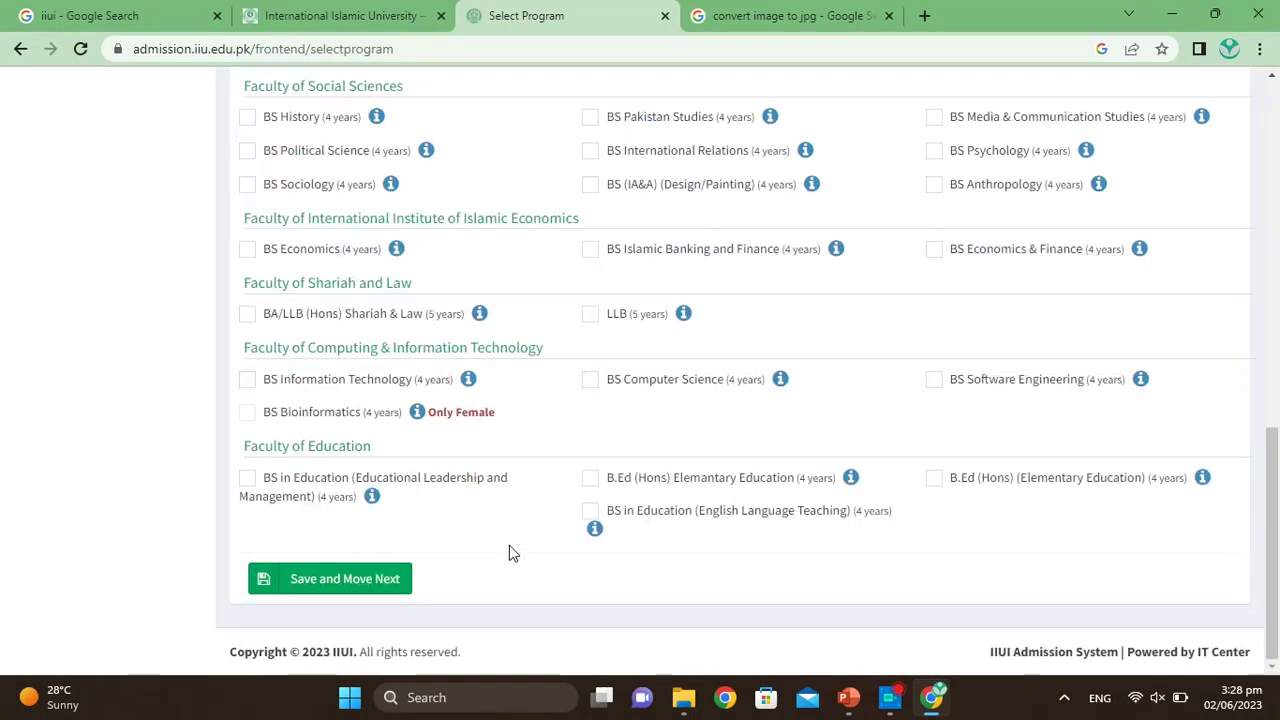
pyautogui.click(328, 580)
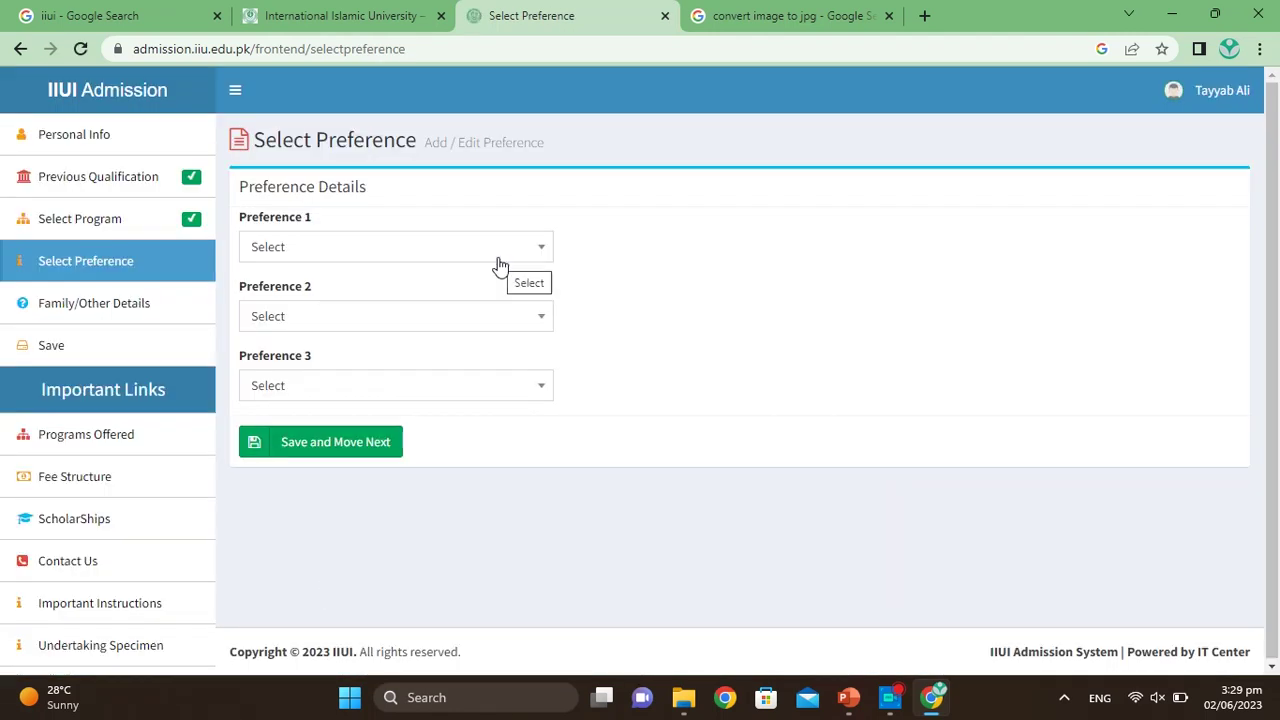
# Step: Rank preferences as BS Bio-Technology, BS Biology, BS Environmental Sciences, and save
pyautogui.click(540, 256)
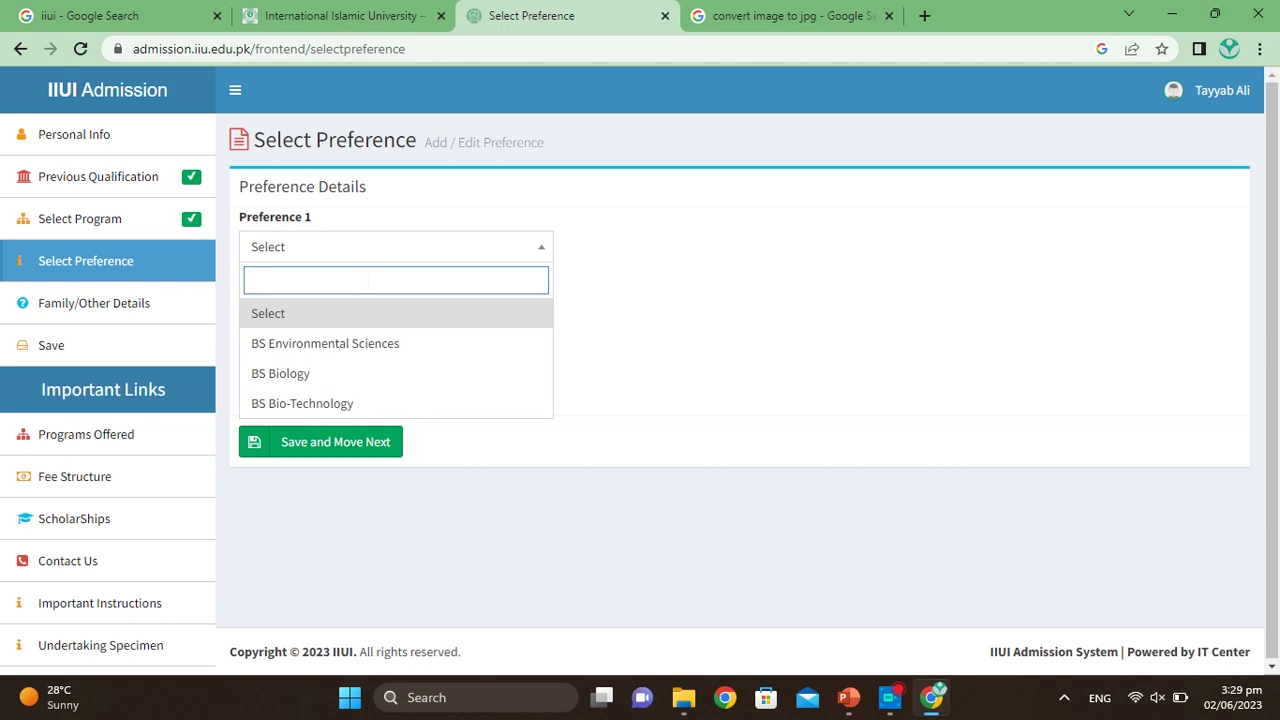
pyautogui.click(288, 403)
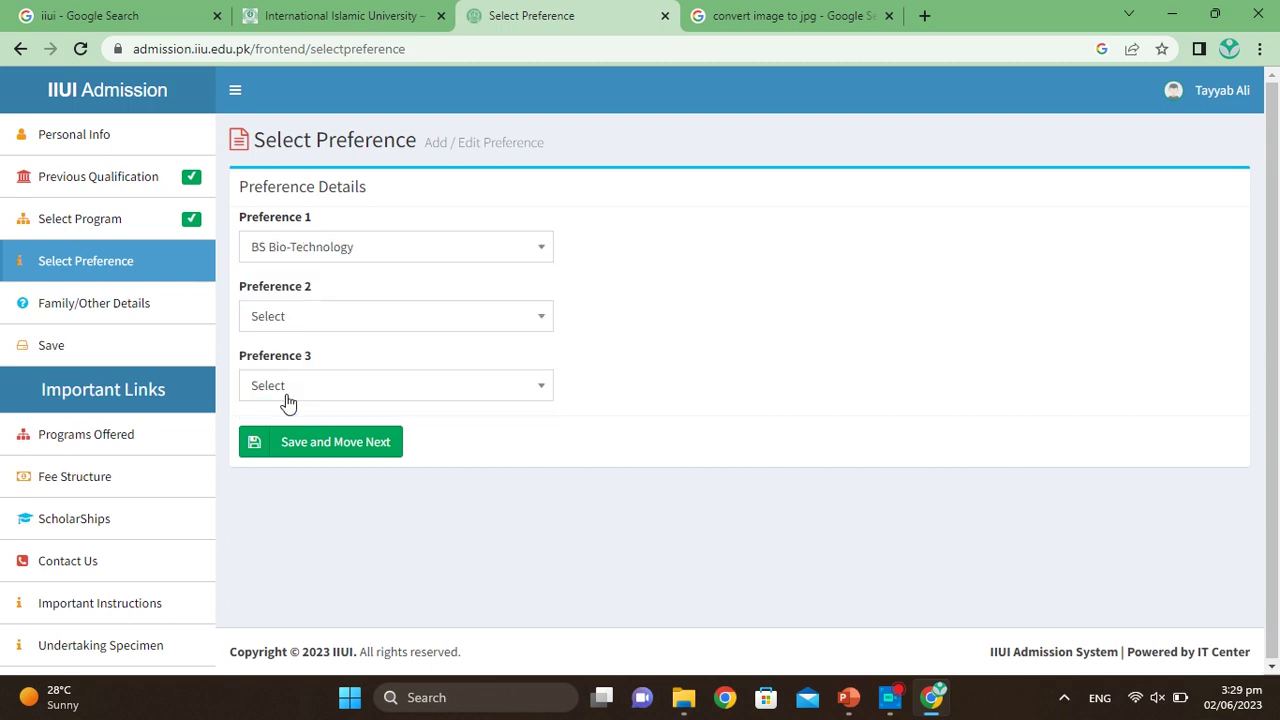
pyautogui.click(530, 318)
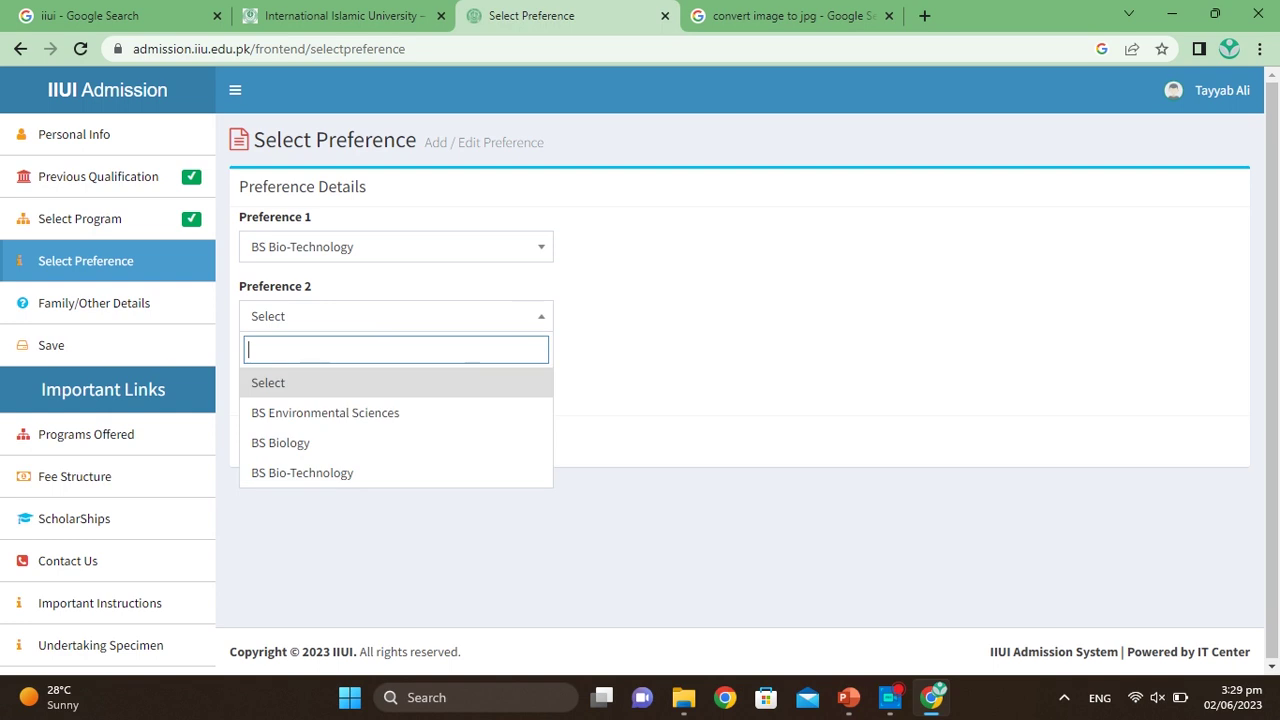
pyautogui.click(331, 446)
pyautogui.click(540, 379)
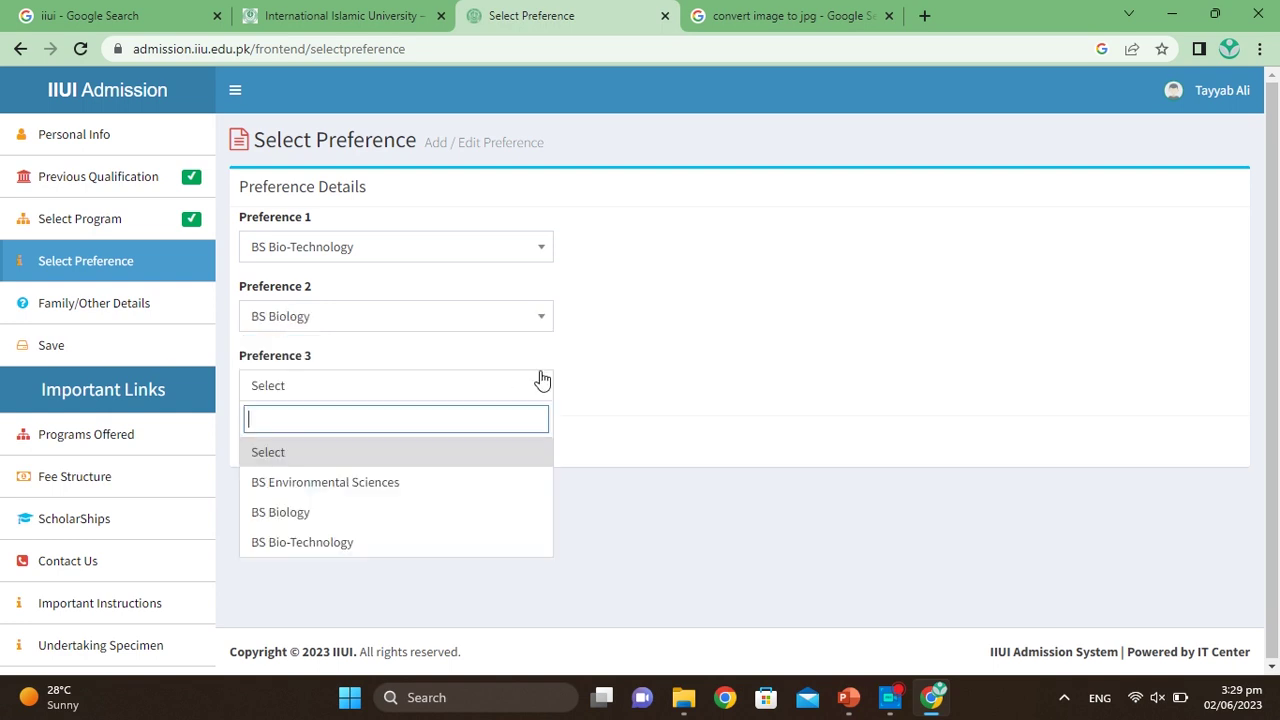
pyautogui.click(398, 486)
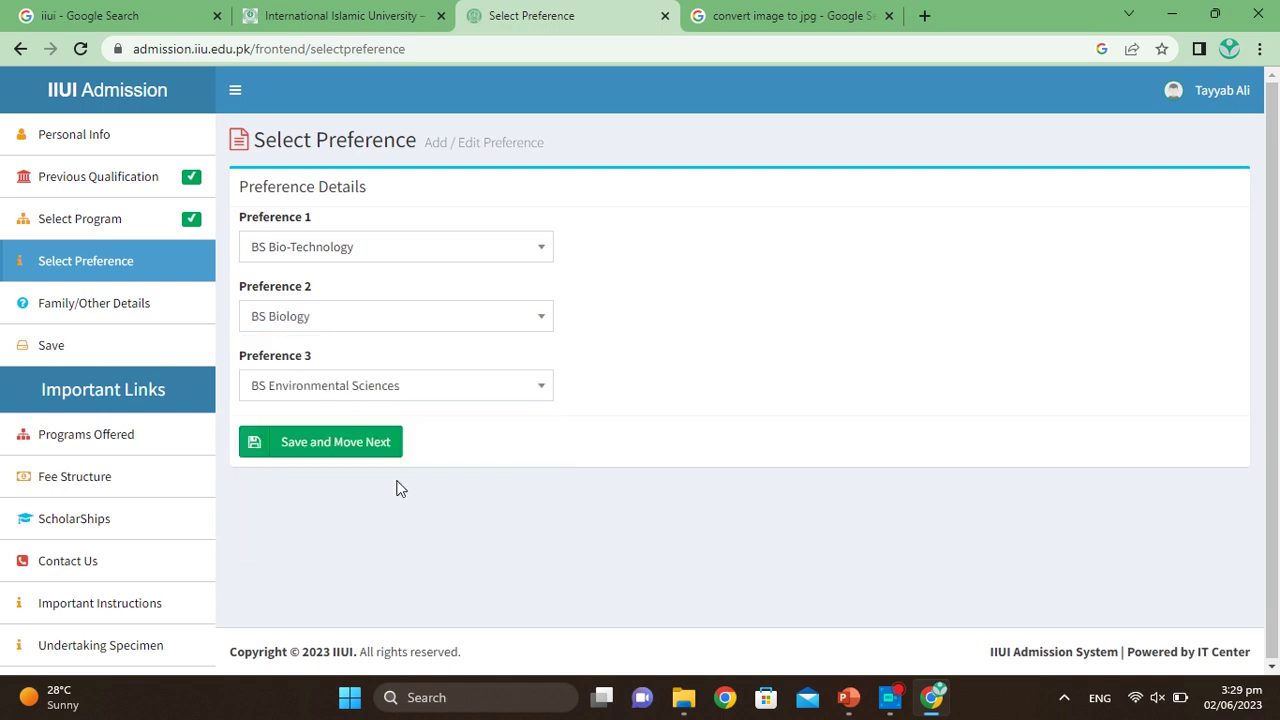
pyautogui.click(352, 453)
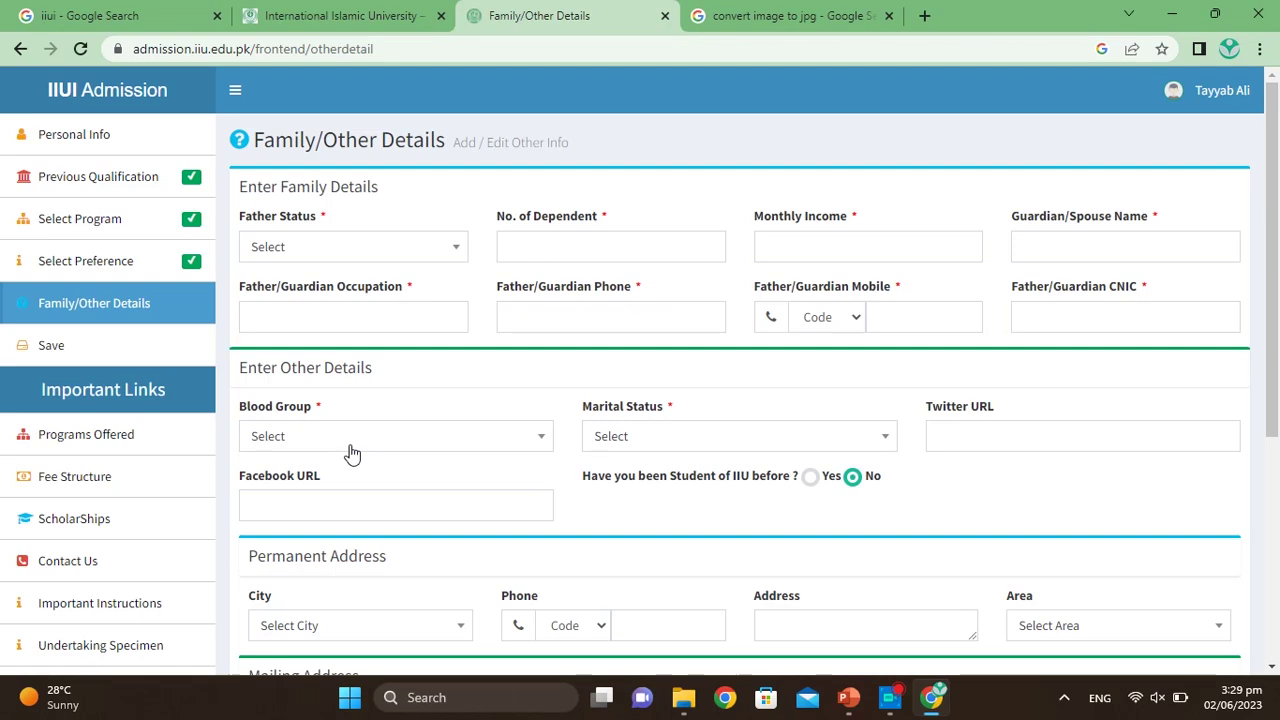
# Step: Try Father Status and No. of Dependent, then move to Father/Guardian Mobile, leaving all blank
pyautogui.scroll(-1, 410, 288)
pyautogui.scroll(-1, 410, 288)
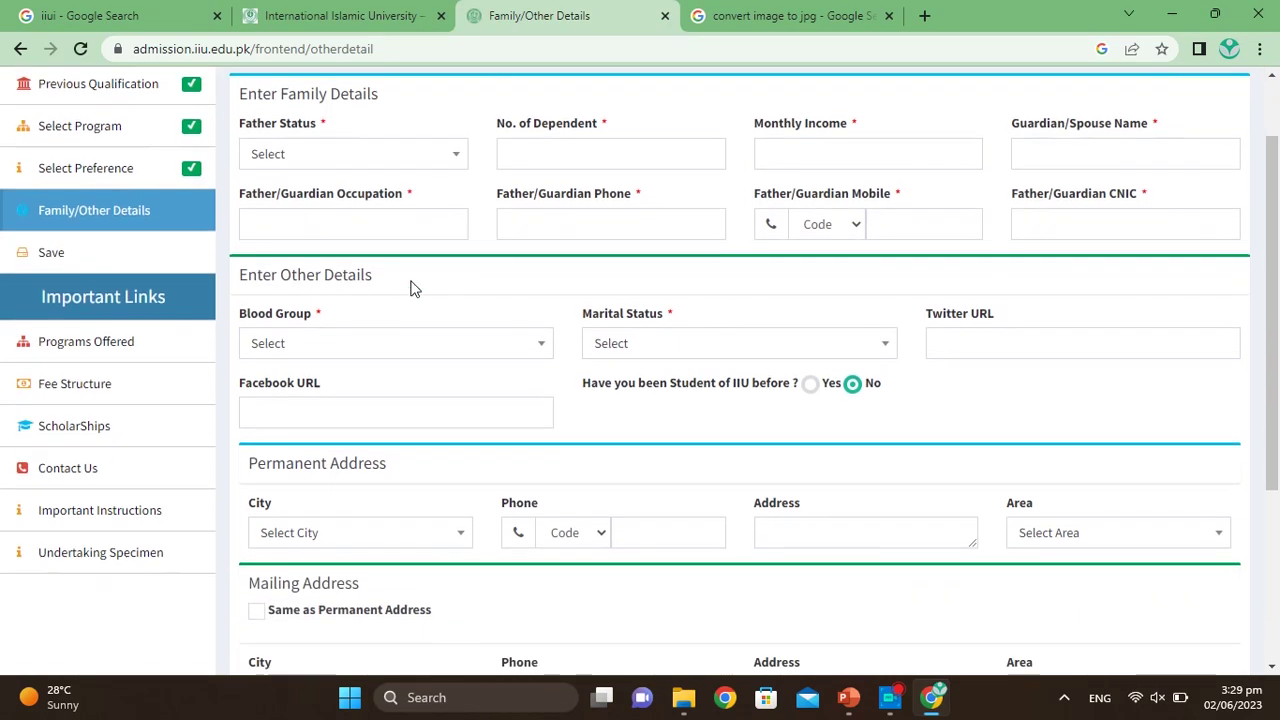
pyautogui.click(453, 152)
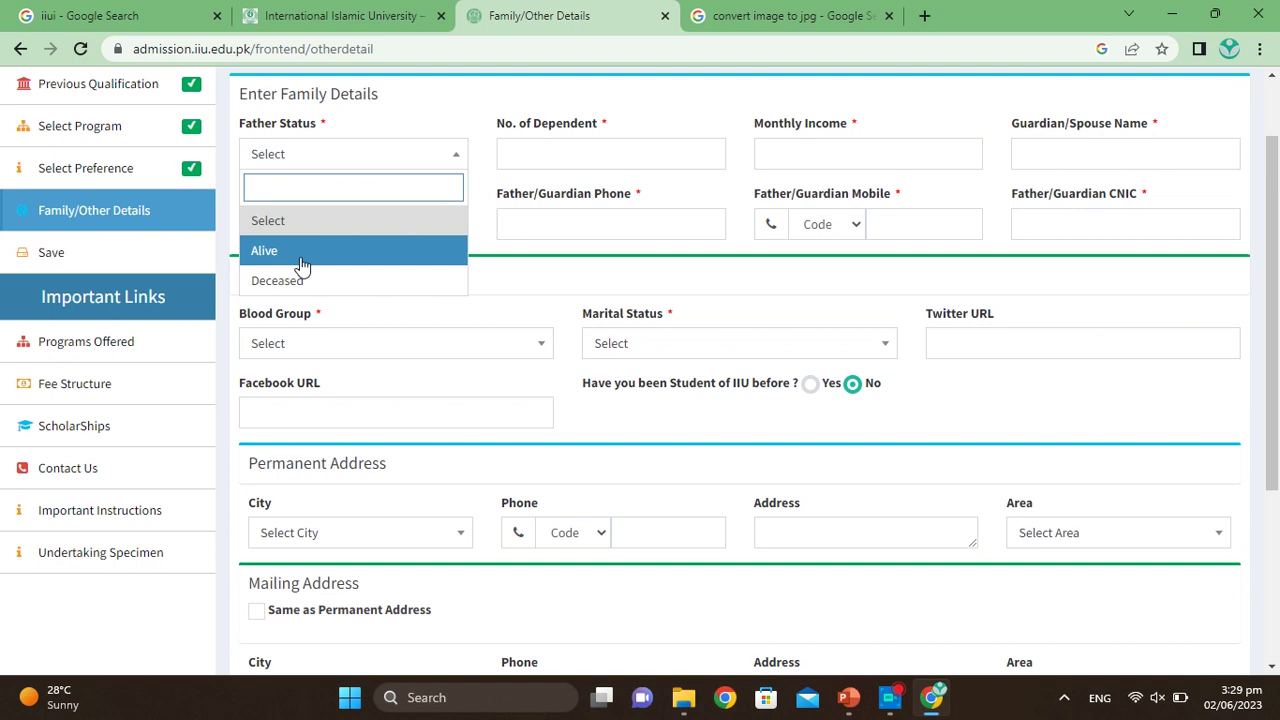
pyautogui.click(600, 153)
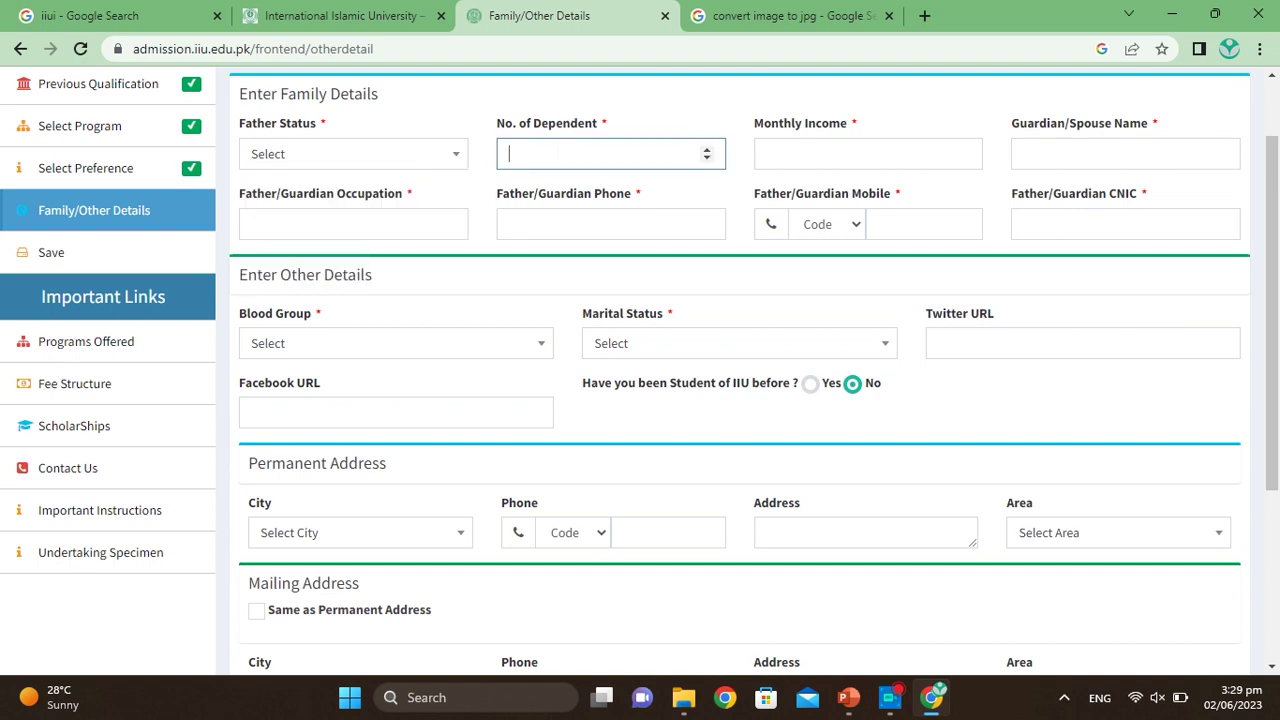
pyautogui.click(707, 158)
pyautogui.click(872, 220)
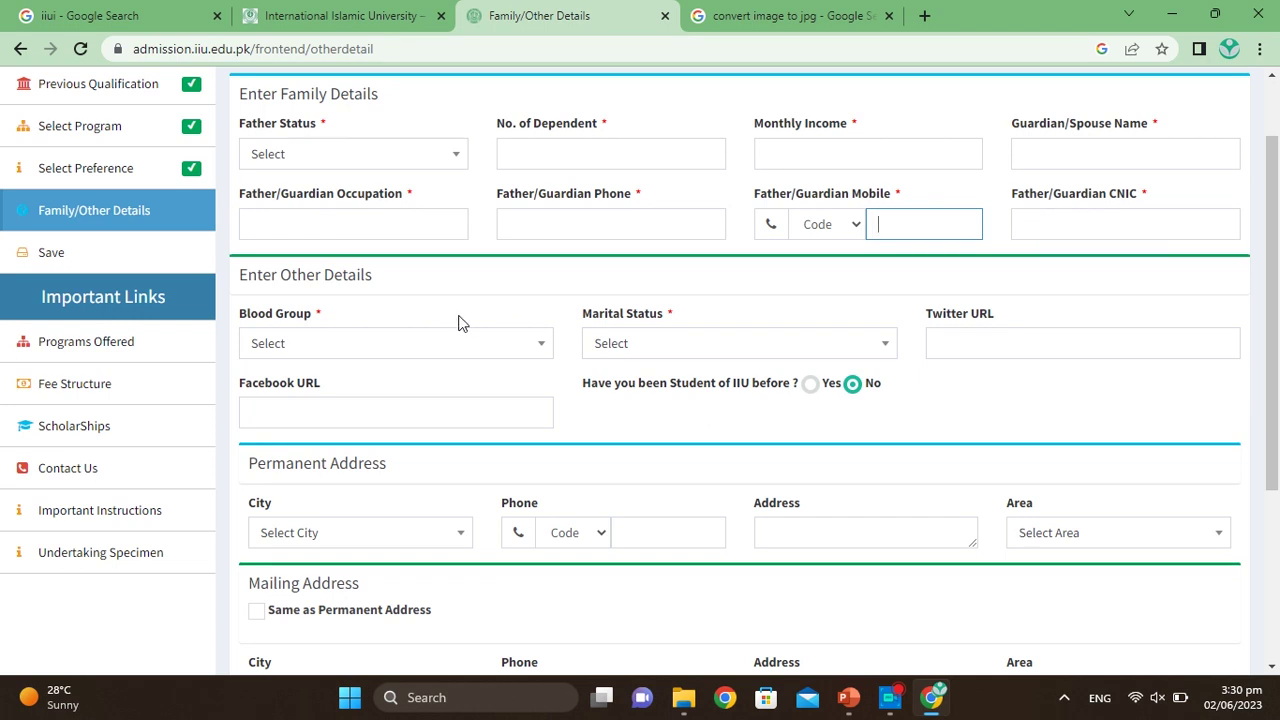
# Step: Set Blood Group to O- and Marital Status to Single
pyautogui.scroll(-2, 457, 320)
pyautogui.click(544, 190)
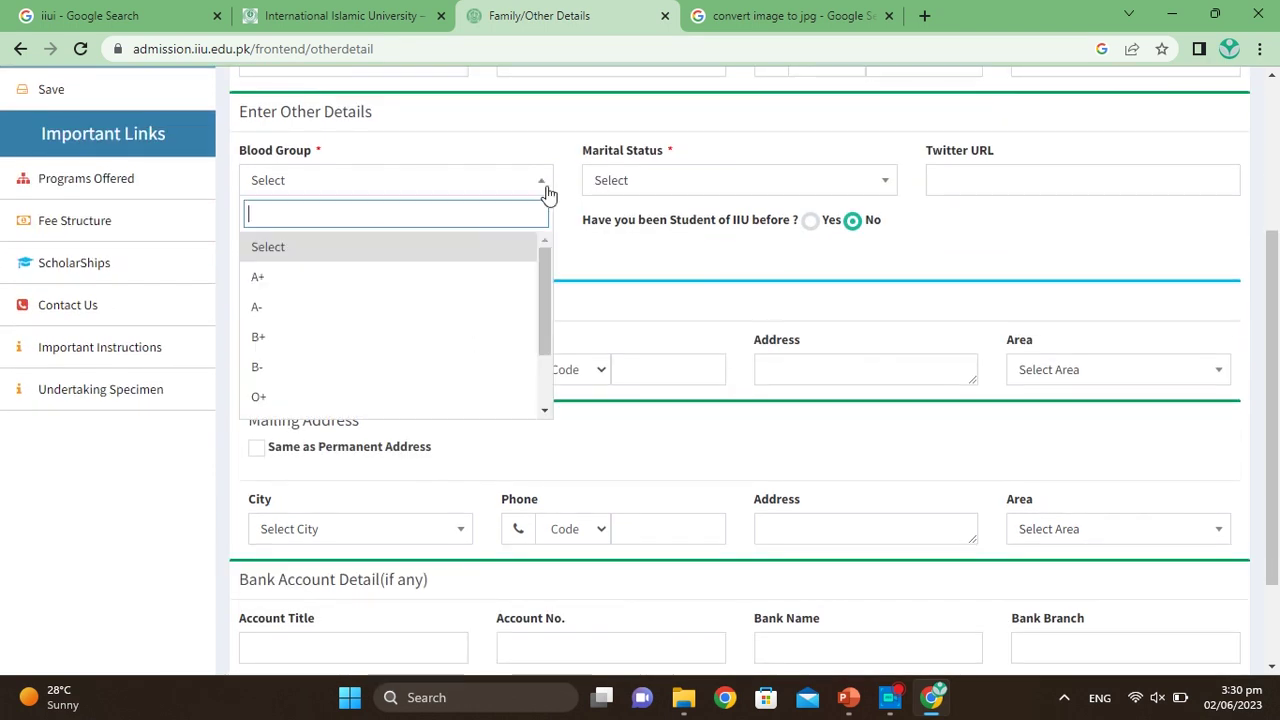
pyautogui.moveTo(547, 302); pyautogui.dragTo(509, 363)
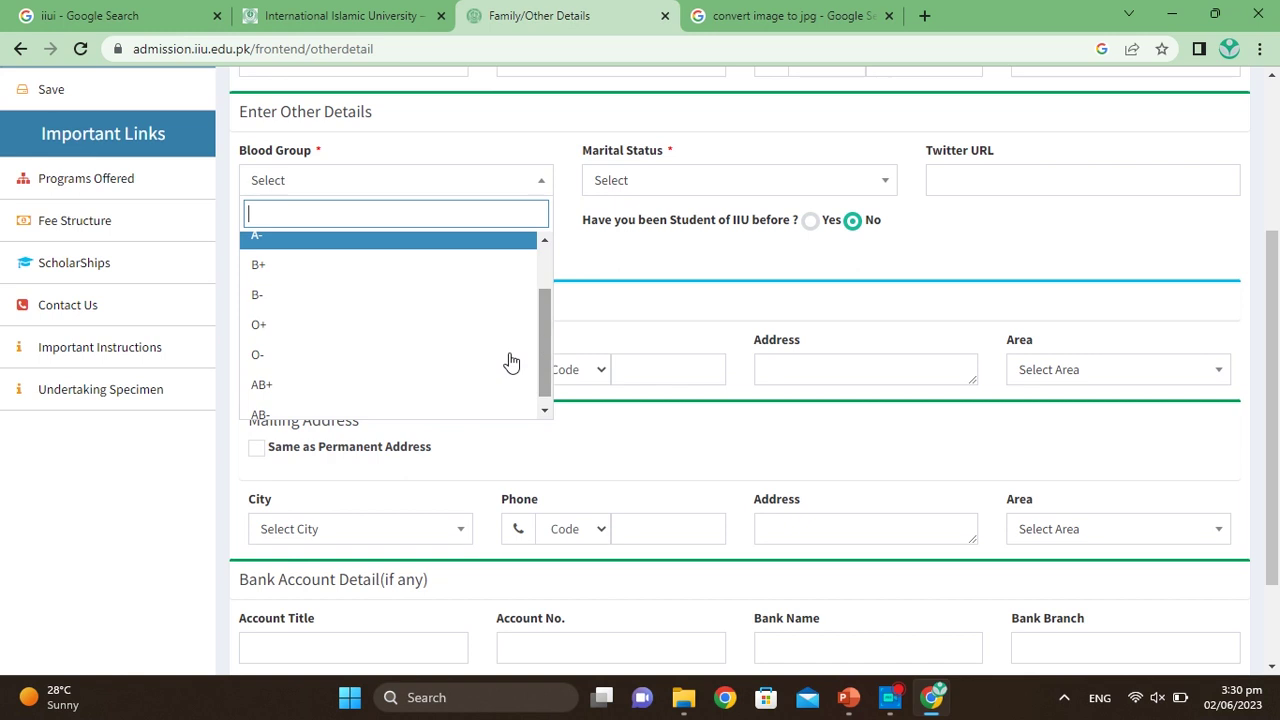
pyautogui.click(388, 370)
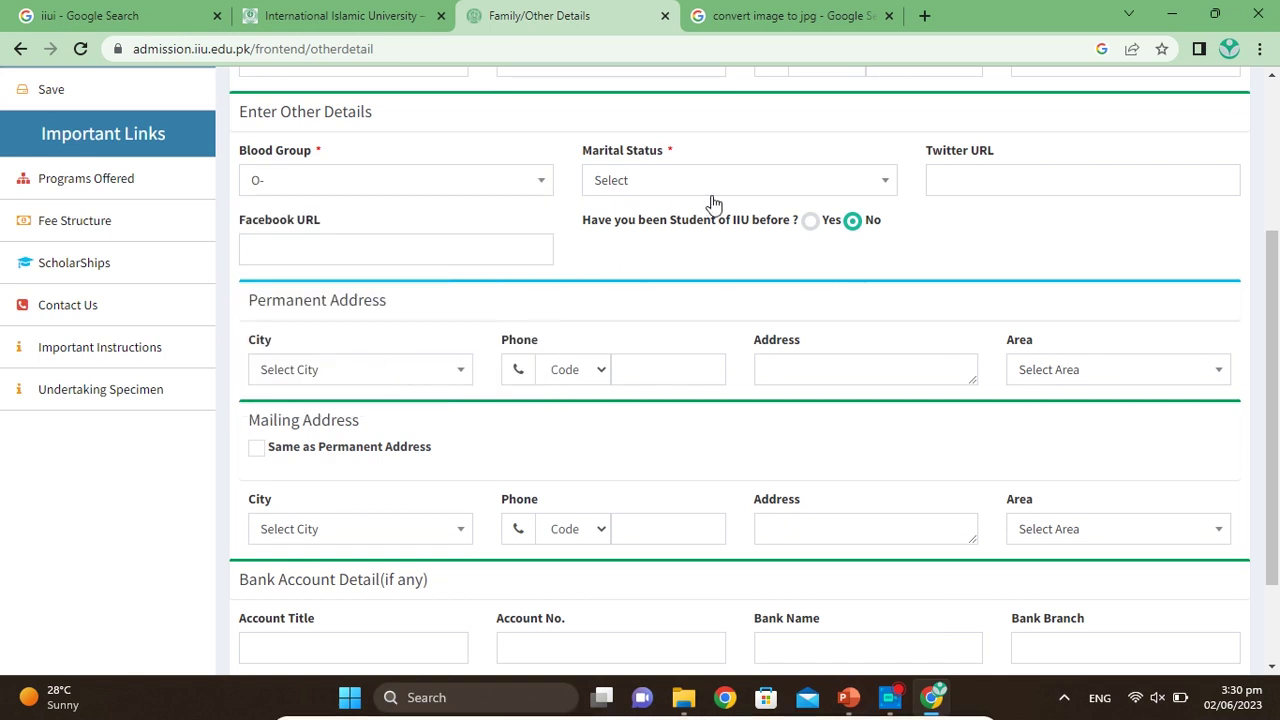
pyautogui.click(883, 190)
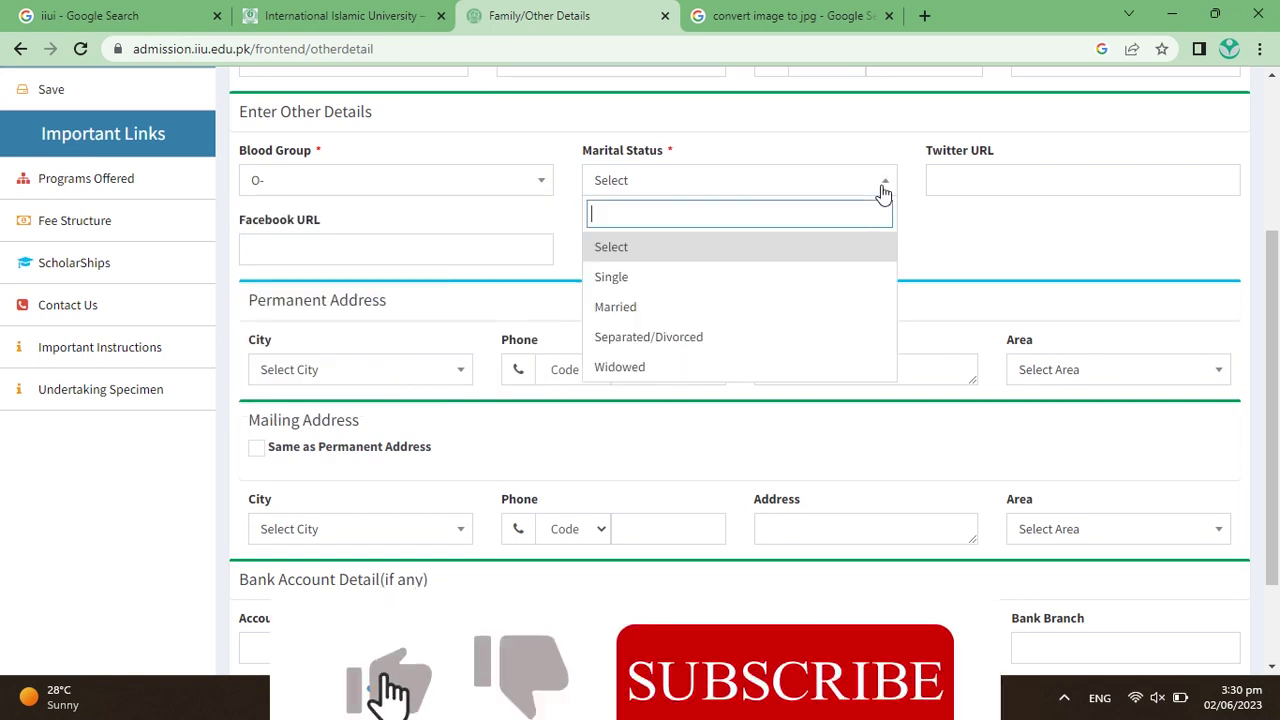
pyautogui.click(650, 285)
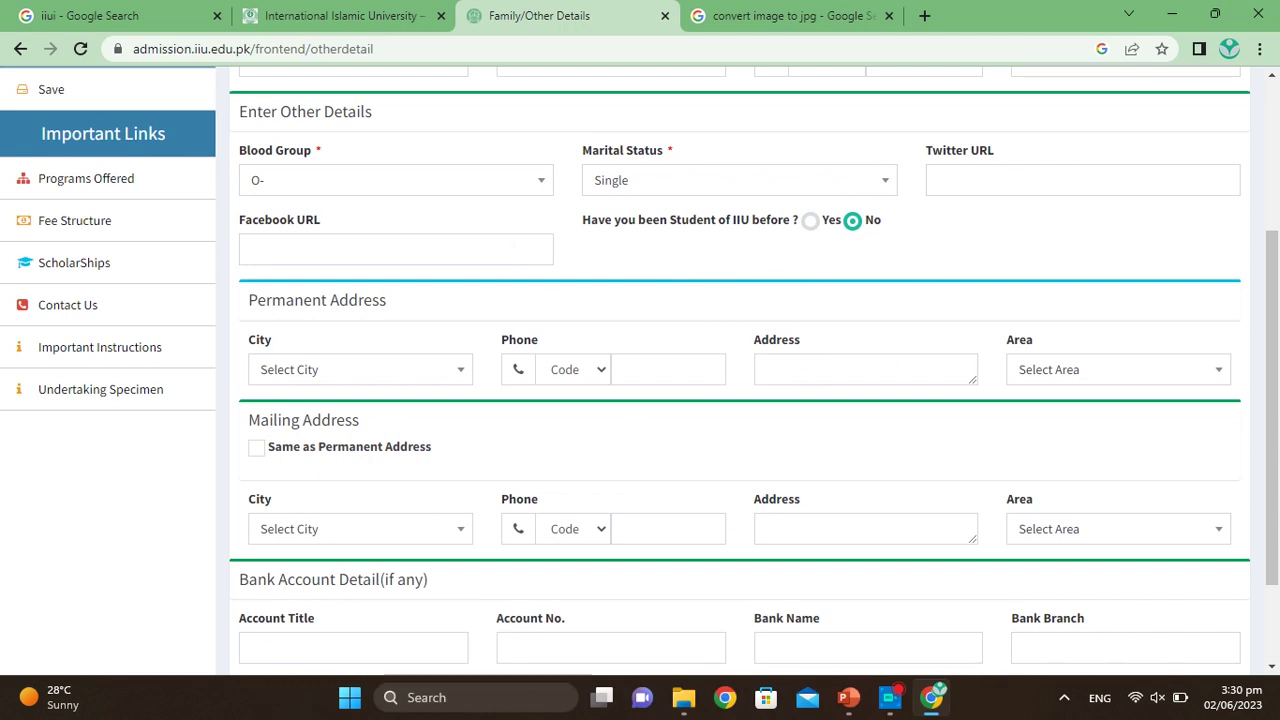
# Step: Set the permanent address to Adezai, Urban, toggle Same as Permanent Address, and go to Save
pyautogui.scroll(-1, 673, 271)
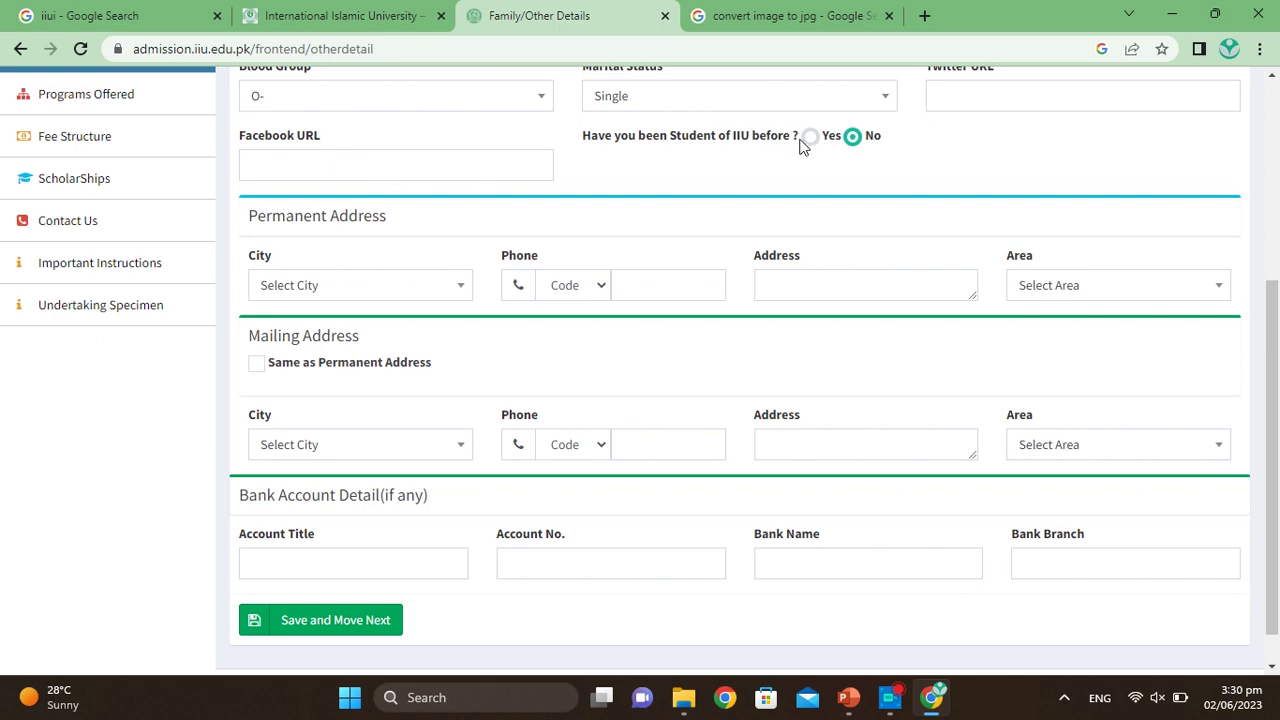
pyautogui.scroll(-1, 654, 234)
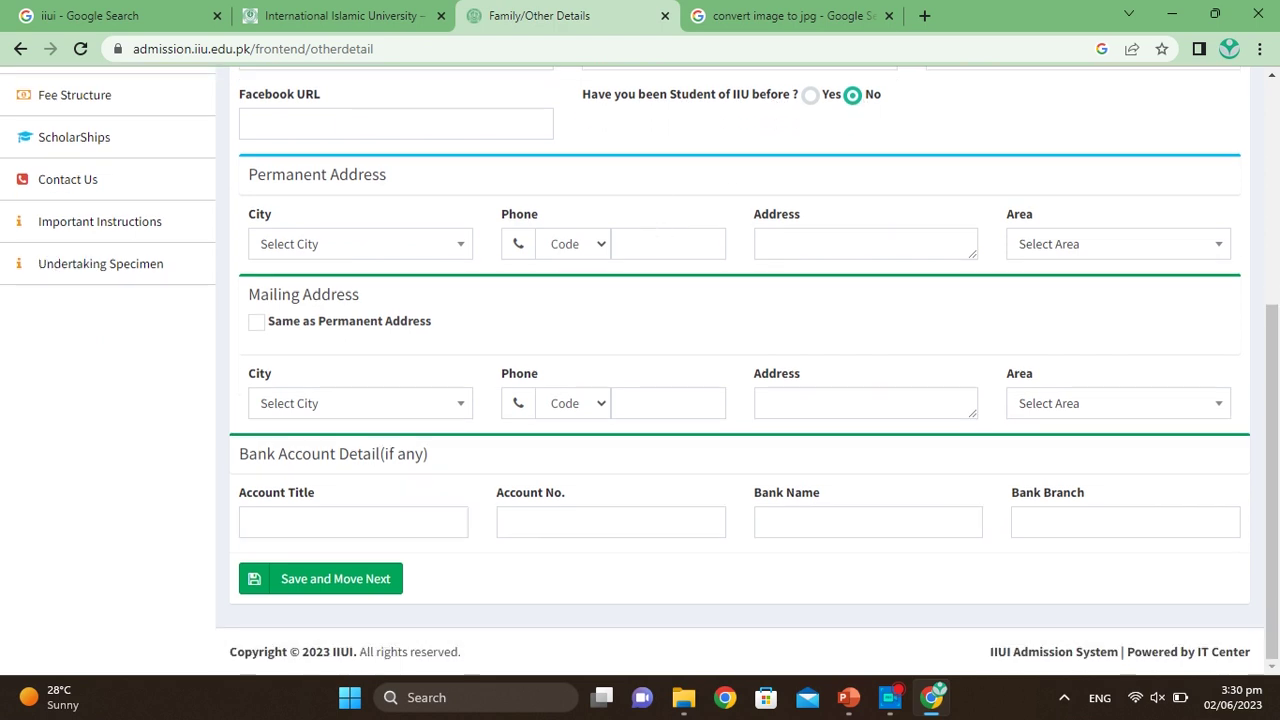
pyautogui.click(466, 243)
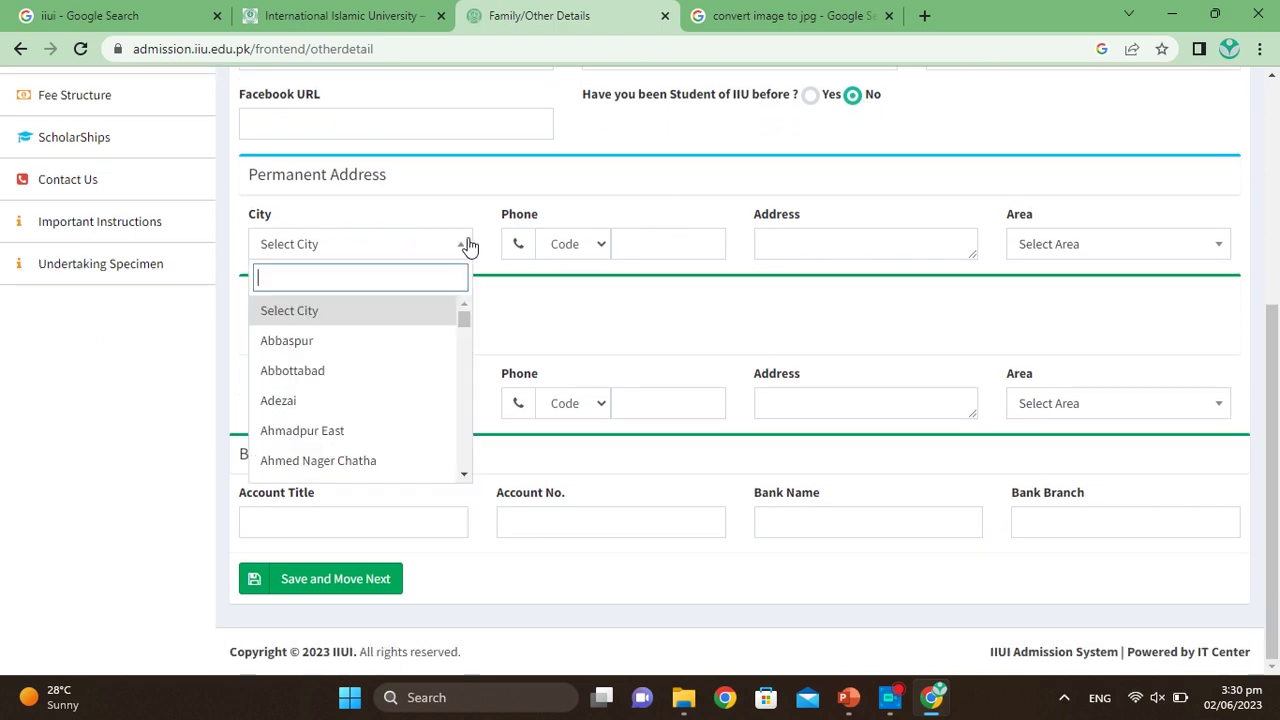
pyautogui.click(334, 404)
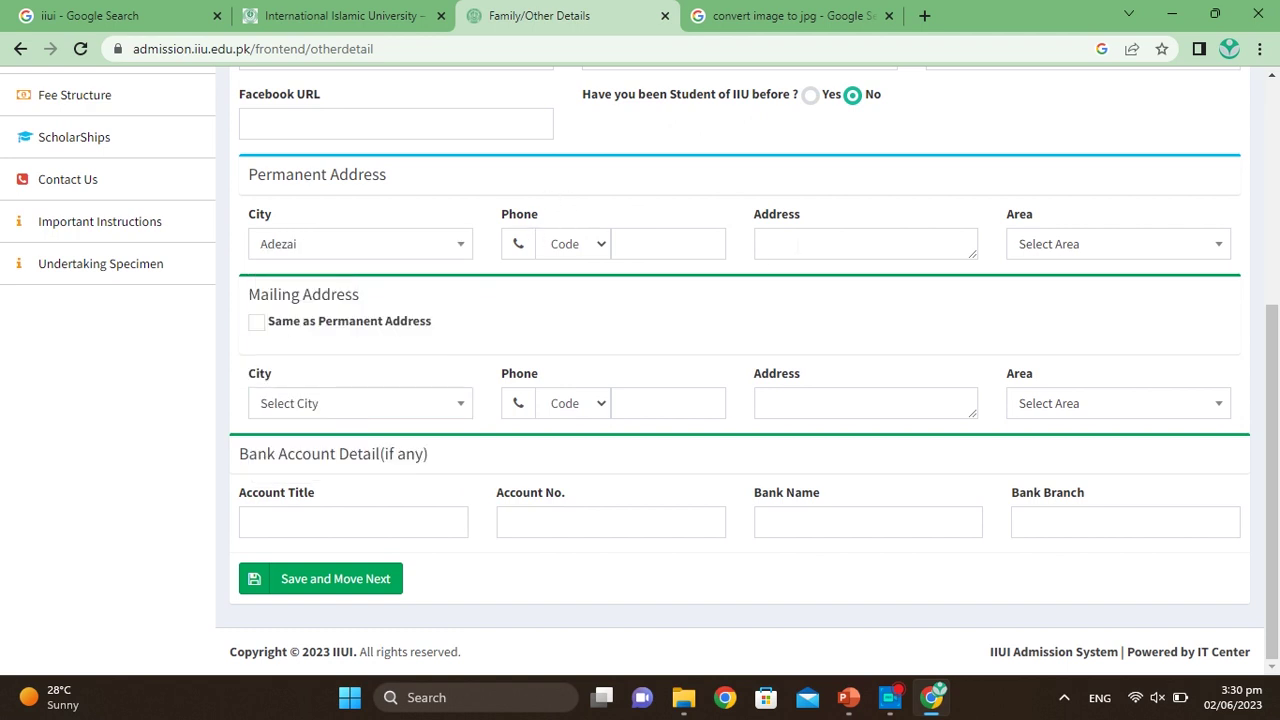
pyautogui.click(1210, 249)
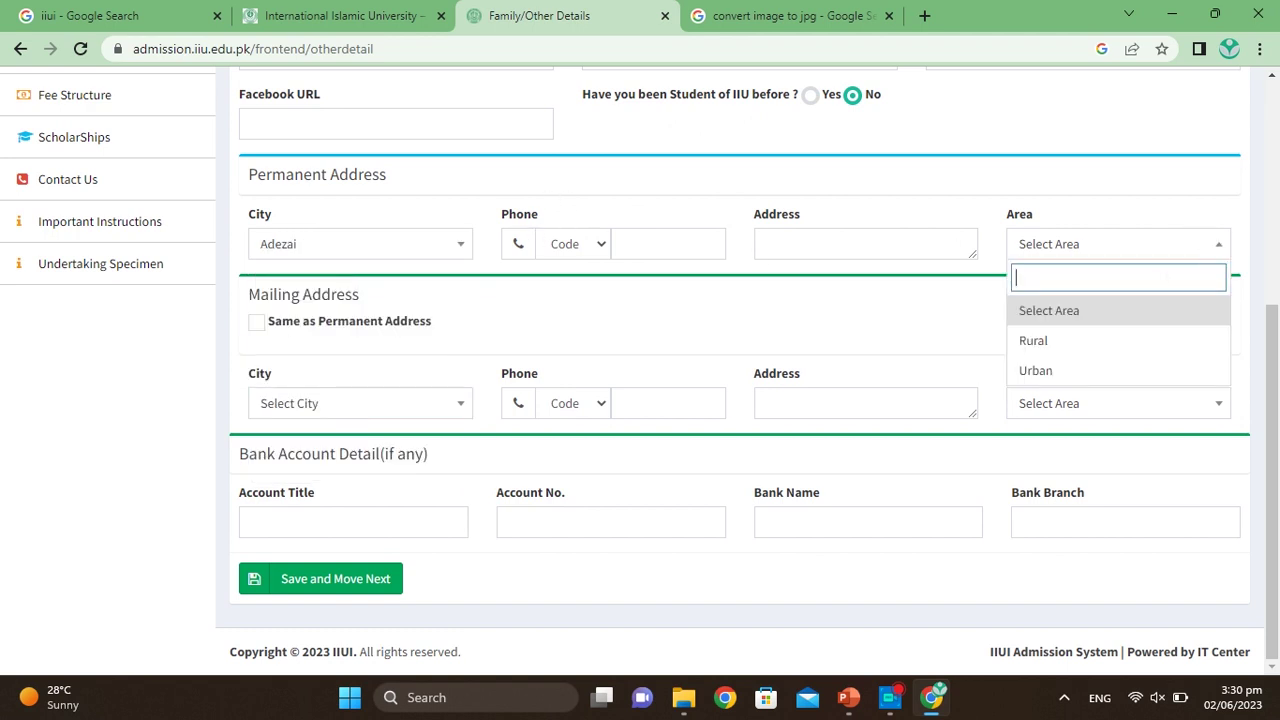
pyautogui.click(1043, 371)
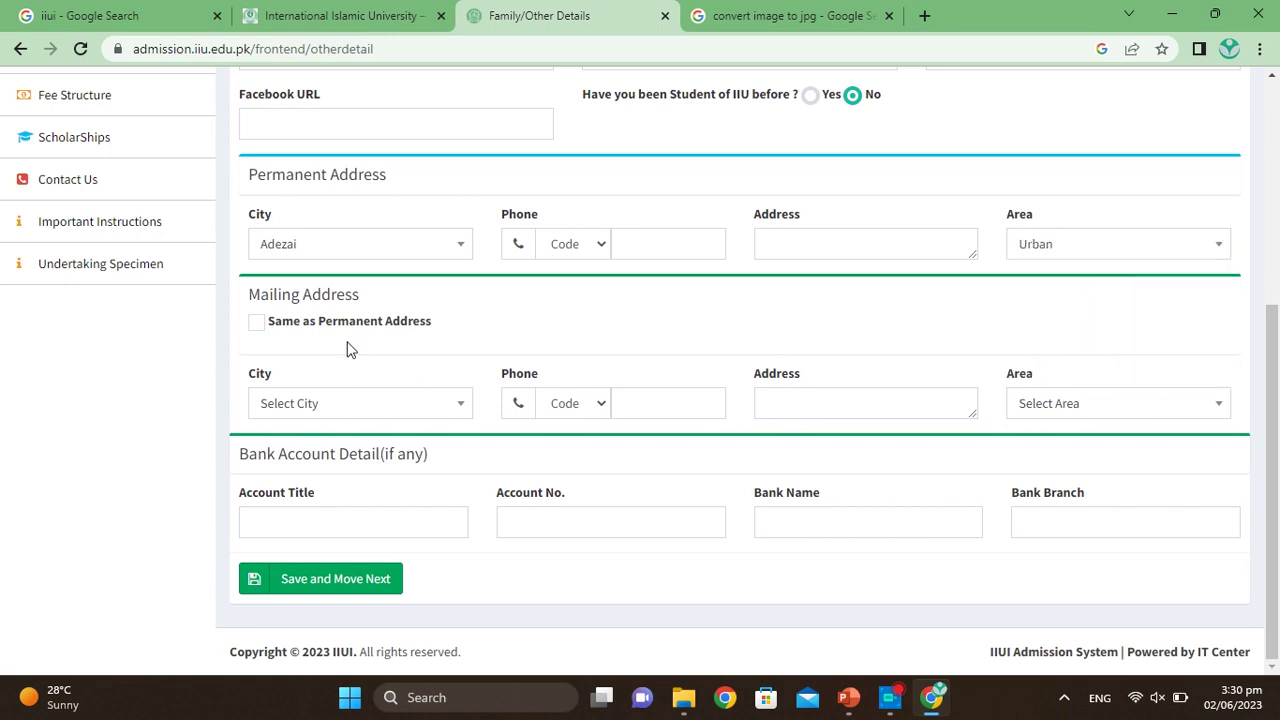
pyautogui.click(257, 322)
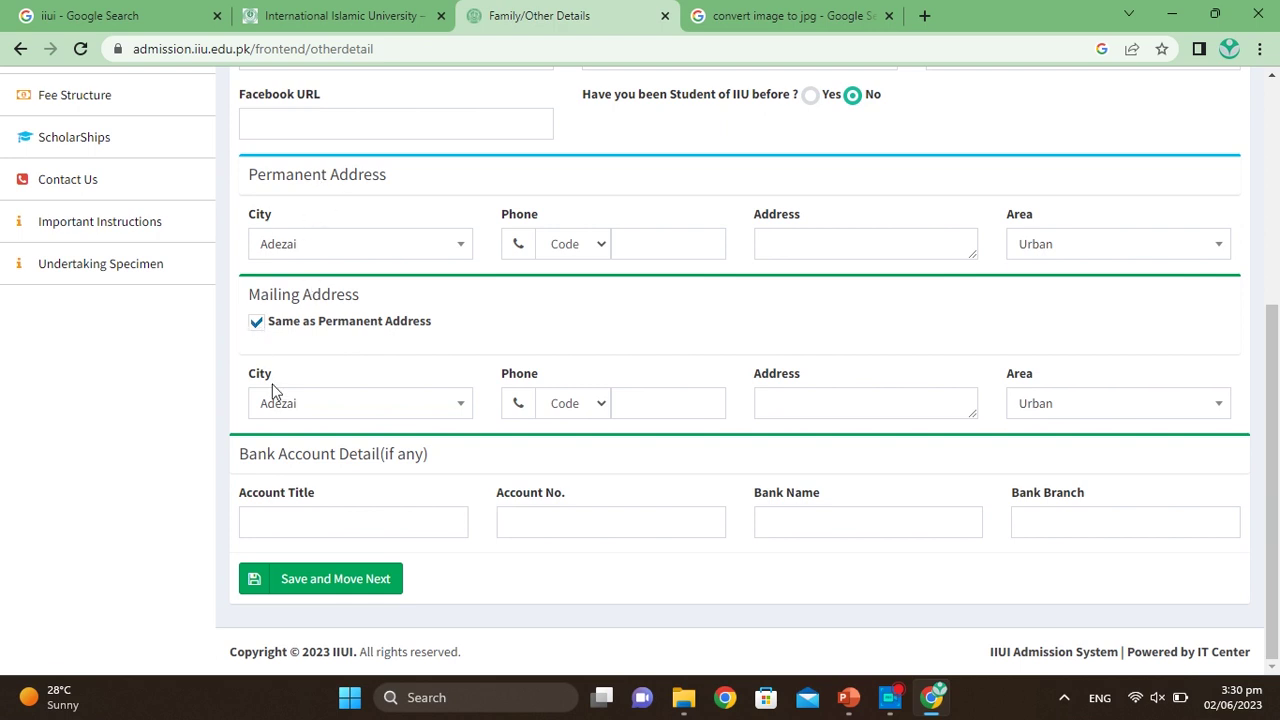
pyautogui.click(257, 322)
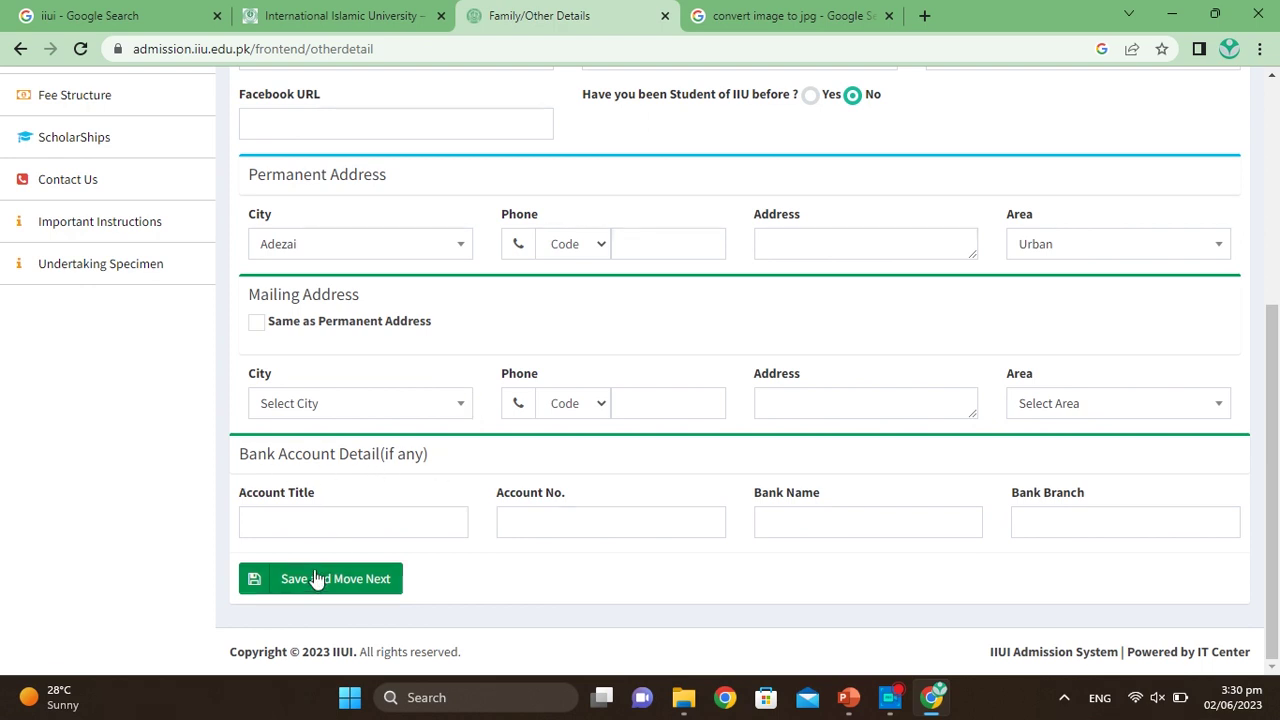
pyautogui.scroll(3, 326, 249)
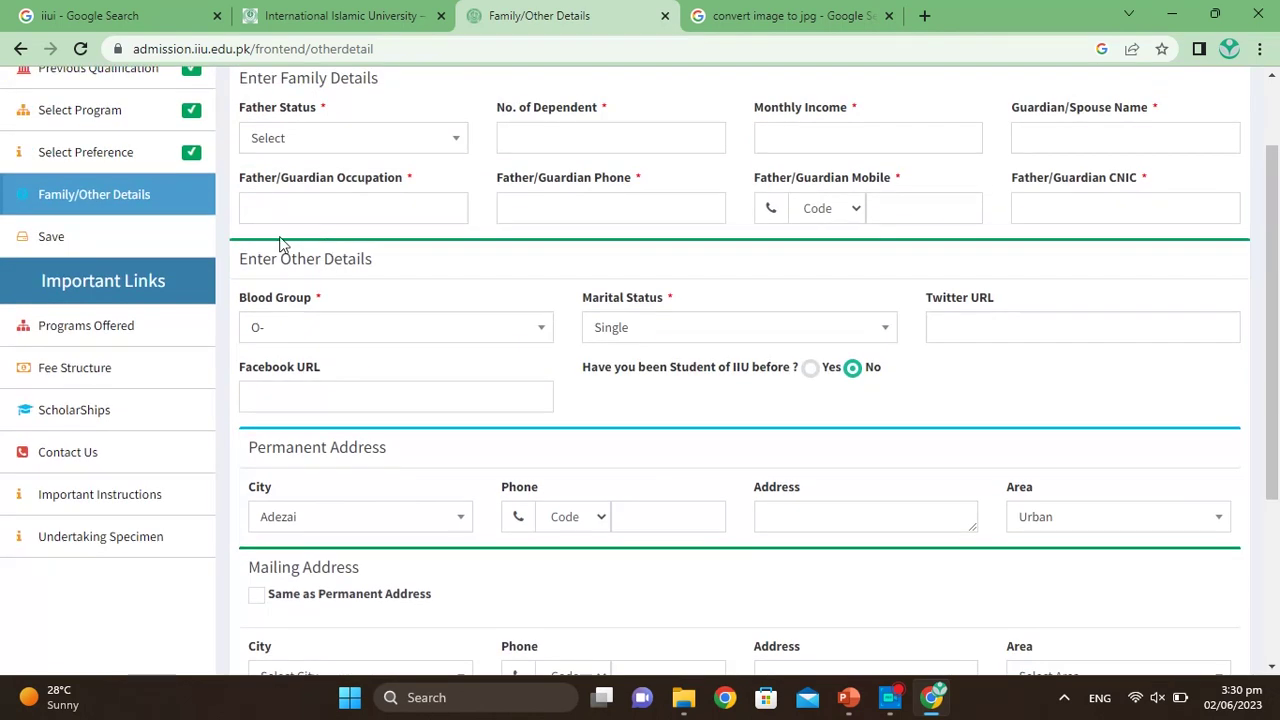
pyautogui.click(190, 248)
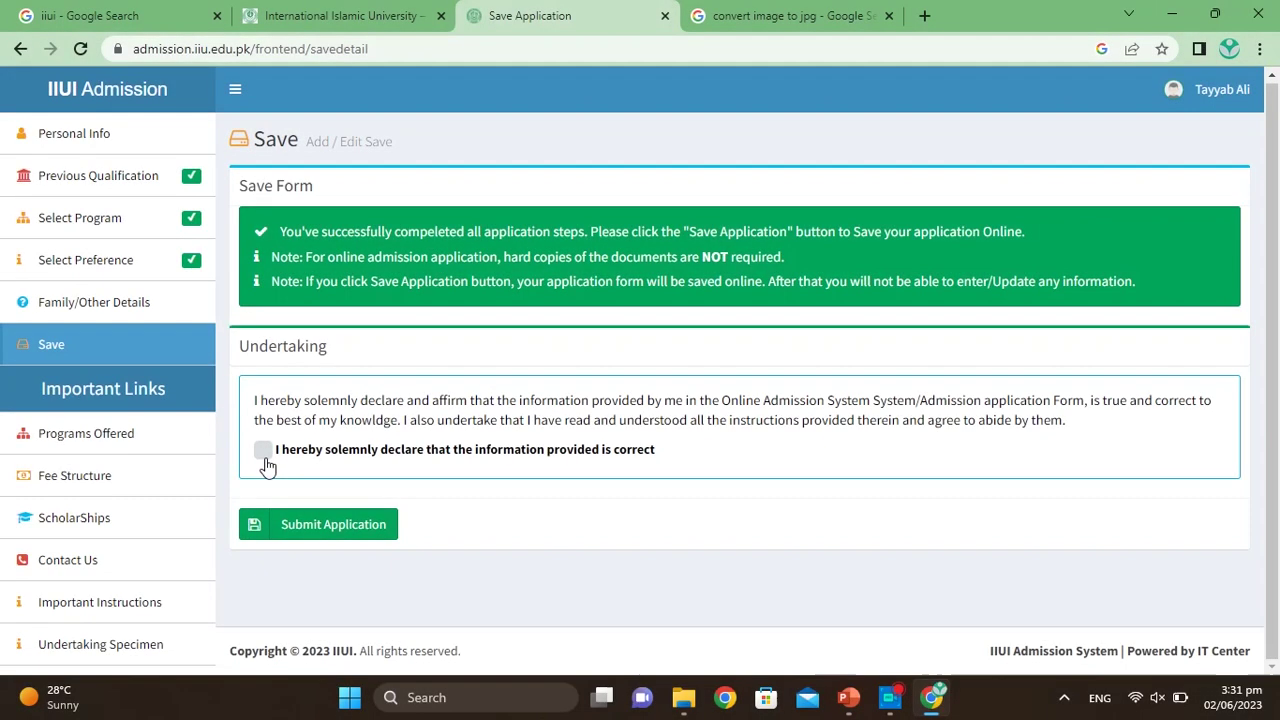
# Step: Tick the 'I hereby solemnly declare' undertaking and open the account menu
pyautogui.click(265, 457)
pyautogui.click(1173, 92)
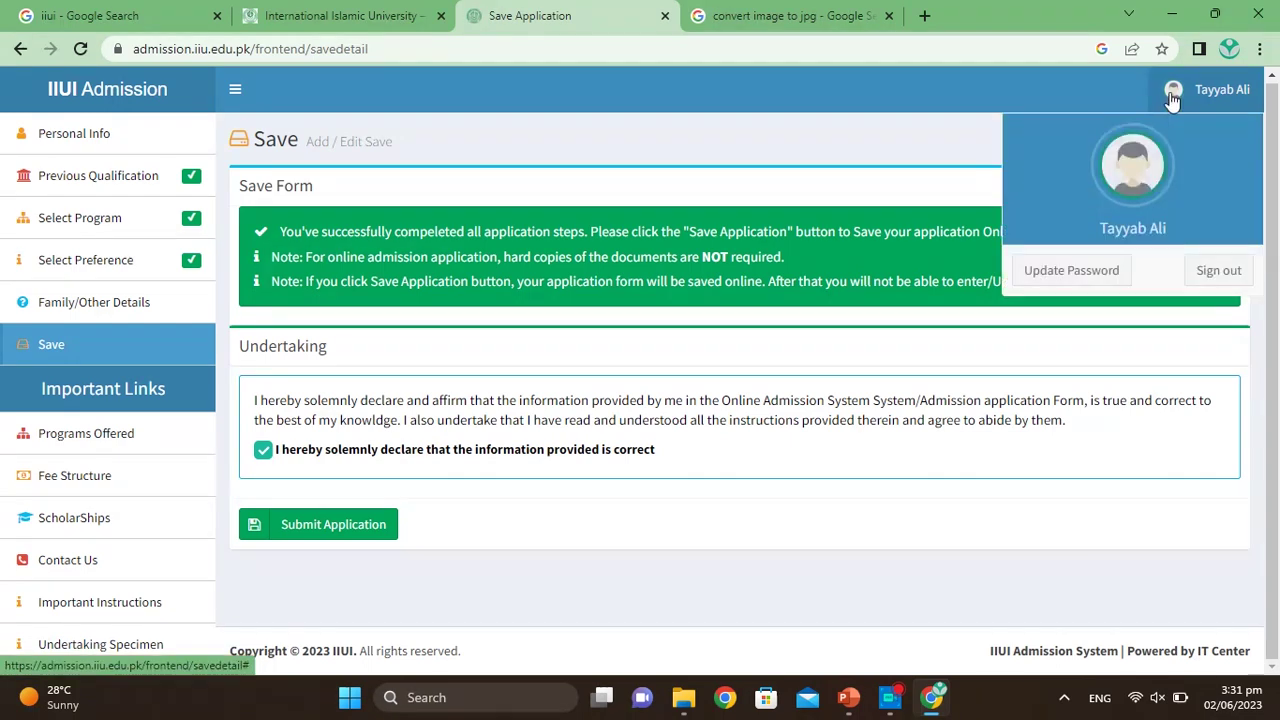